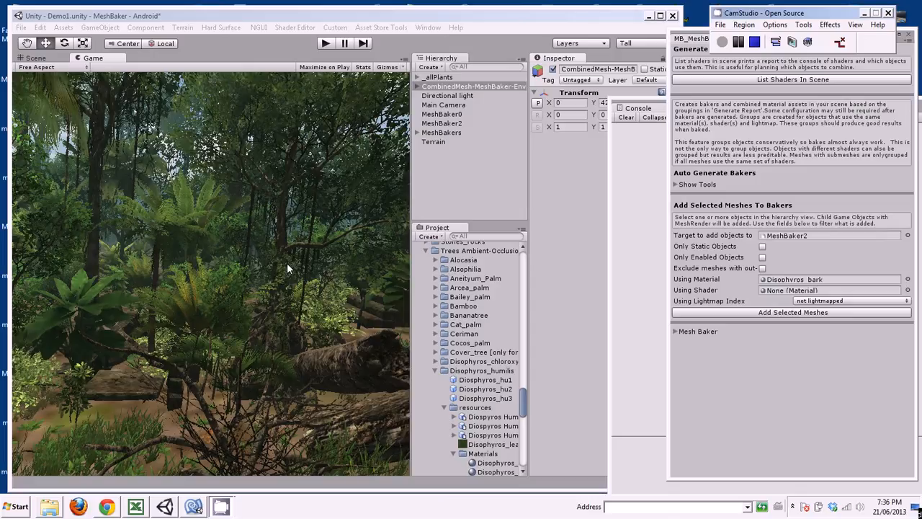
Check the rendering statistics in the Game view and survey the forest from above in the Scene view.
left_click(358, 71)
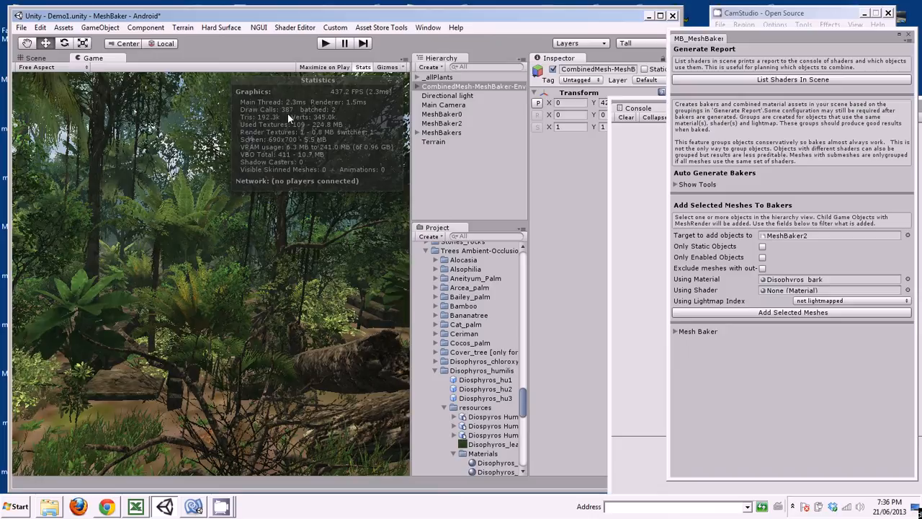
left_click(363, 67)
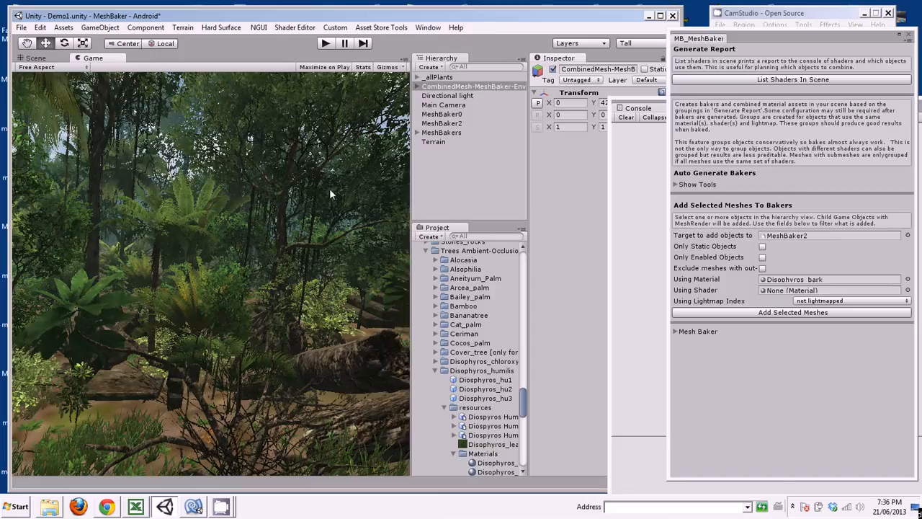
left_click(52, 59)
scroll(207, 272, "up", 2)
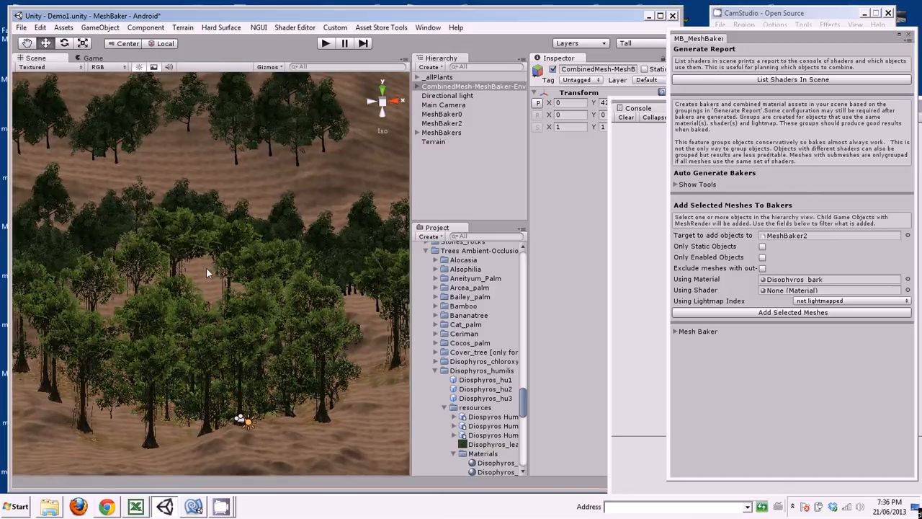
scroll(207, 272, "down", 2)
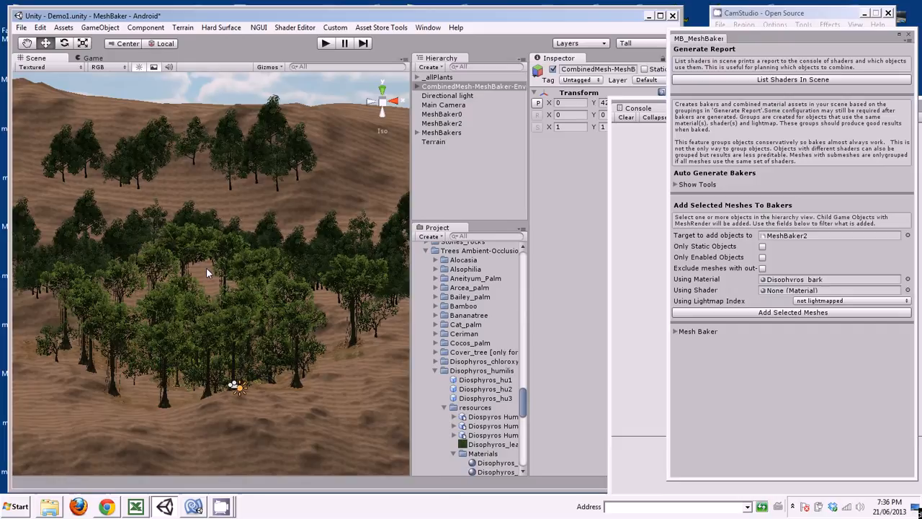
left_click_drag(152, 319, 337, 142, "alt")
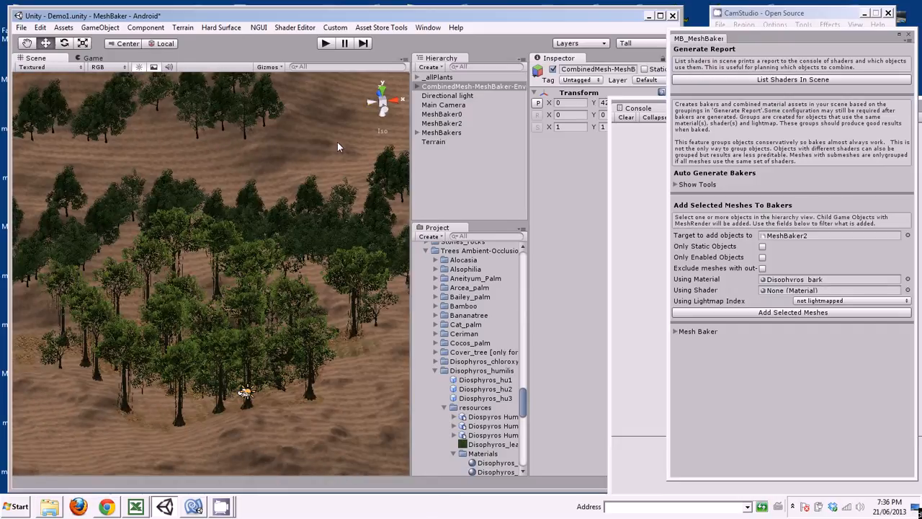
Expand the _allPlants group and enlarge the Hierarchy area to view its plant objects.
left_click(416, 77)
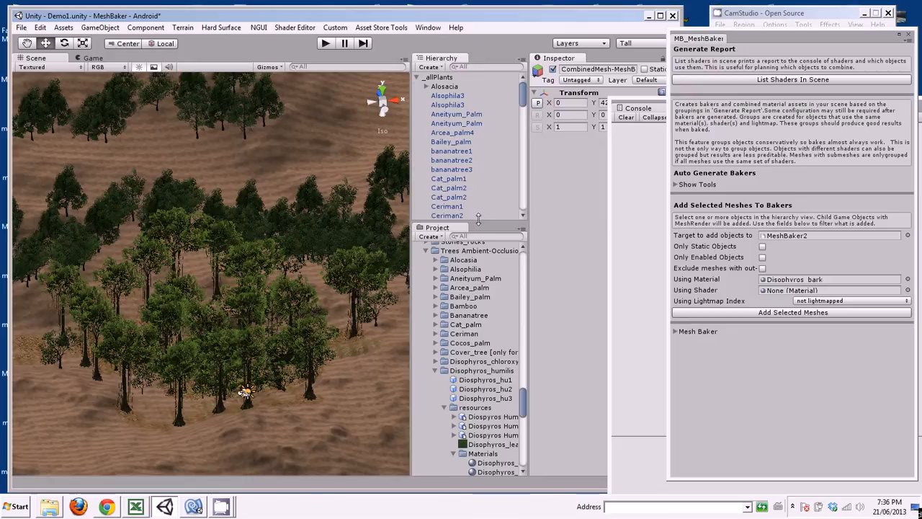
left_click_drag(476, 222, 476, 353)
mouse_move(523, 128)
left_mouse_down()
mouse_move(527, 326)
mouse_move(527, 117)
left_mouse_up()
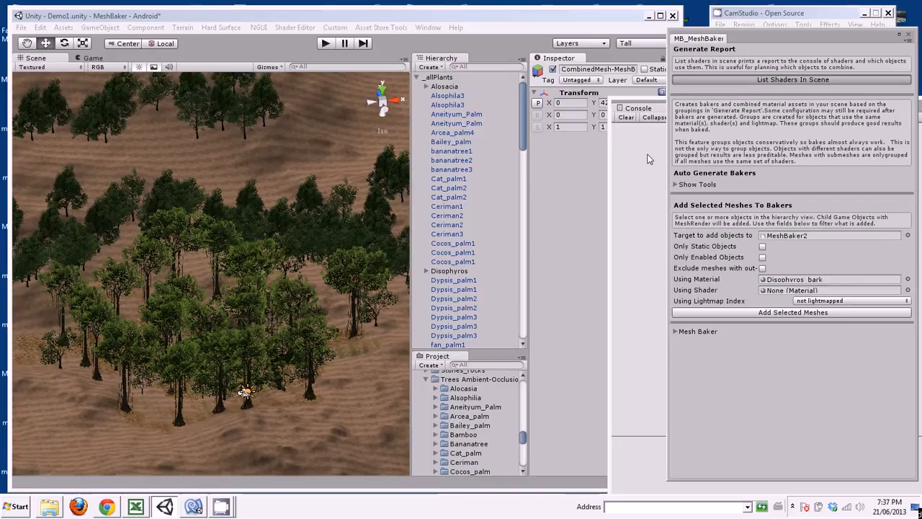
Switch to Excel and create a new blank workbook.
left_click(135, 506)
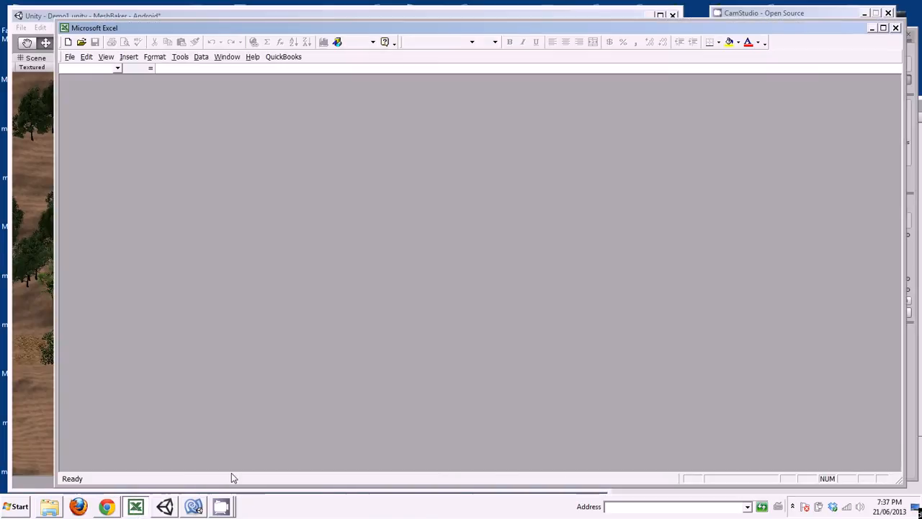
left_click(69, 56)
left_click(83, 70)
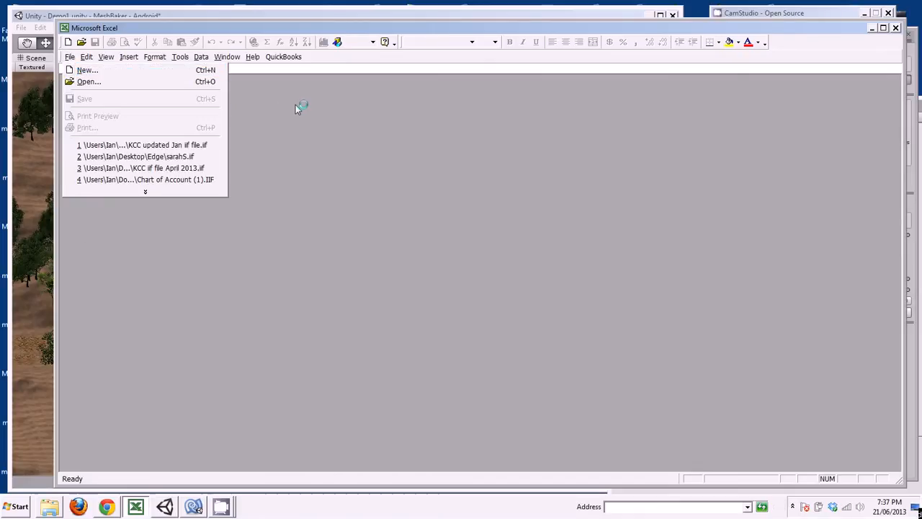
left_click(653, 197)
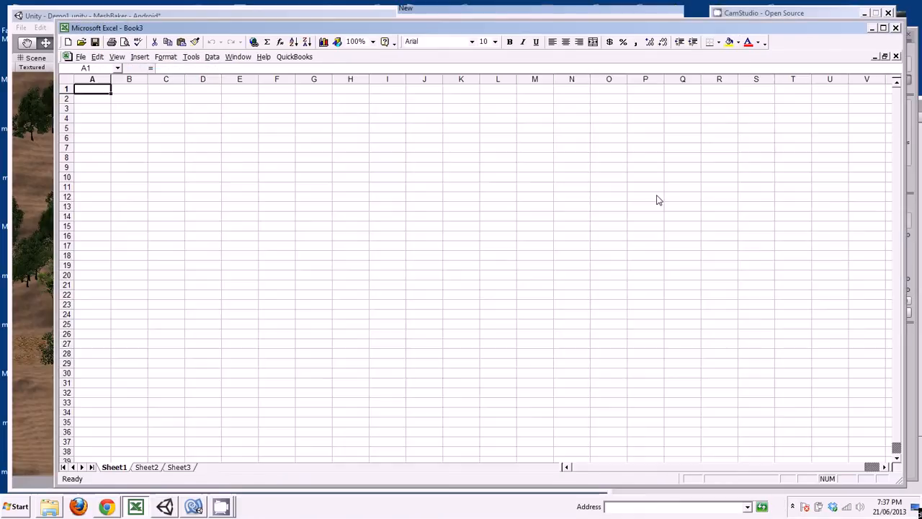
List the scene's shaders with Mesh Baker in Unity and paste the Console report into cell A1 of the Excel workbook.
left_click(297, 13)
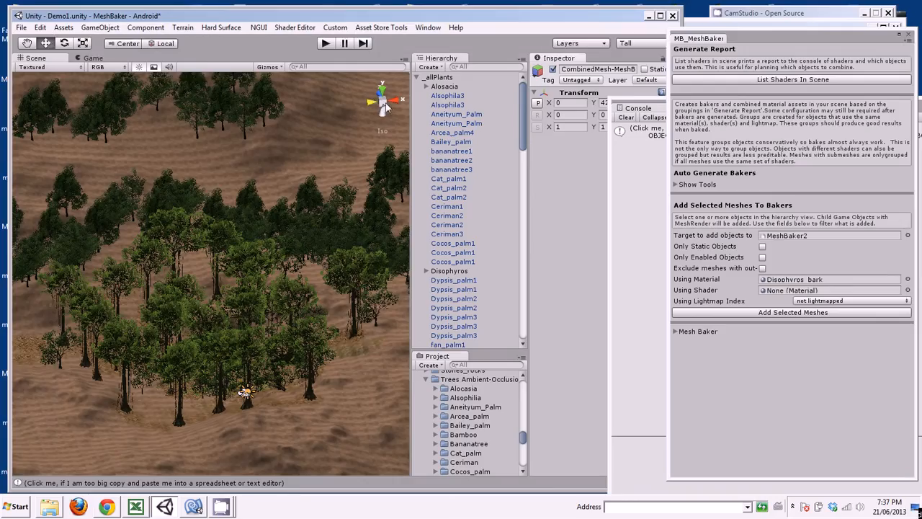
left_click(636, 141)
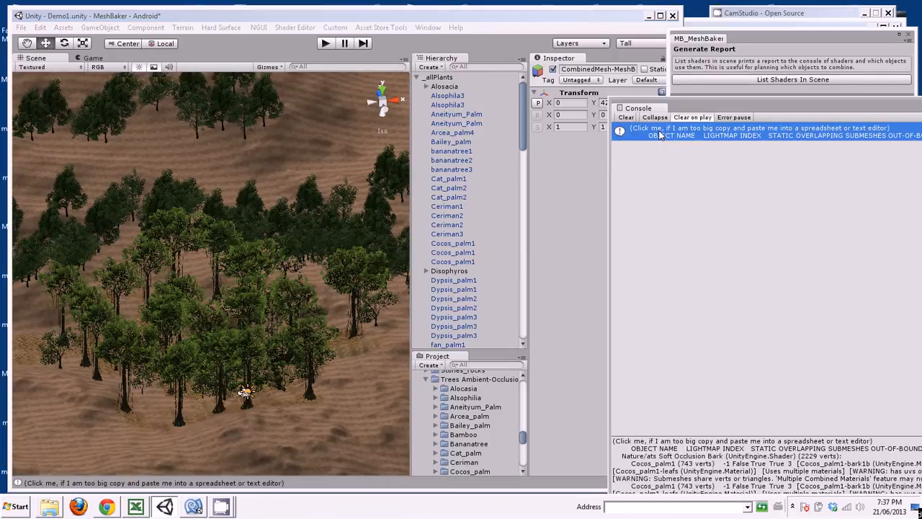
left_click(133, 507)
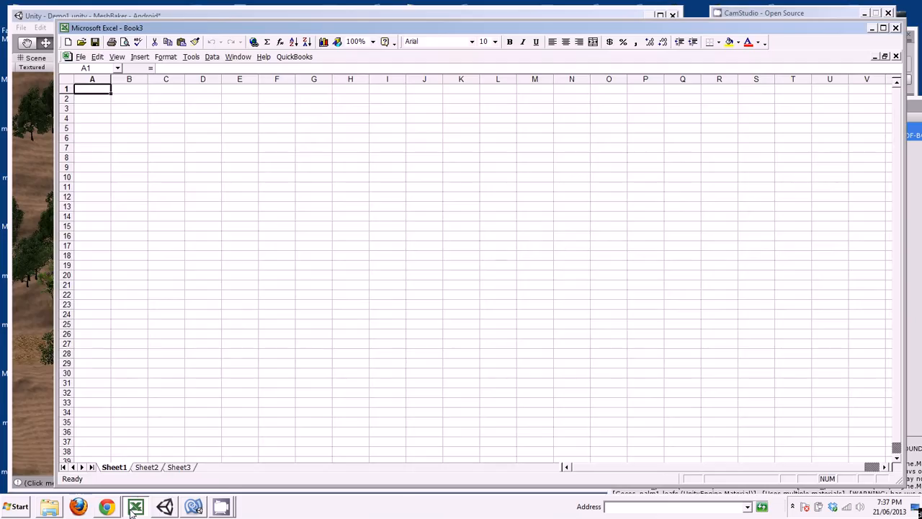
key("ctrl+v")
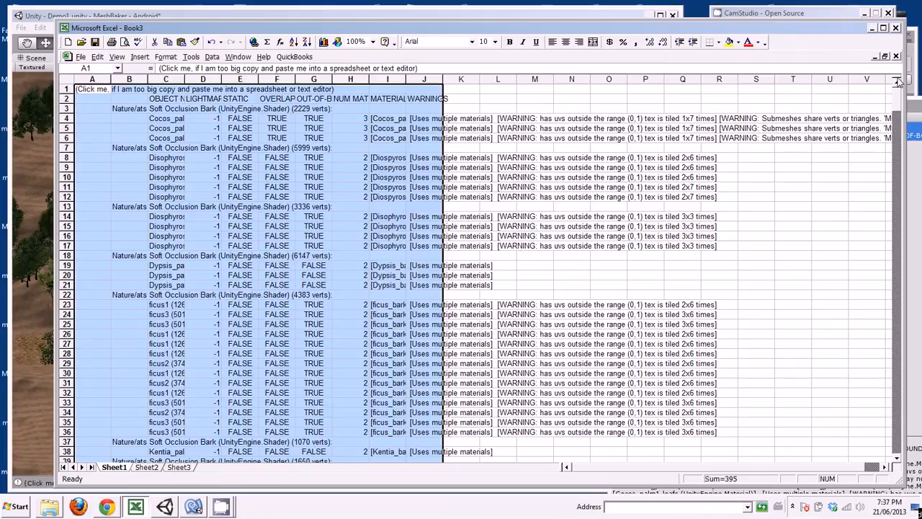
Split the sheet horizontally below row 3 to keep the headers in view, and widen columns C to G.
left_click_drag(897, 82, 897, 117)
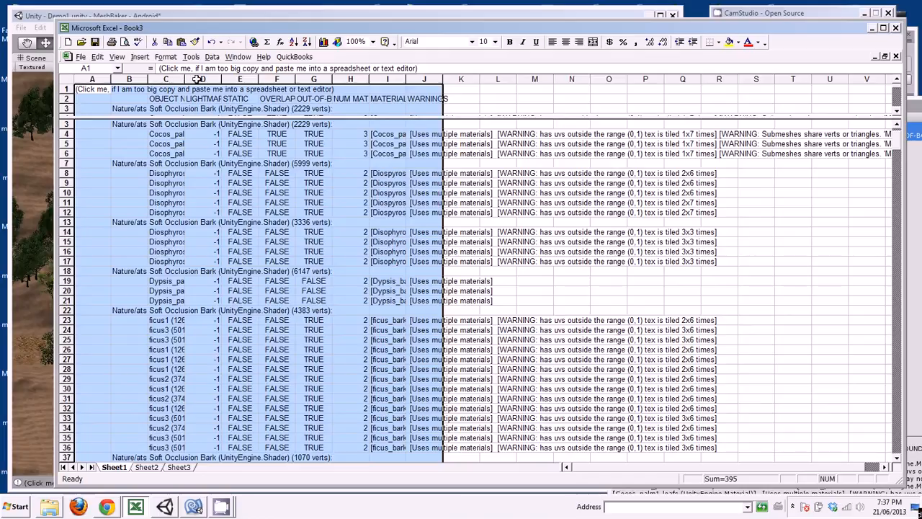
left_click(177, 79)
left_click(321, 79, "shift")
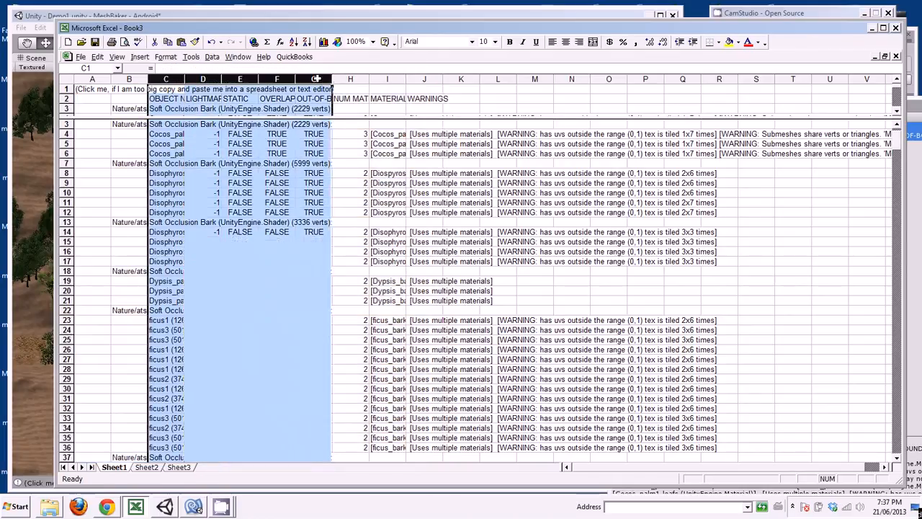
left_click_drag(332, 78, 385, 72)
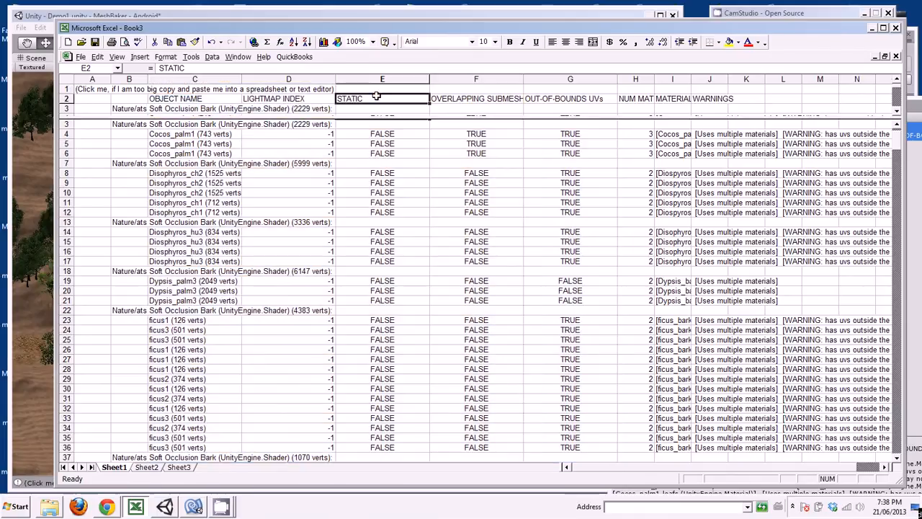
Review the STATIC, OVERLAPPING SUBMESHES, NUM MATS and OUT-OF-BOUNDS UVs headers, and widen the MATERIAL column.
left_click(376, 96)
left_click(490, 100)
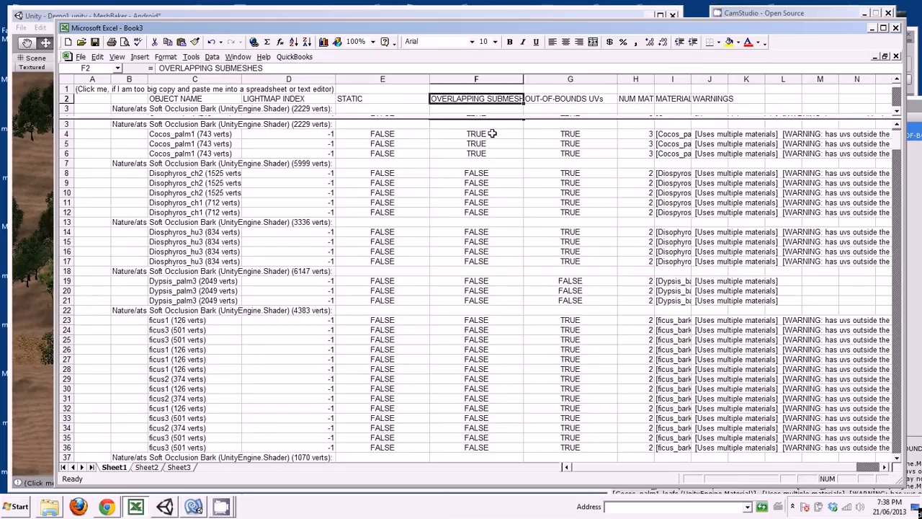
left_click(634, 97)
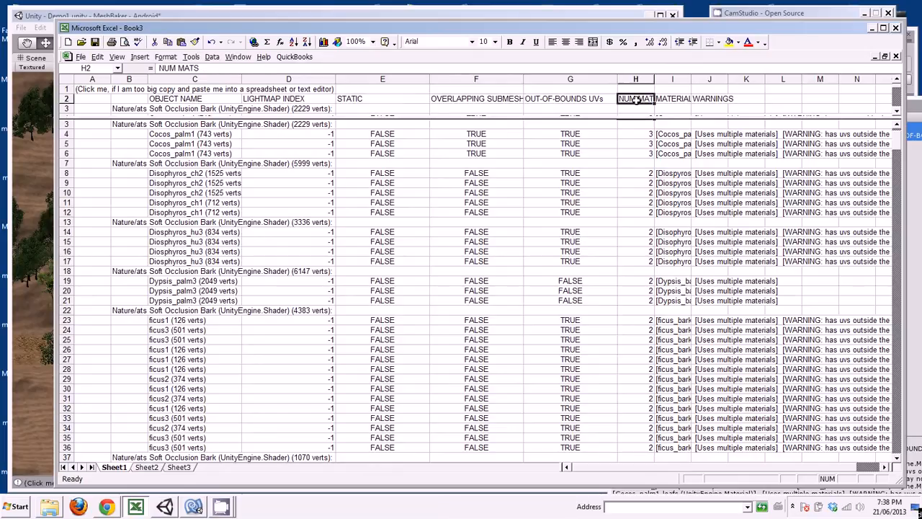
left_click(565, 100)
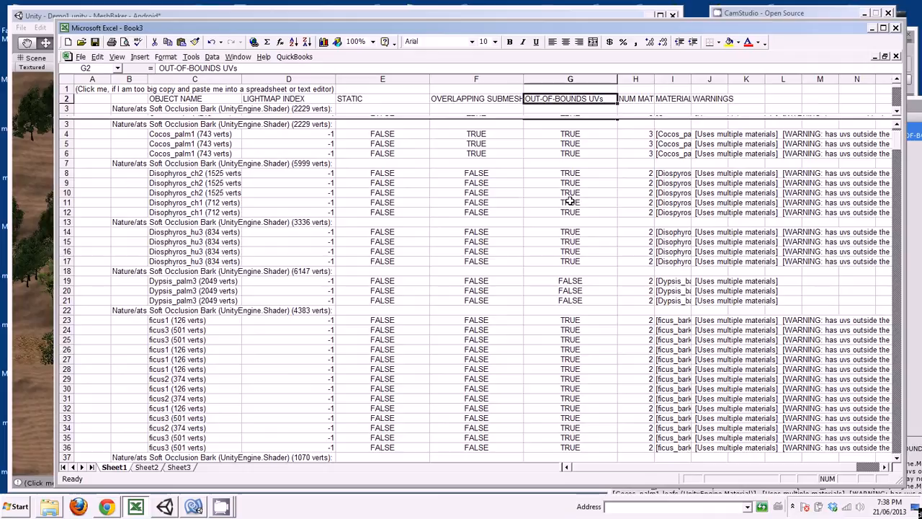
left_click(681, 98)
left_click_drag(690, 79, 710, 80)
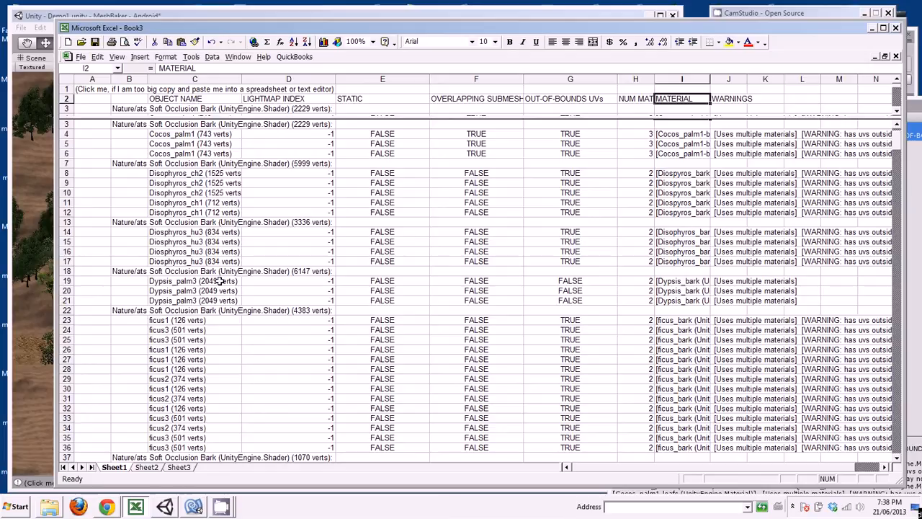
Examine the object groups in the shader report, down to the Soft Occlusion Leaves and Enviro/DoubleBumpedMetalic groups.
left_click_drag(896, 142, 898, 322)
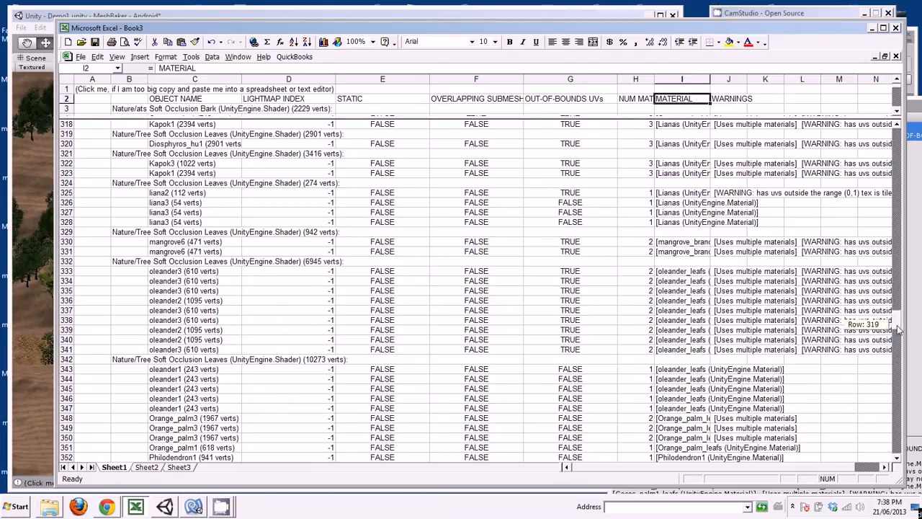
left_click_drag(898, 330, 898, 335)
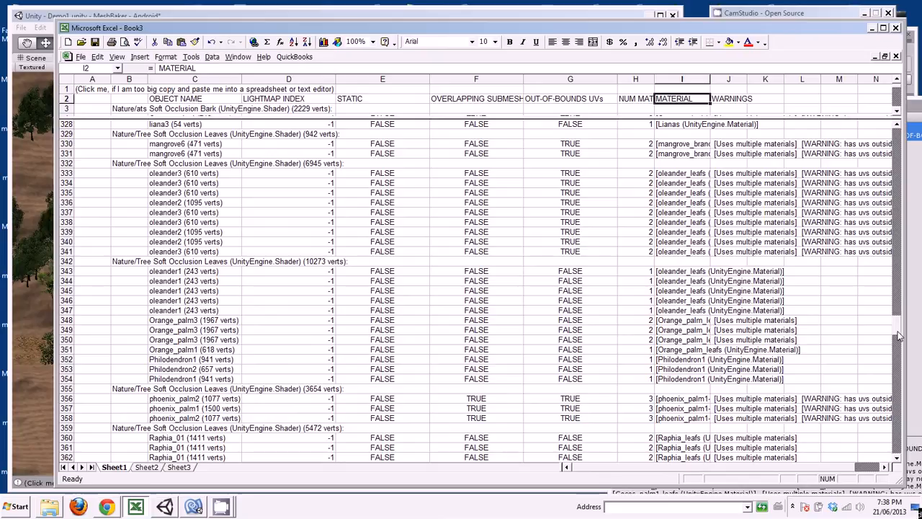
left_click_drag(898, 335, 898, 395)
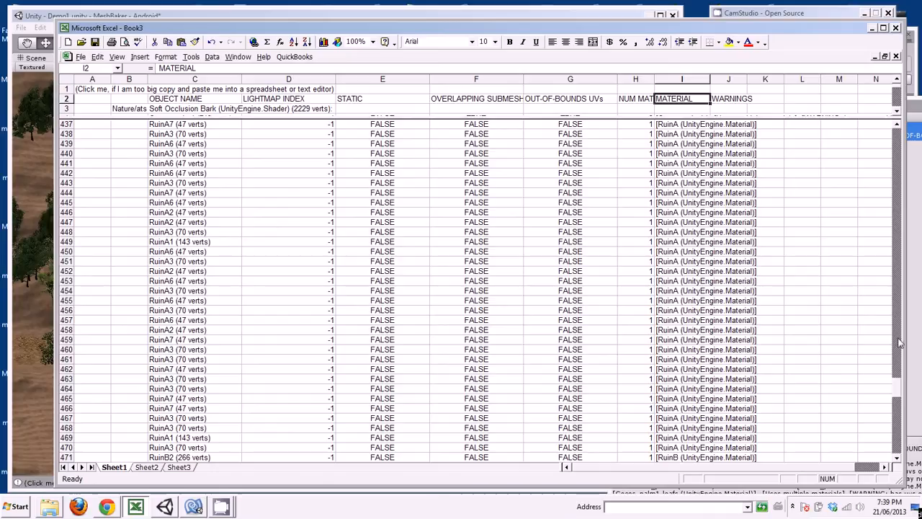
left_click_drag(899, 383, 899, 378)
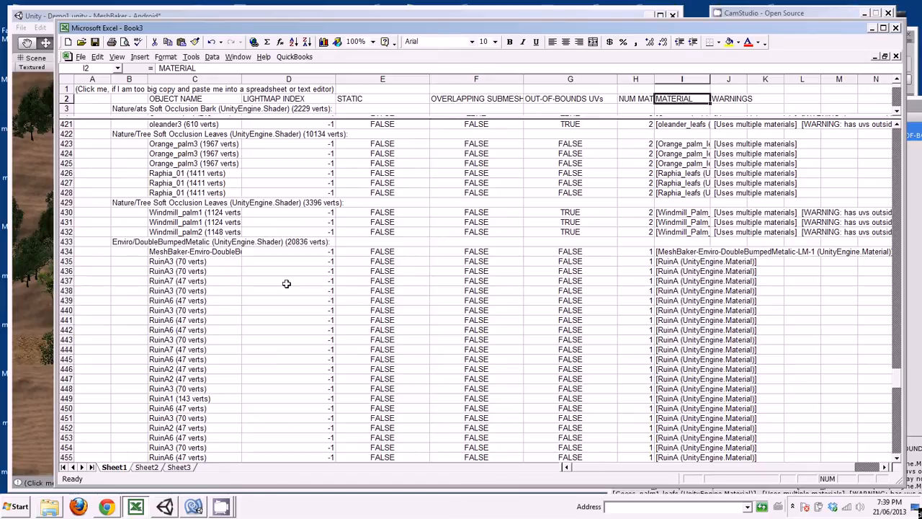
Return to the Mesh Baker window in Unity and show the Auto Generate Bakers tools.
left_click(872, 28)
left_click(751, 44)
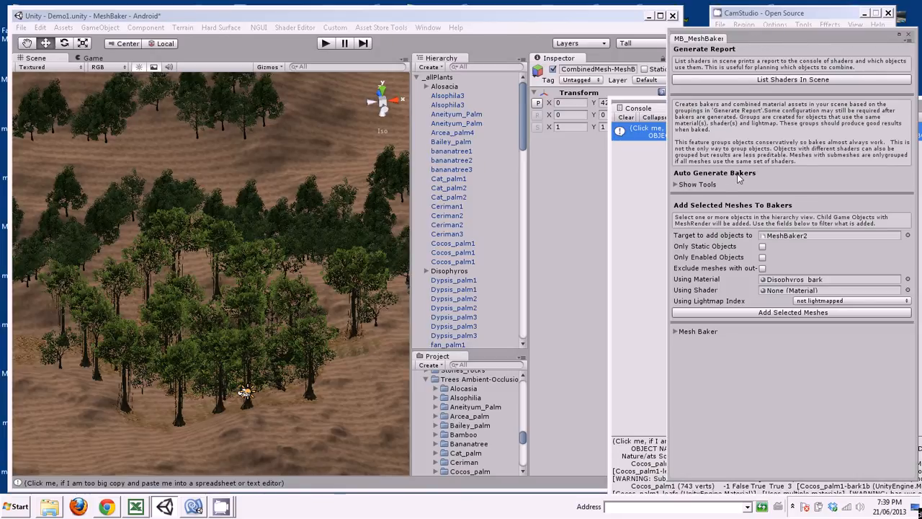
left_click(683, 186)
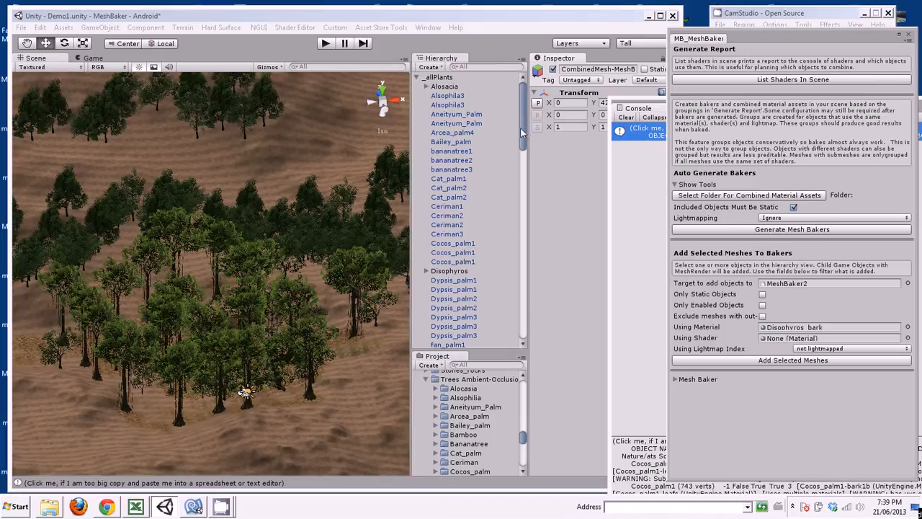
Expand MeshBakers in the Hierarchy, select its Bumped Specular baker, and narrow the Unity window to uncover the Inspector.
left_click_drag(523, 130, 531, 329)
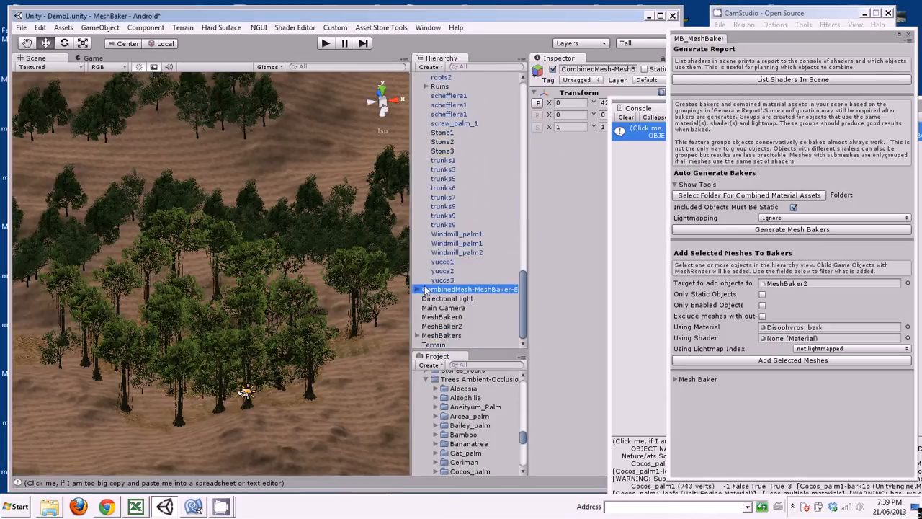
left_click(418, 336)
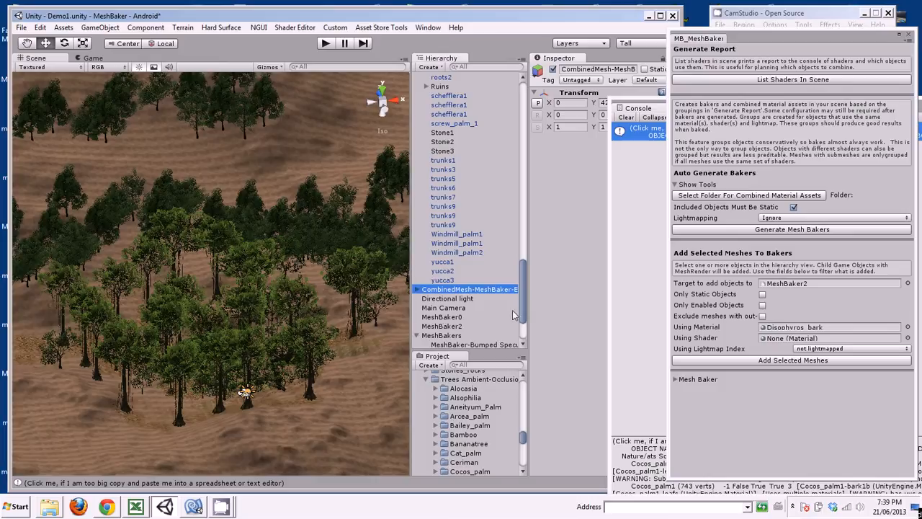
scroll(514, 317, "down", 3)
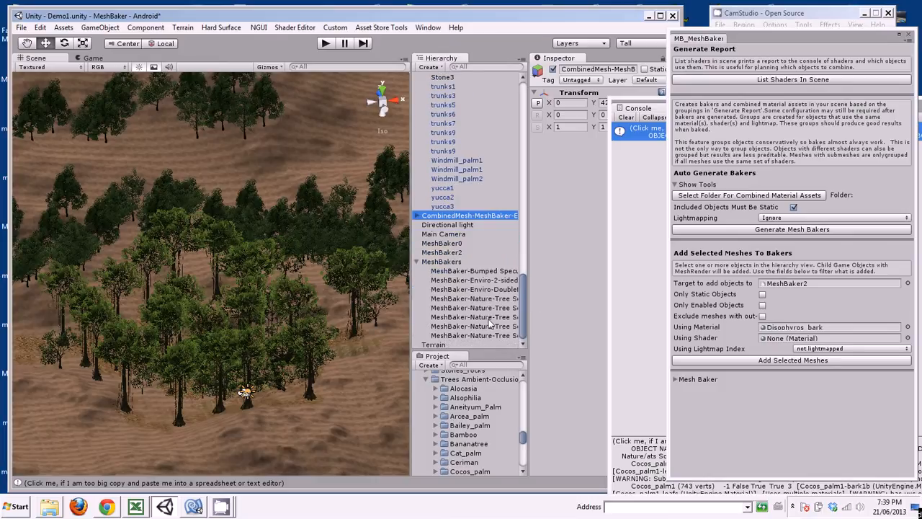
left_click(495, 272)
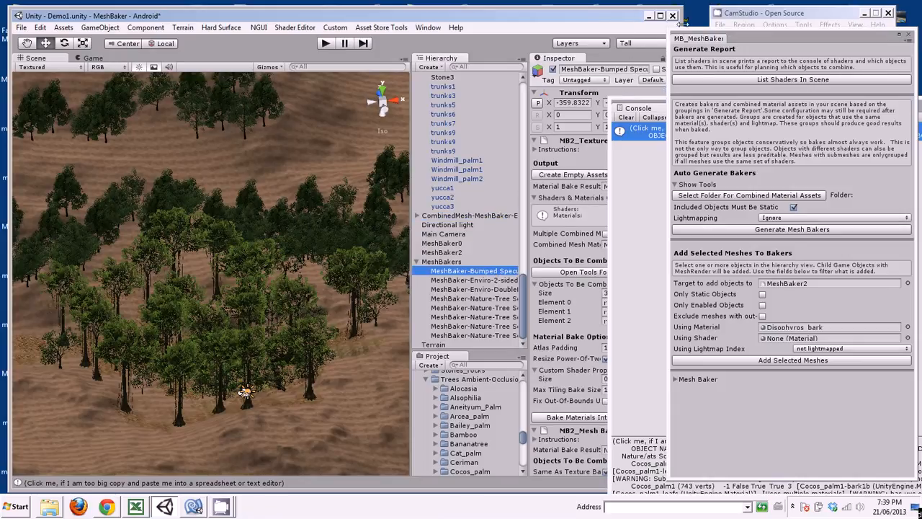
left_click_drag(678, 25, 604, 25)
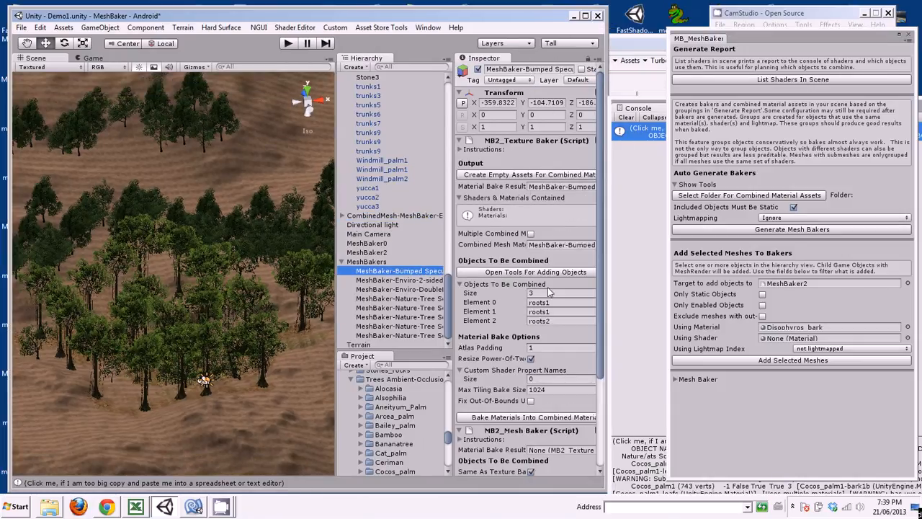
Examine the Objects To Be Combined lists of the Enviro-2-sided and Enviro-DoubleBumpedMetalic bakers.
left_click(408, 281)
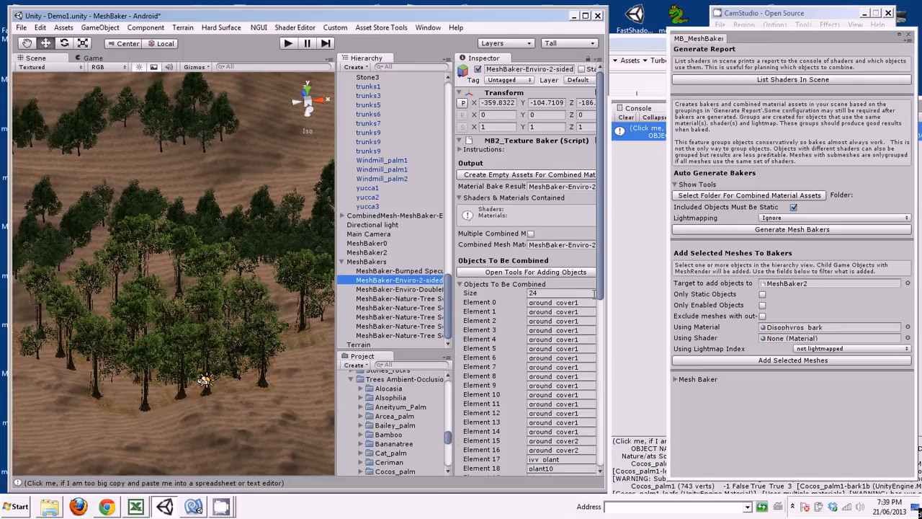
scroll(598, 292, "down", 5)
left_click(401, 290)
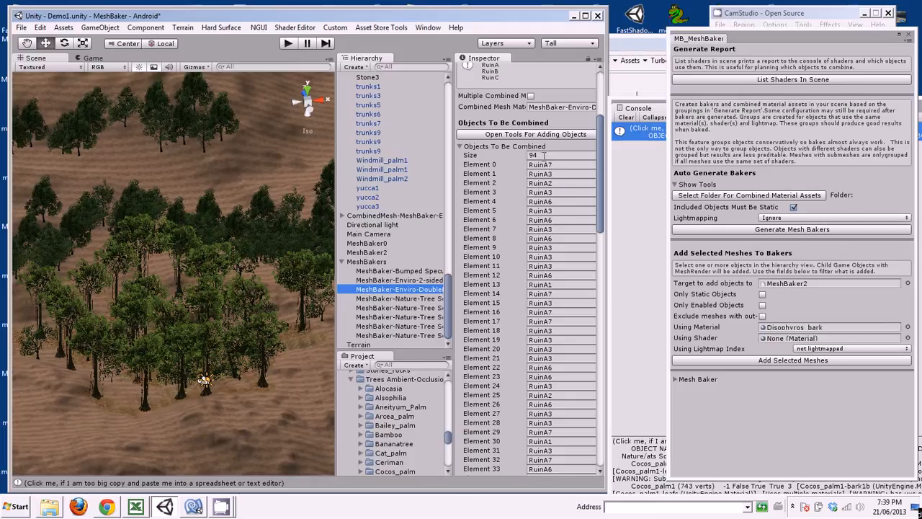
left_click_drag(600, 176, 602, 351)
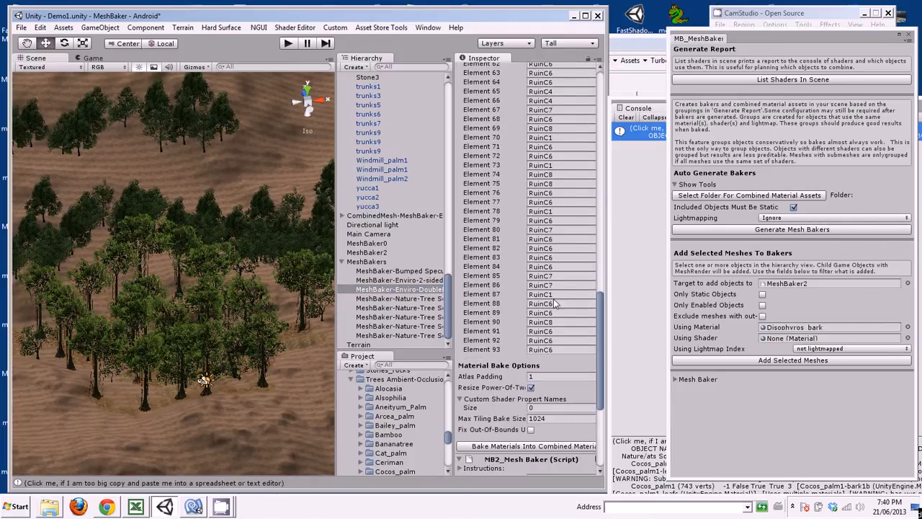
Examine the Objects To Be Combined lists and bake options of the Nature-Tree Soft Occlusion bakers under MeshBakers.
left_click(426, 299)
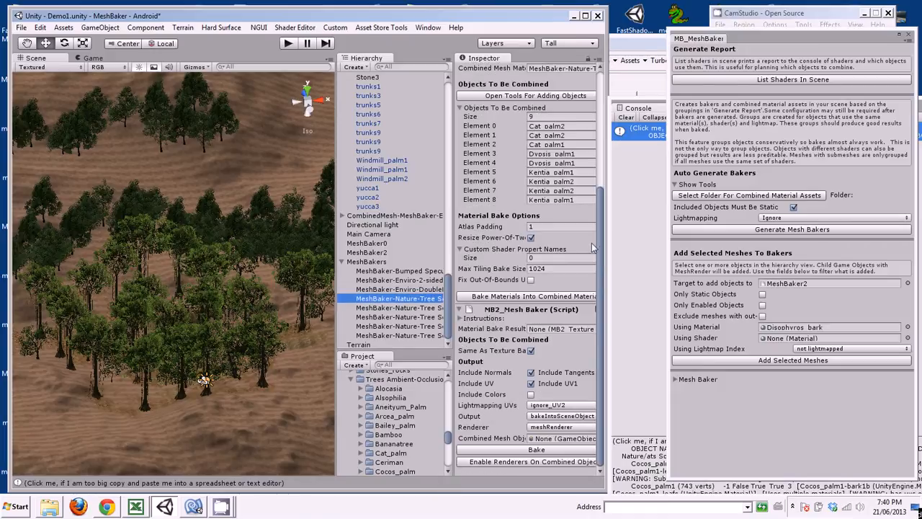
left_click(409, 308)
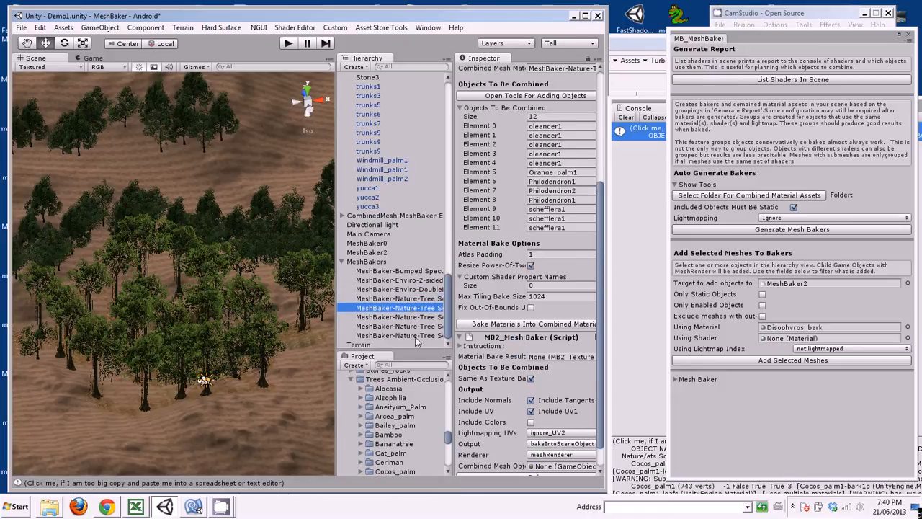
left_click(424, 317)
left_click(424, 335)
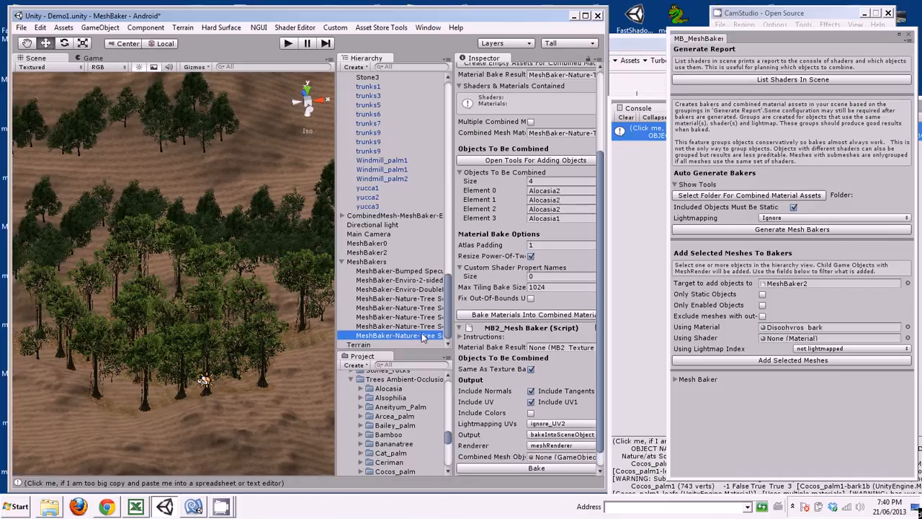
left_click(422, 326)
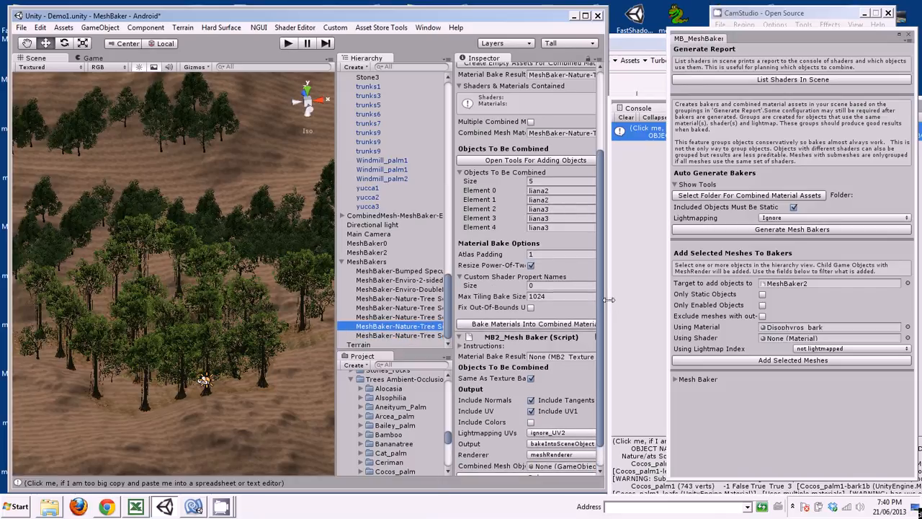
left_click_drag(600, 306, 599, 307)
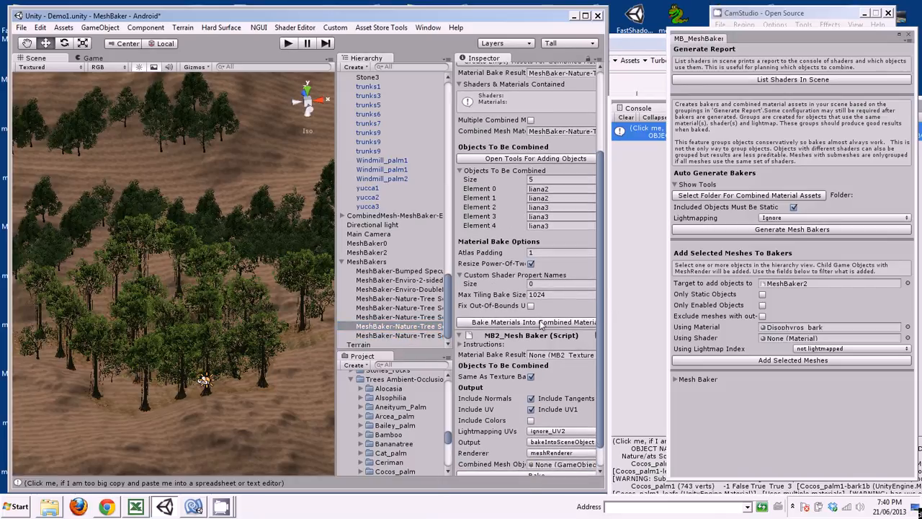
scroll(597, 318, "down", 2)
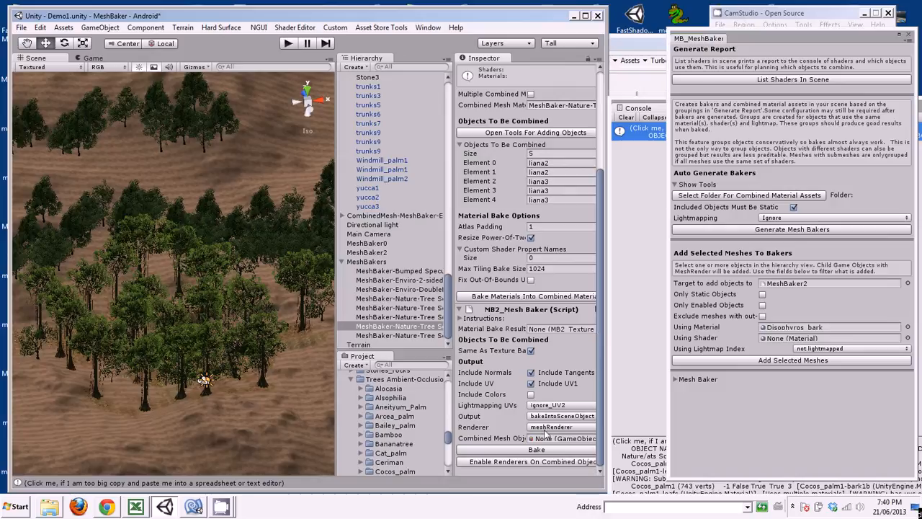
left_click(450, 310)
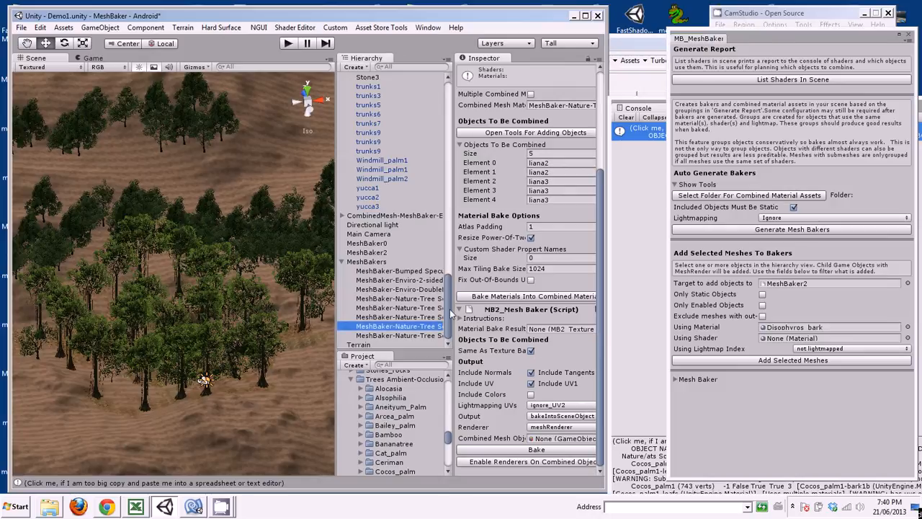
mouse_move(450, 310)
left_mouse_down()
mouse_move(449, 148)
mouse_move(446, 314)
left_mouse_up()
Frame the CombinedMesh-MeshBaker-Enviro object in the Scene view and examine the combined ruin from another side.
double_click(389, 216)
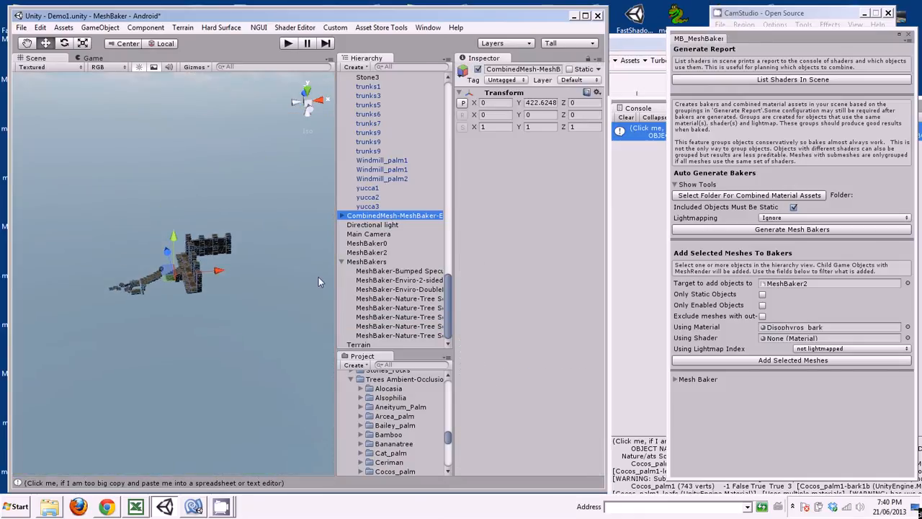
left_click_drag(212, 354, 595, 271, "alt")
scroll(243, 382, "up", 2)
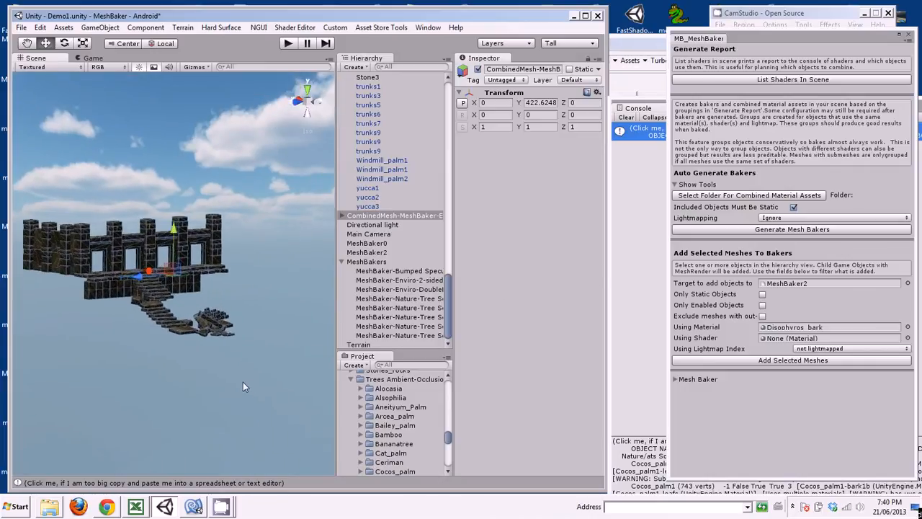
scroll(242, 382, "up", 2)
middle_click_drag(262, 315, 317, 317)
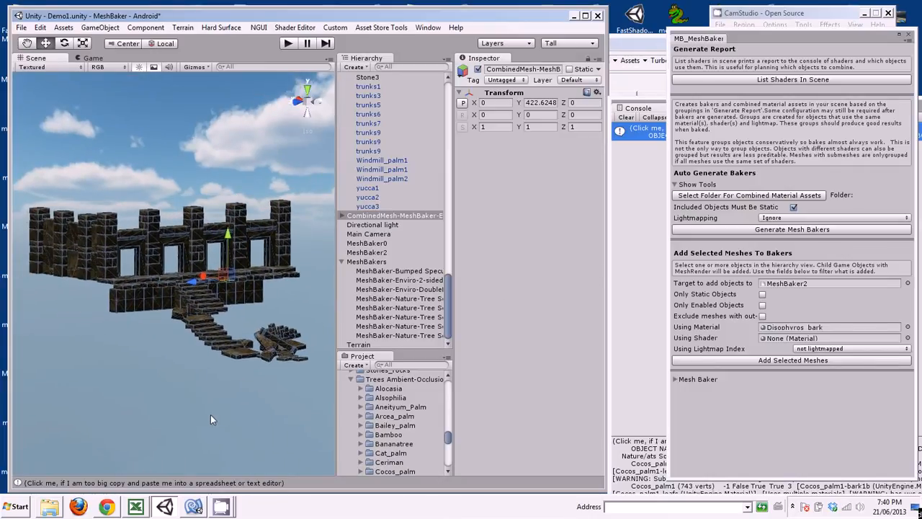
scroll(281, 299, "down", 1)
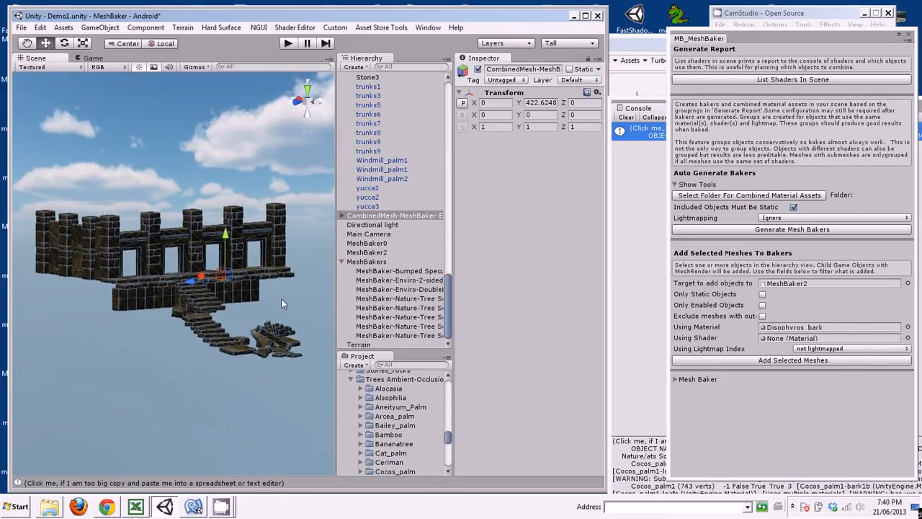
scroll(281, 298, "down", 2)
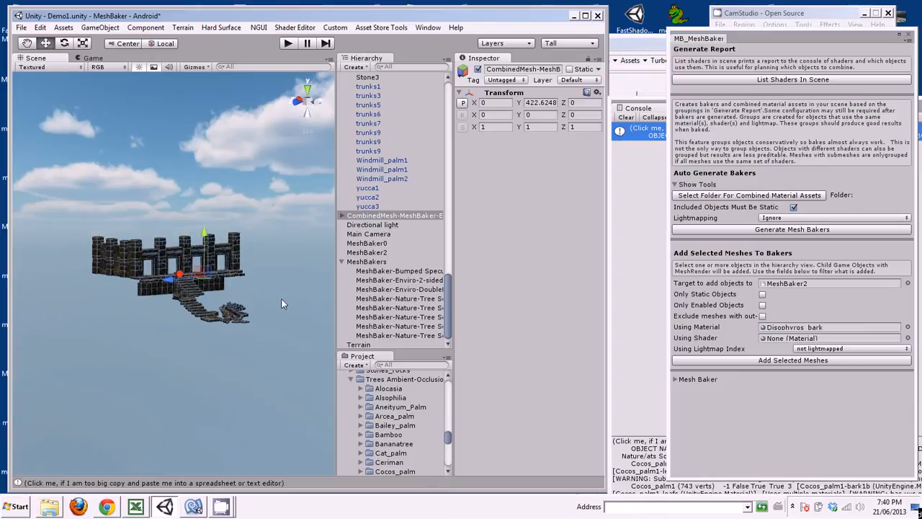
Return to the start of the Hierarchy and look at the Mesh Baker object types available for creation.
left_click(450, 299)
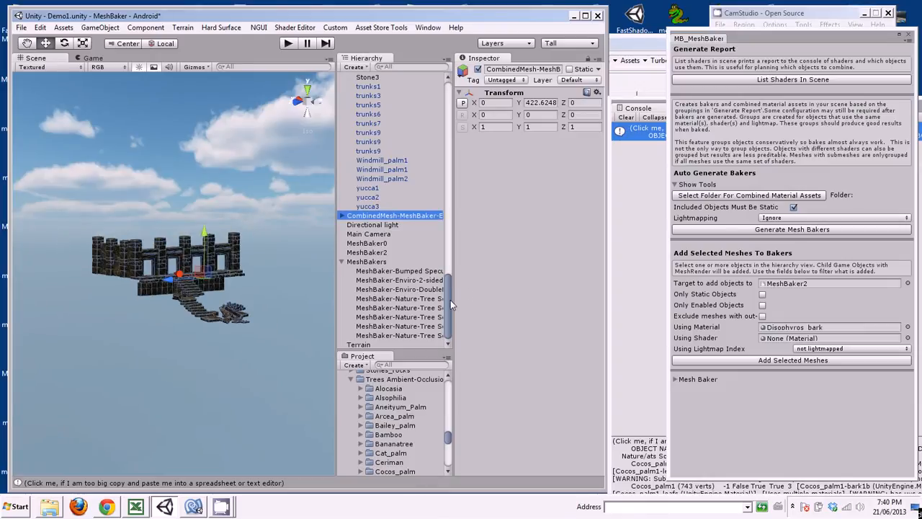
left_click_drag(450, 299, 465, 106)
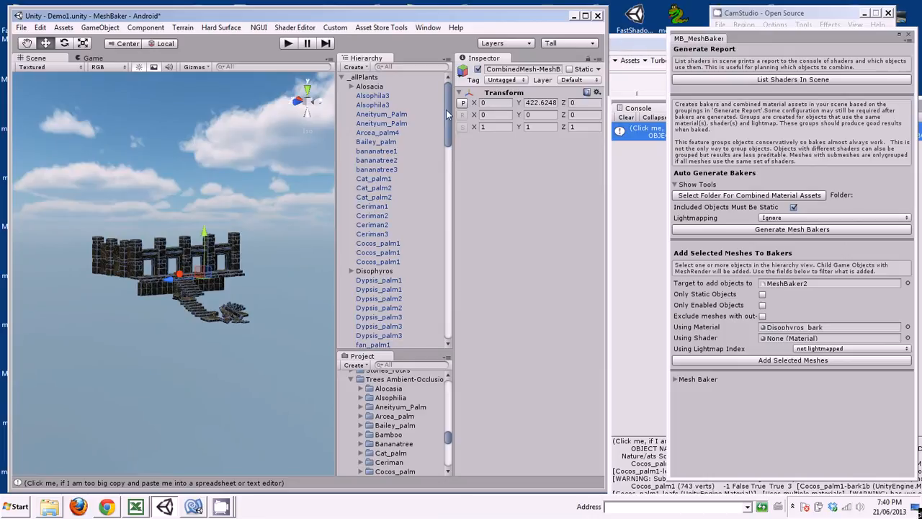
left_click_drag(445, 109, 447, 105)
left_click(100, 27)
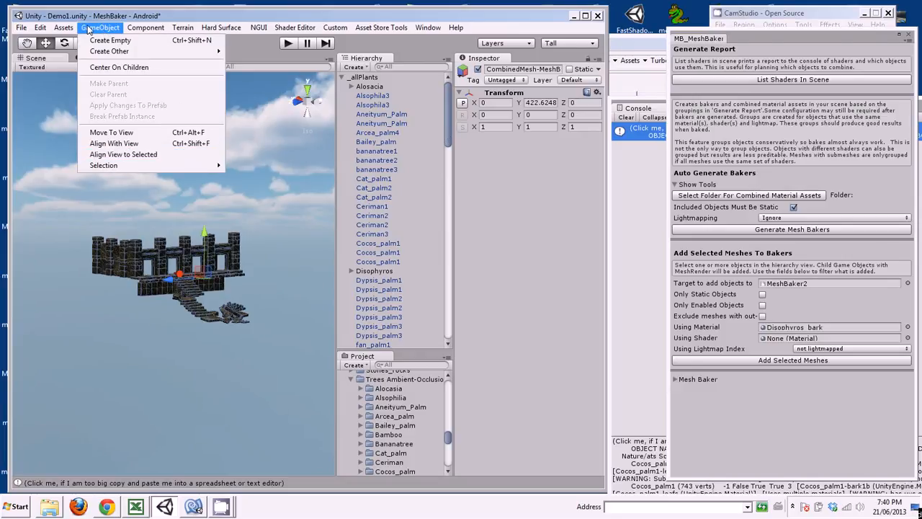
mouse_move(110, 51)
mouse_move(288, 285)
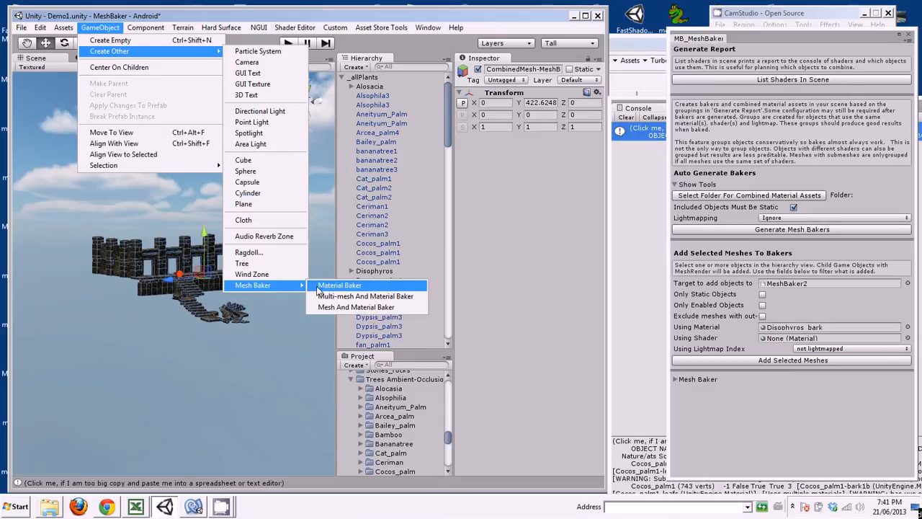
left_click(442, 139)
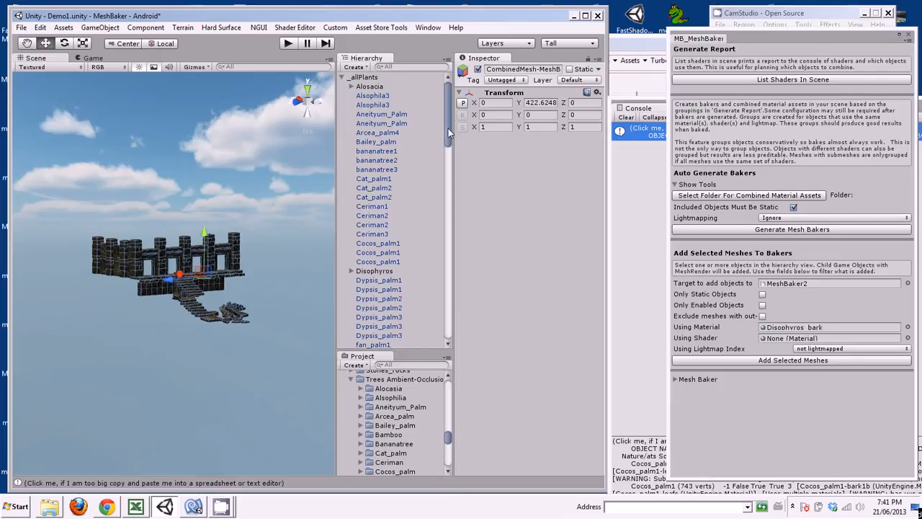
left_click_drag(448, 128, 451, 120)
left_click_drag(449, 136, 448, 140)
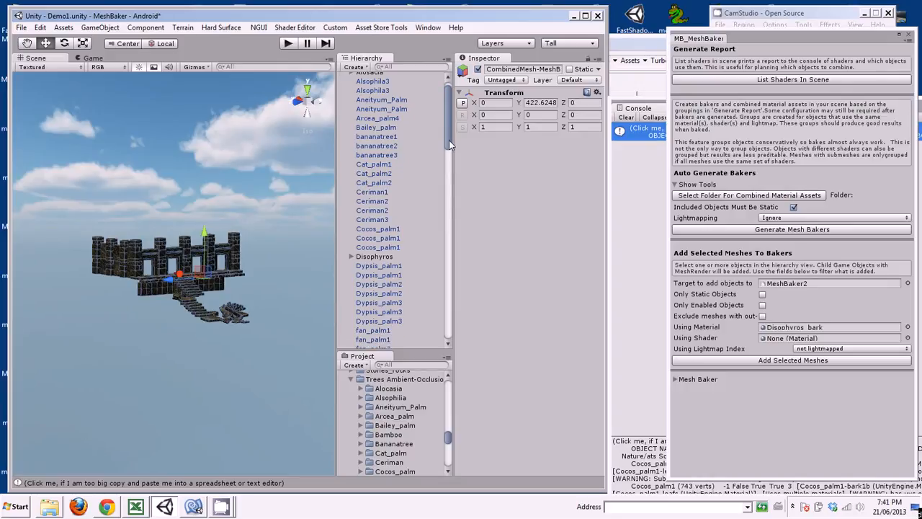
left_click_drag(449, 139, 450, 131)
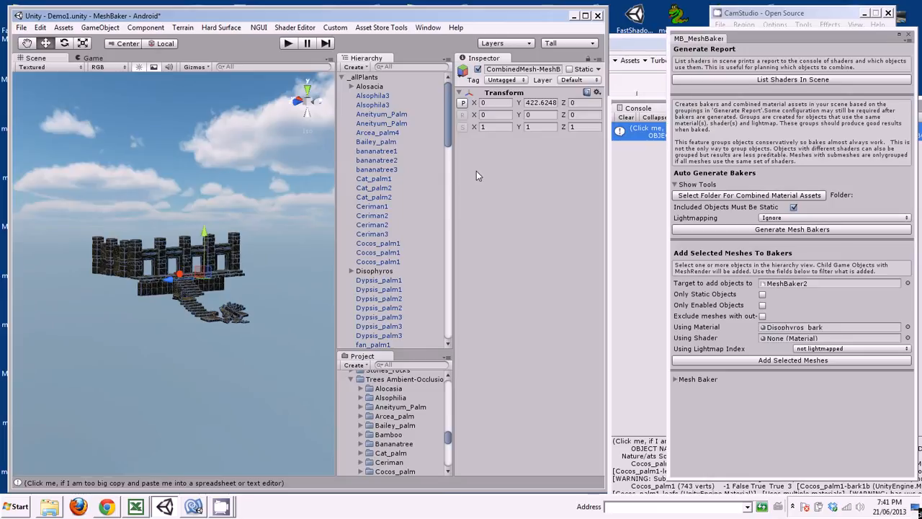
left_click_drag(443, 132, 464, 124)
mouse_move(446, 139)
left_mouse_down()
mouse_move(447, 148)
mouse_move(446, 135)
left_mouse_up()
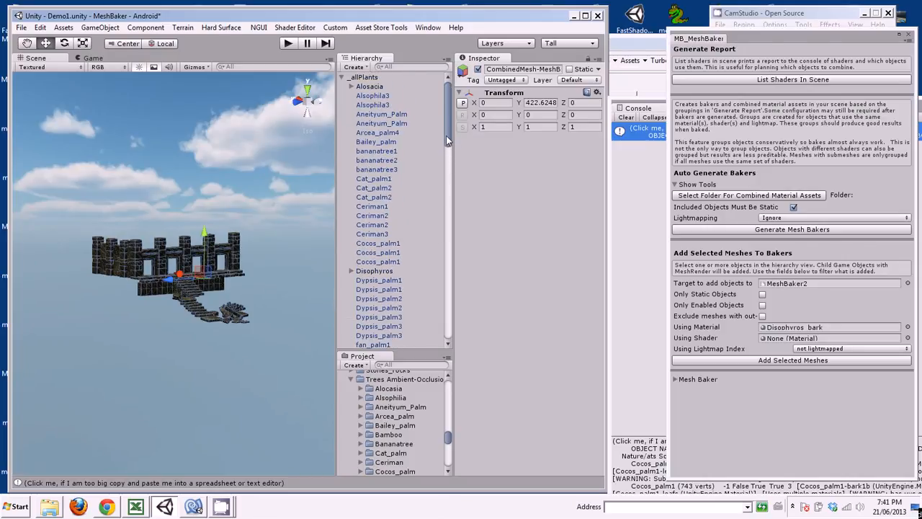
Frame the _allPlants group in the Scene view and examine its trees from a higher angle.
double_click(371, 77)
scroll(209, 293, "up", 5)
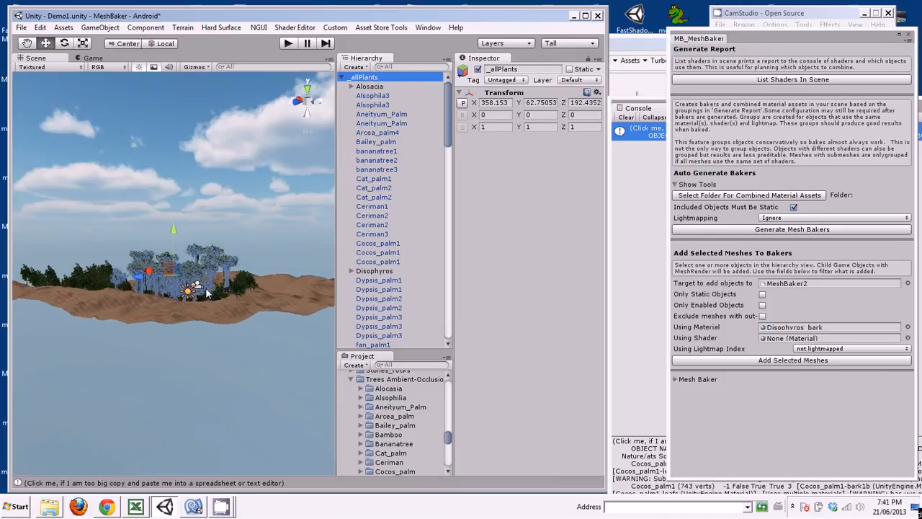
left_click_drag(209, 293, 281, 330, "alt")
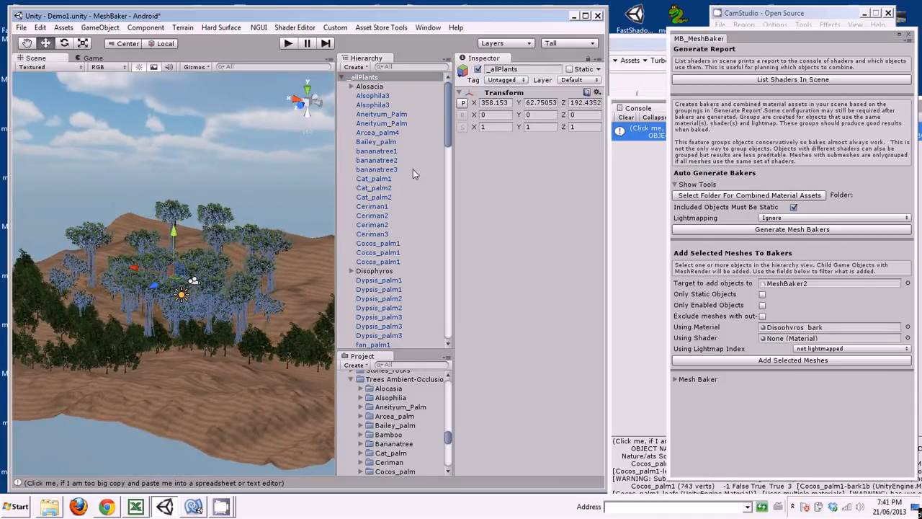
left_click(446, 129)
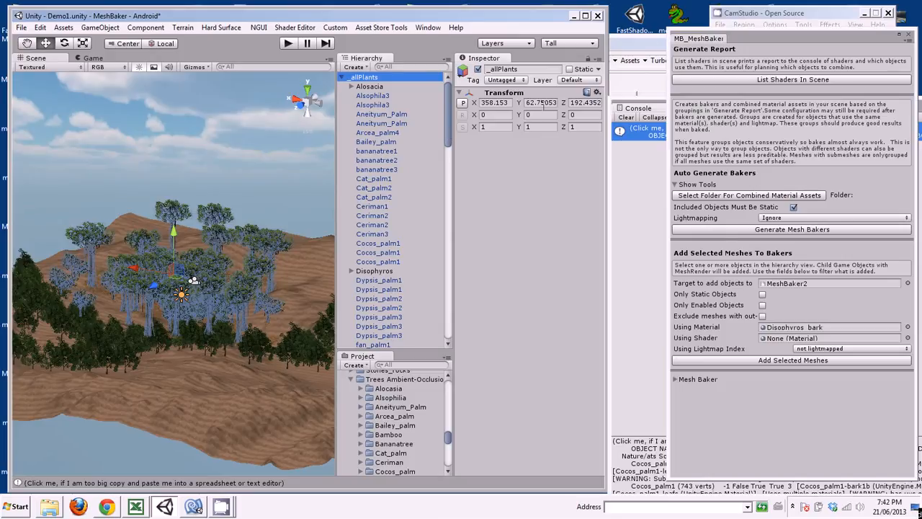
left_click(768, 12)
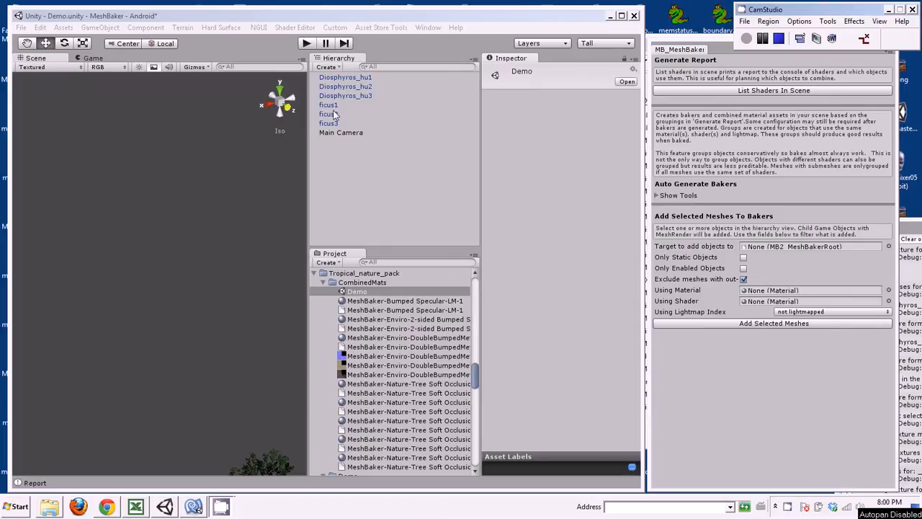
Inspect the materials of Diosphyros_hu1 and Diosphyros_hu2 in the Demo scene, framing the trees in the Scene view.
mouse_move(474, 377)
left_mouse_down()
mouse_move(474, 389)
mouse_move(476, 366)
left_mouse_up()
left_click(347, 80)
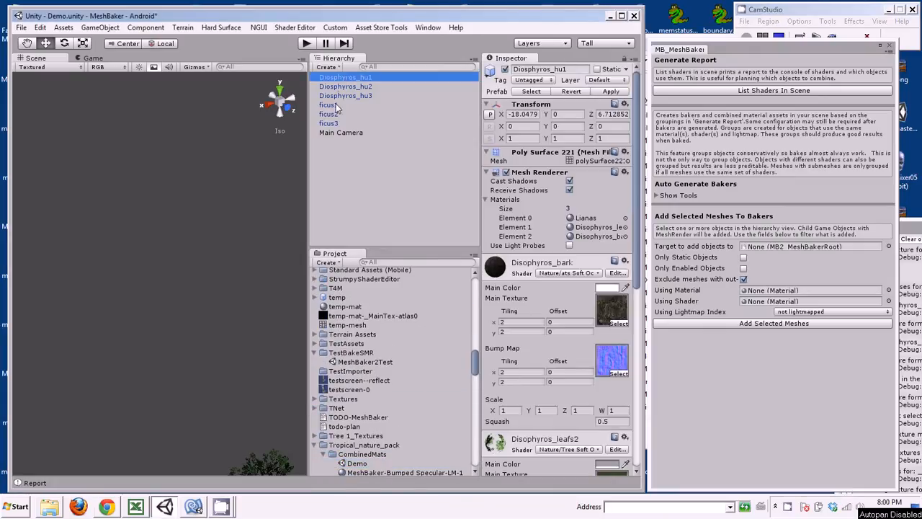
double_click(345, 86)
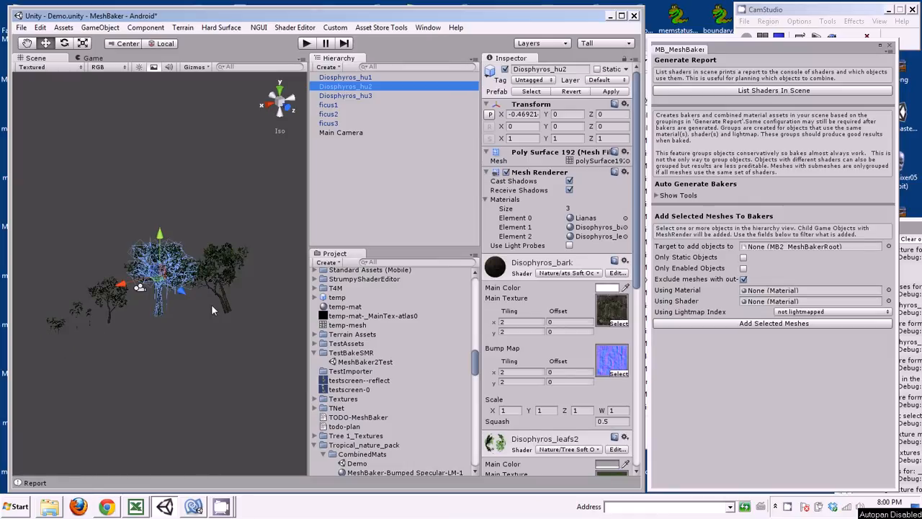
left_click(206, 372)
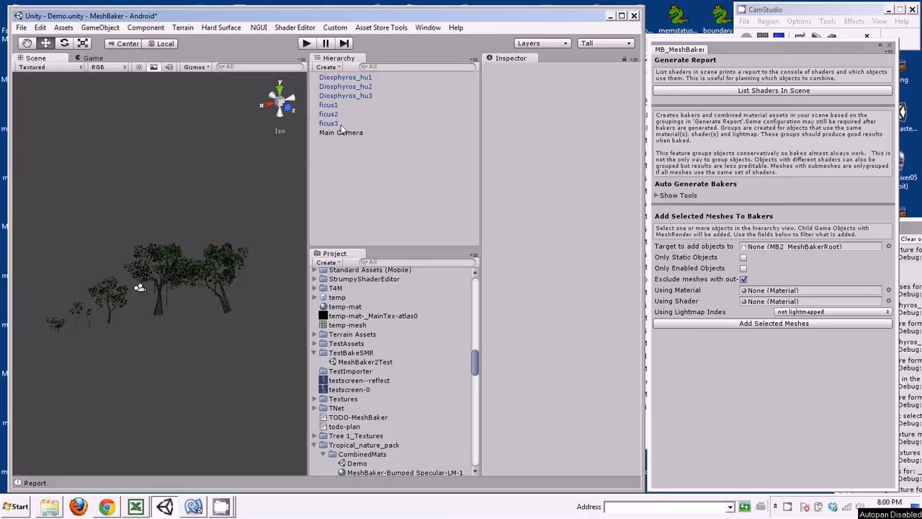
Create a Mesh And Material Baker object in the scene and select it in the Hierarchy.
left_click(99, 29)
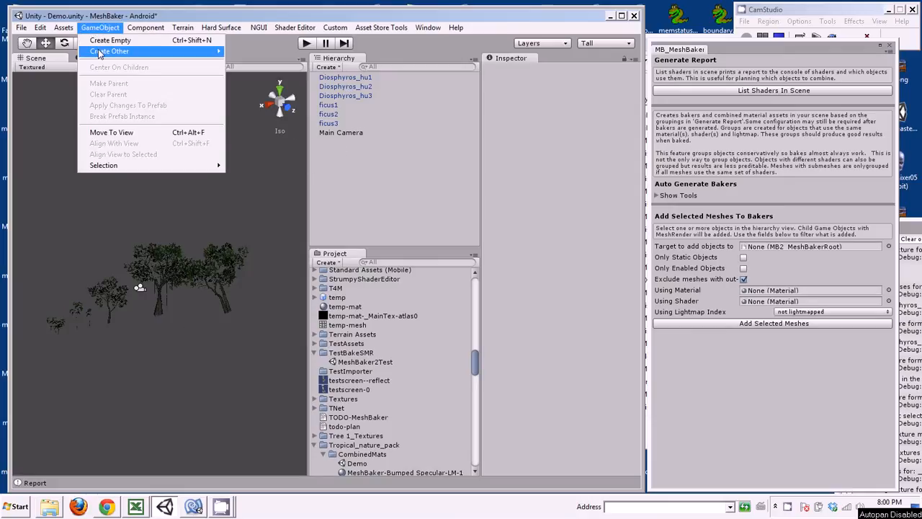
mouse_move(108, 51)
mouse_move(293, 287)
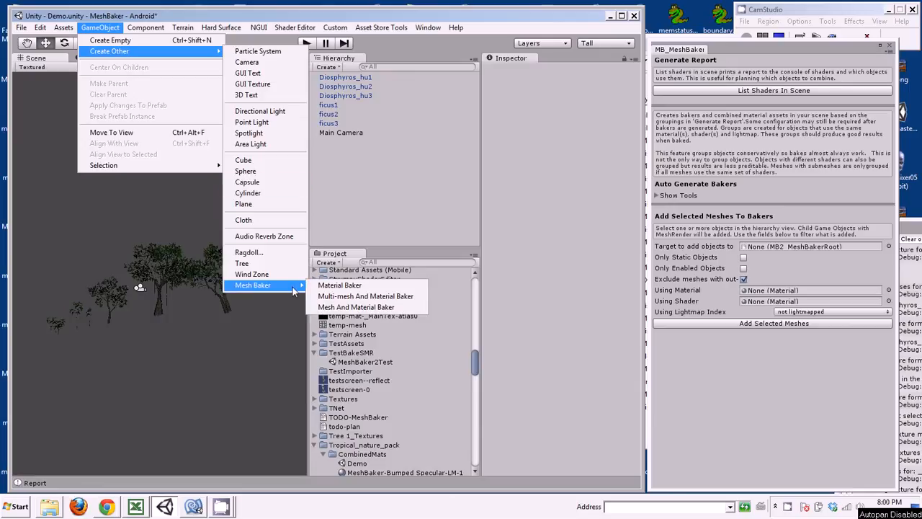
left_click(367, 308)
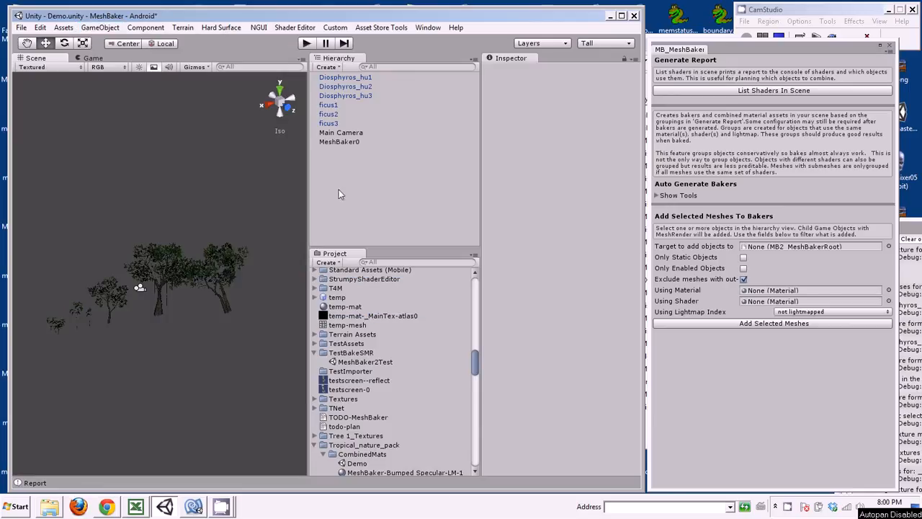
left_click(338, 141)
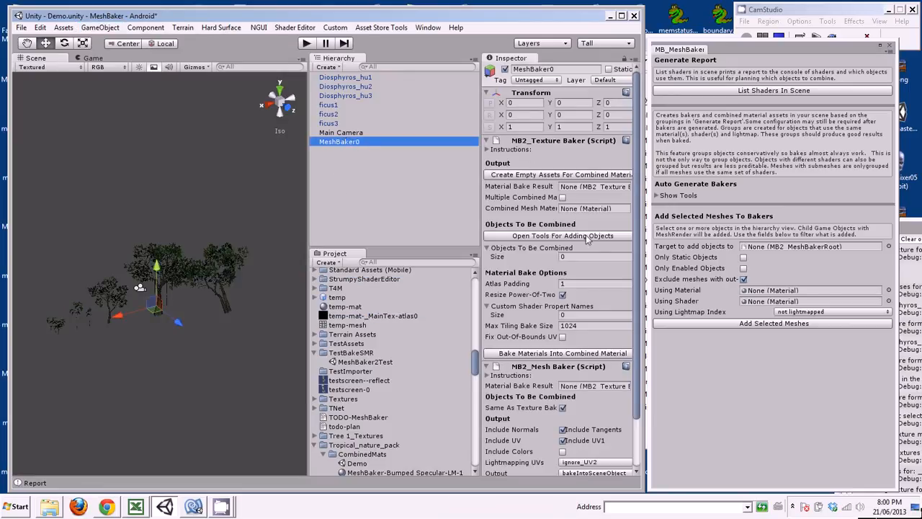
Enable Fix Out-Of-Bounds UVs and Multiple Combined Materials in the new baker's MB2_Texture Baker settings.
mouse_move(635, 237)
left_mouse_down()
mouse_move(645, 285)
mouse_move(639, 253)
left_mouse_up()
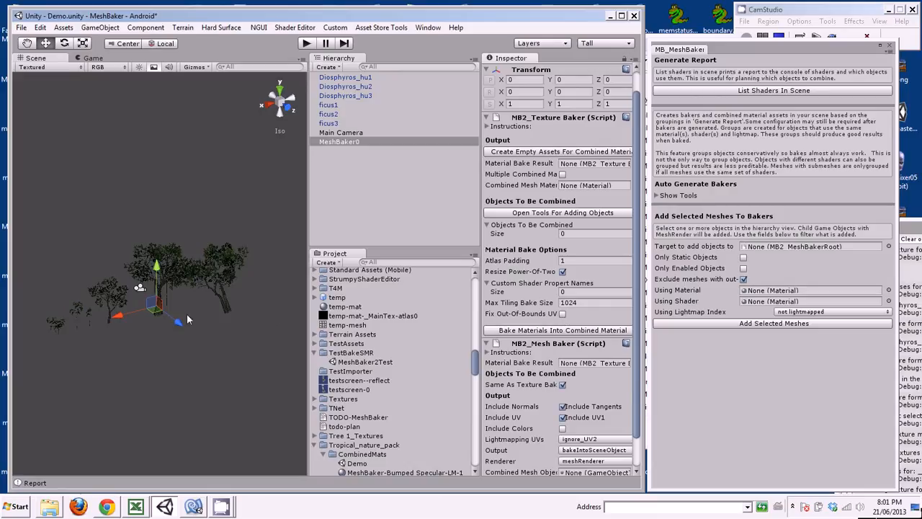
middle_click_drag(194, 314, 202, 307)
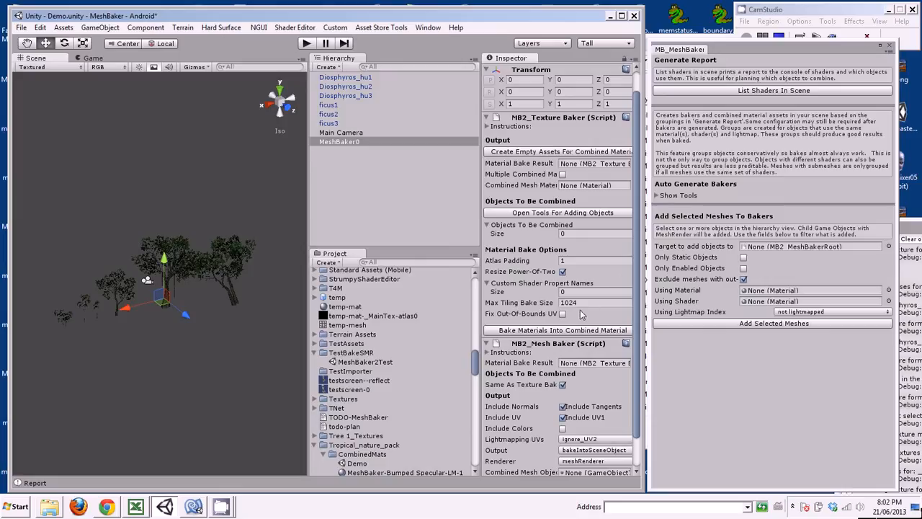
left_click(563, 315)
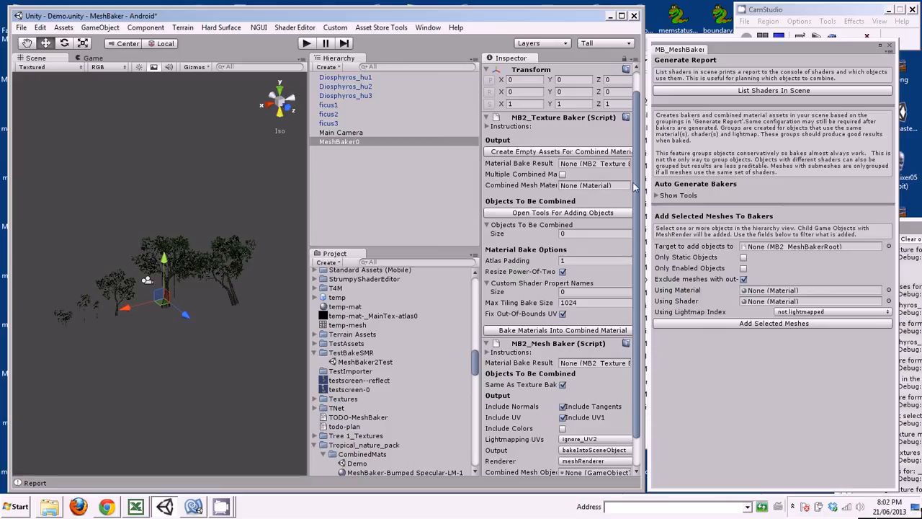
left_click(562, 175)
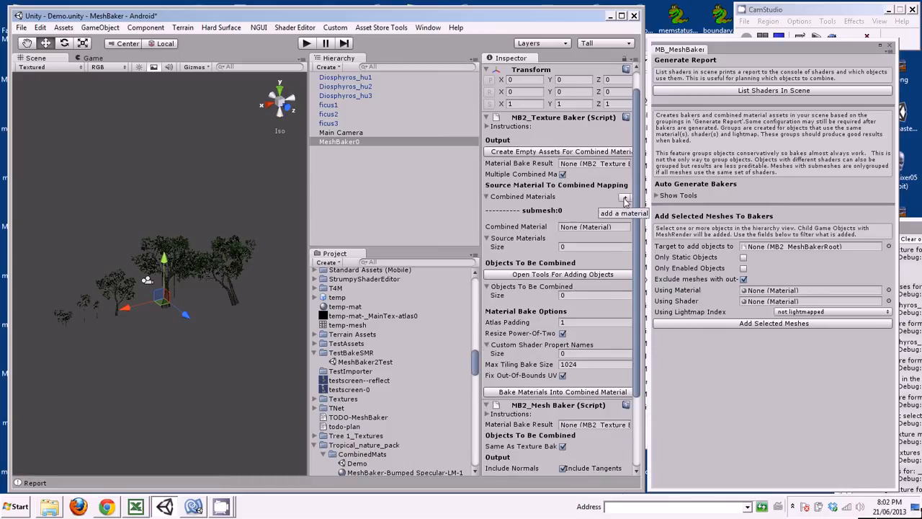
Add a second combined material entry to MeshBaker0's Texture Baker and set the Source Materials size to 2 for submesh:0 and submesh:1.
left_click(623, 199)
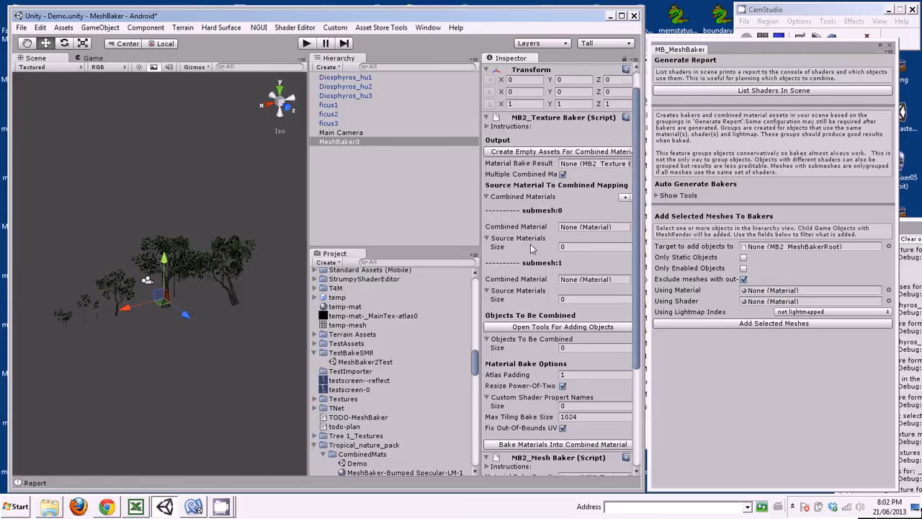
left_click(568, 241)
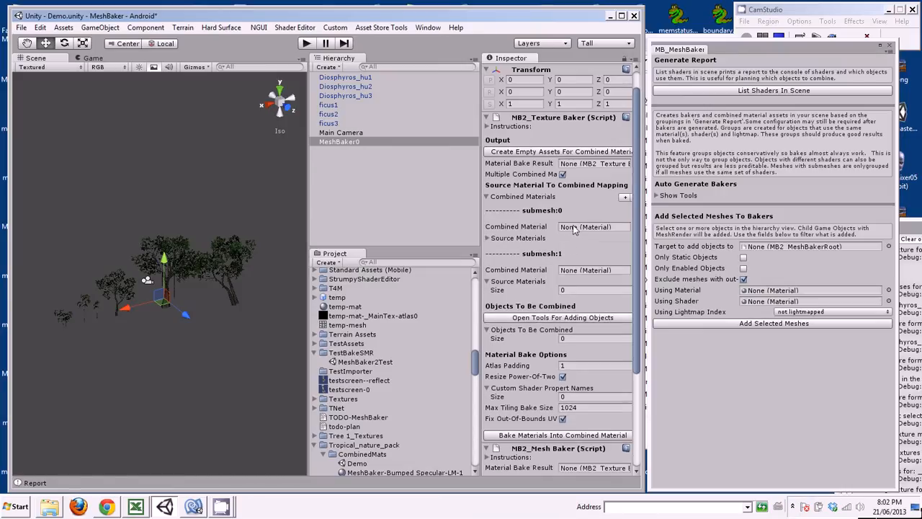
left_click(486, 238)
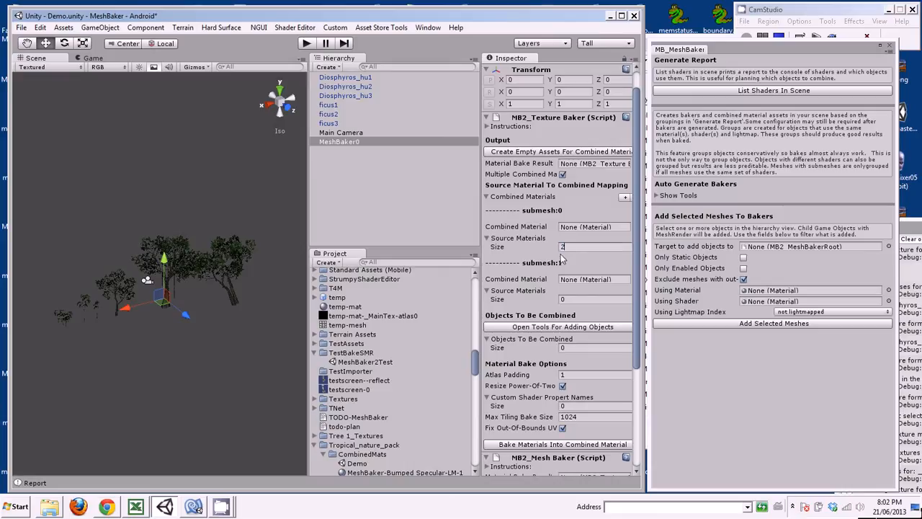
type("2")
key("Return")
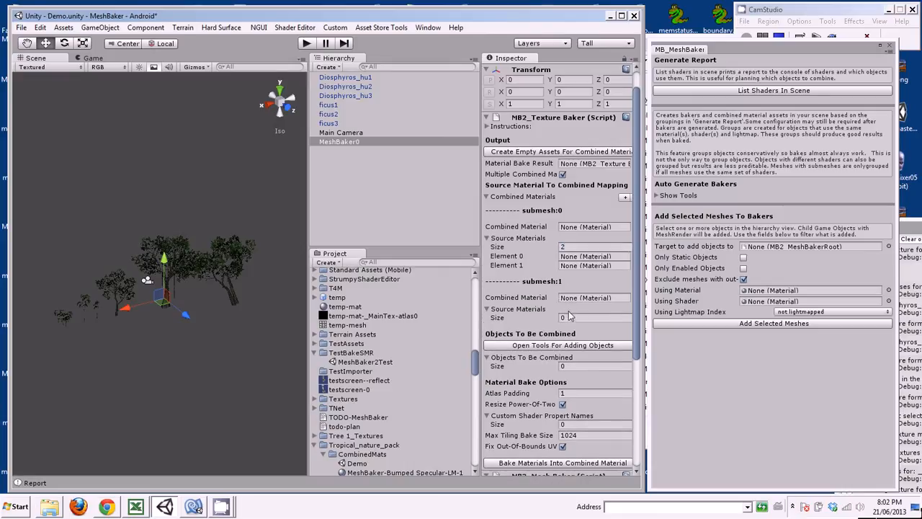
left_click(569, 317)
type("2")
key("Return")
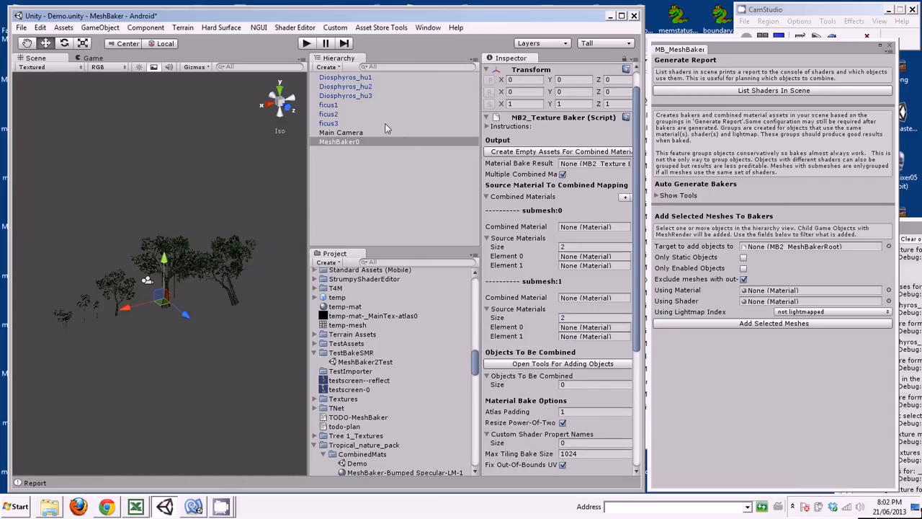
Select Diosphyros_hu2 and set MeshBaker0 as the target to add objects to in the MB_MeshBaker window.
left_click(348, 86)
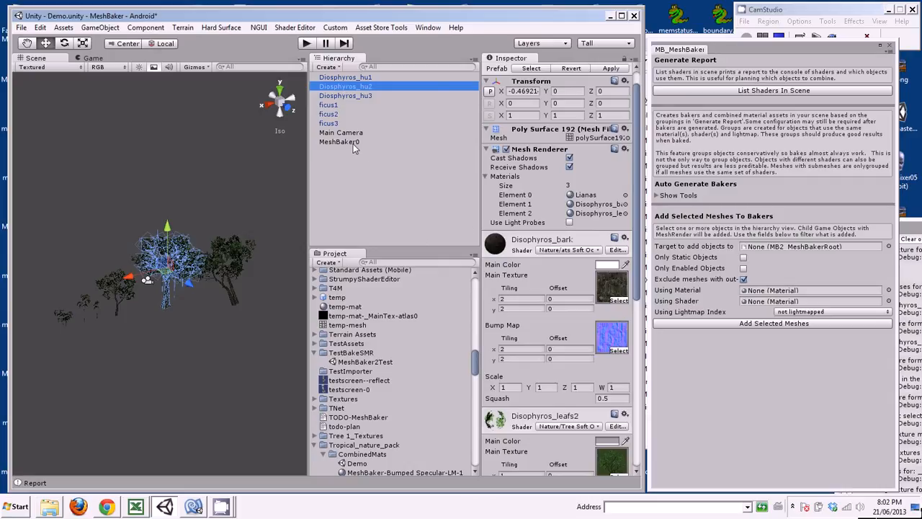
left_click_drag(352, 144, 780, 249)
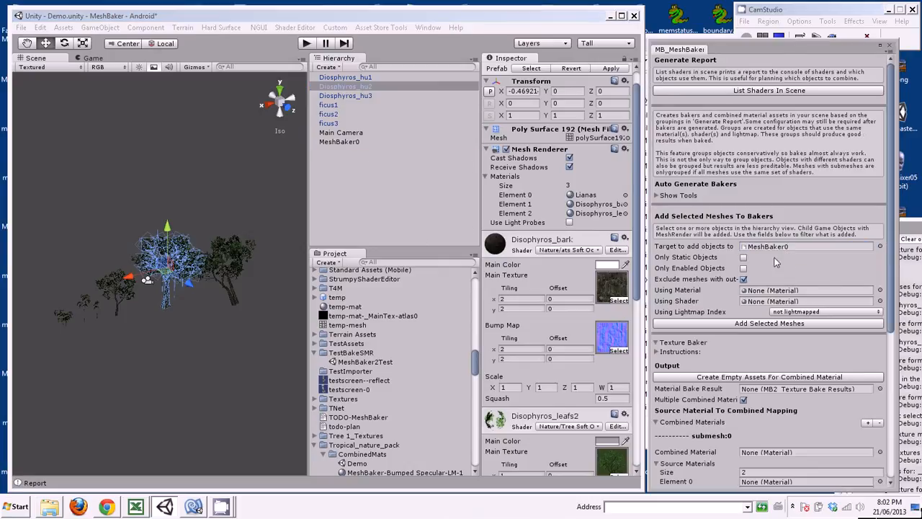
left_click_drag(890, 261, 896, 290)
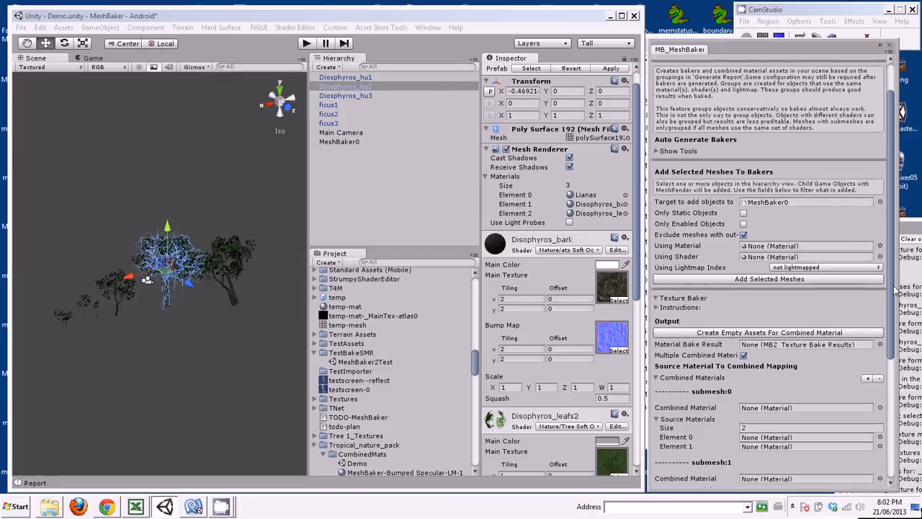
scroll(789, 301, "down", 5)
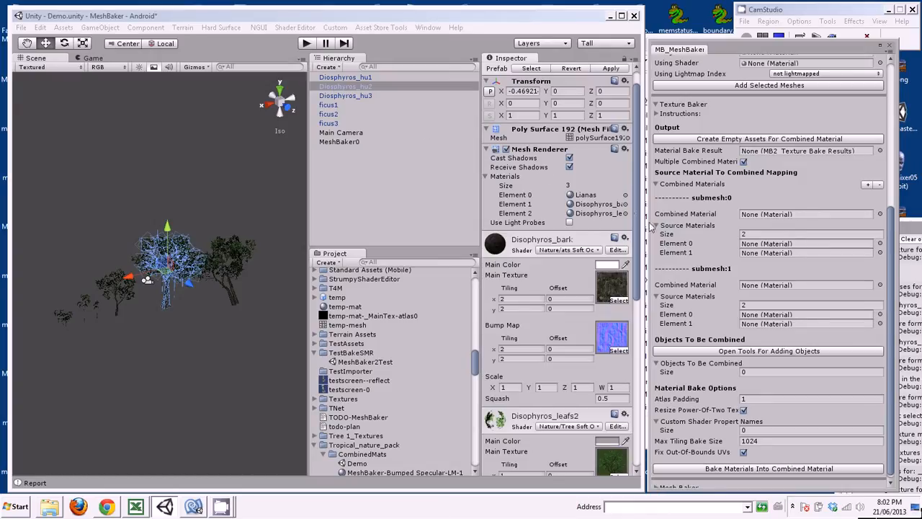
Assign the Lianas material of Diosphyros_hu2 to Element 0 of submesh:1's source materials.
left_click(585, 196)
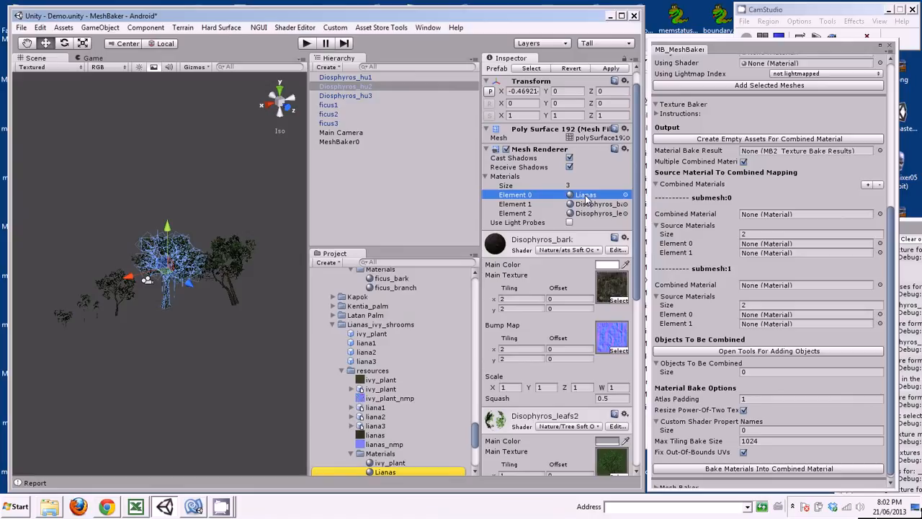
scroll(378, 368, "down", 3)
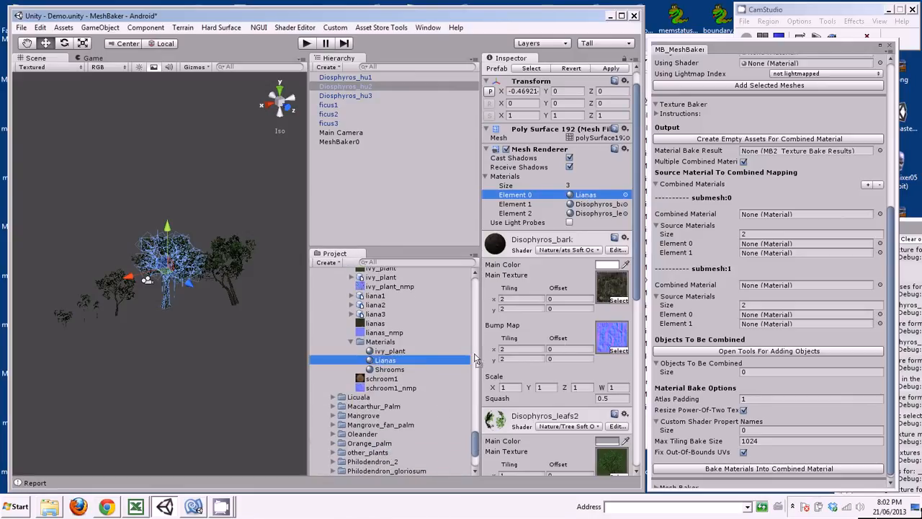
left_click_drag(738, 328, 766, 314)
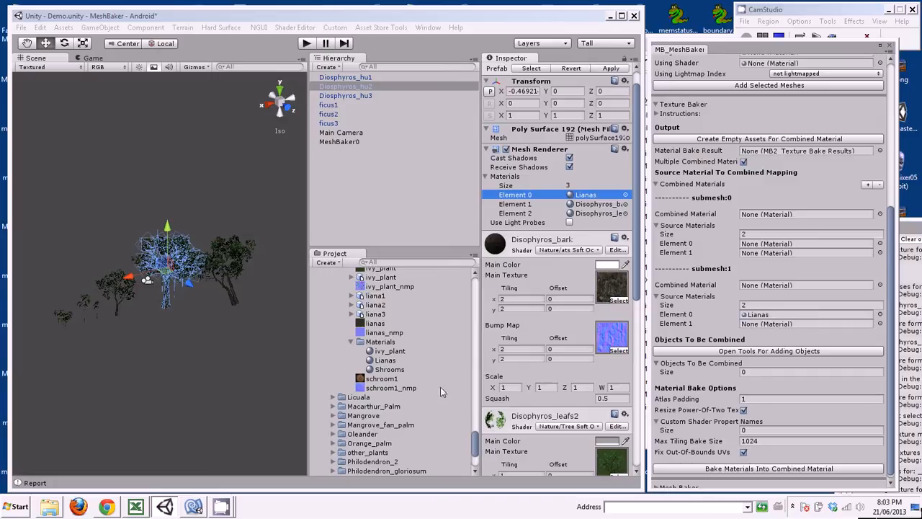
Assign Disophyros_leafs2 to Element 0 of submesh:1 and Disophyros_bark to Element 0 of submesh:0 as source materials.
left_click(597, 205)
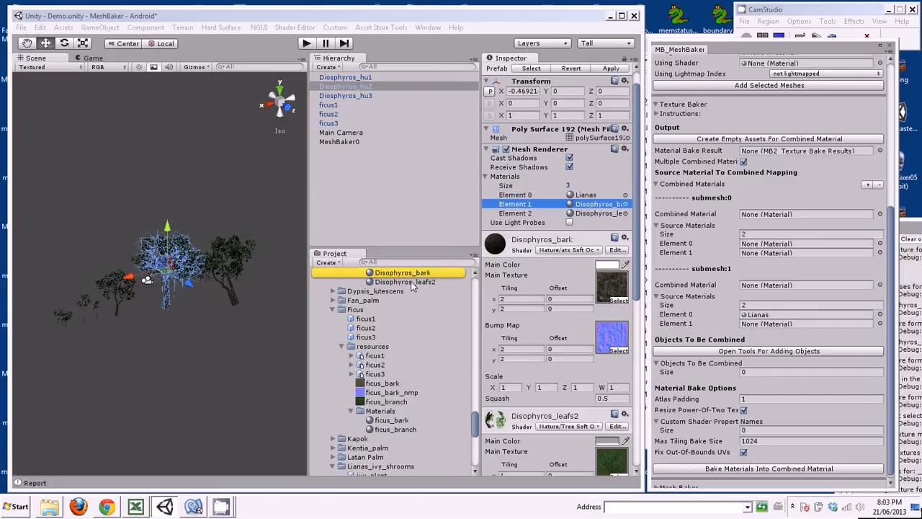
left_click_drag(415, 282, 785, 317)
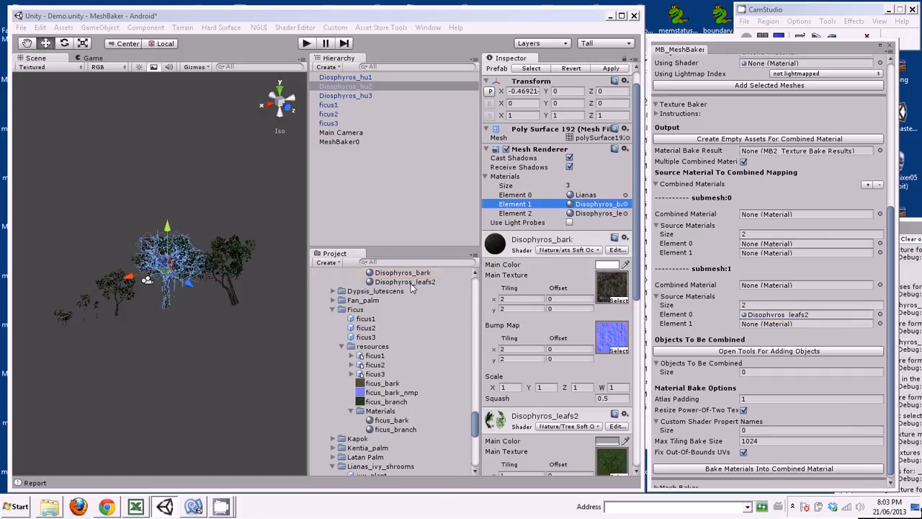
left_click_drag(410, 282, 788, 326)
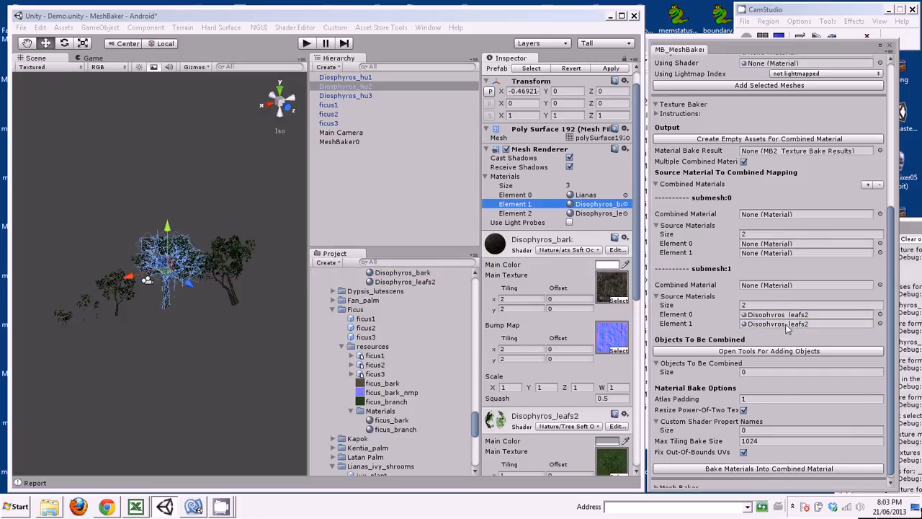
left_click_drag(392, 273, 762, 248)
Assign Lianas to Element 1 of submesh:1's source materials and increase that list's size to 3.
left_click(585, 194)
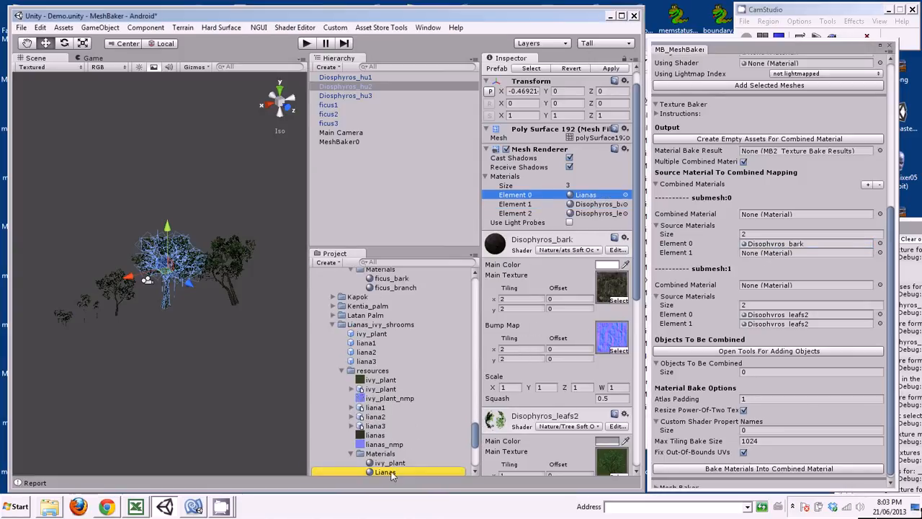
left_click_drag(392, 473, 780, 325)
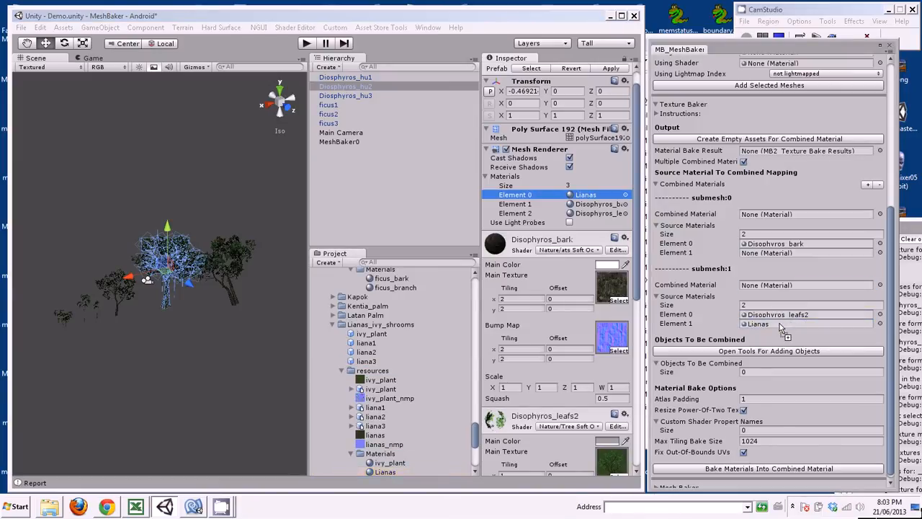
left_click(741, 306)
type("3")
key("Return")
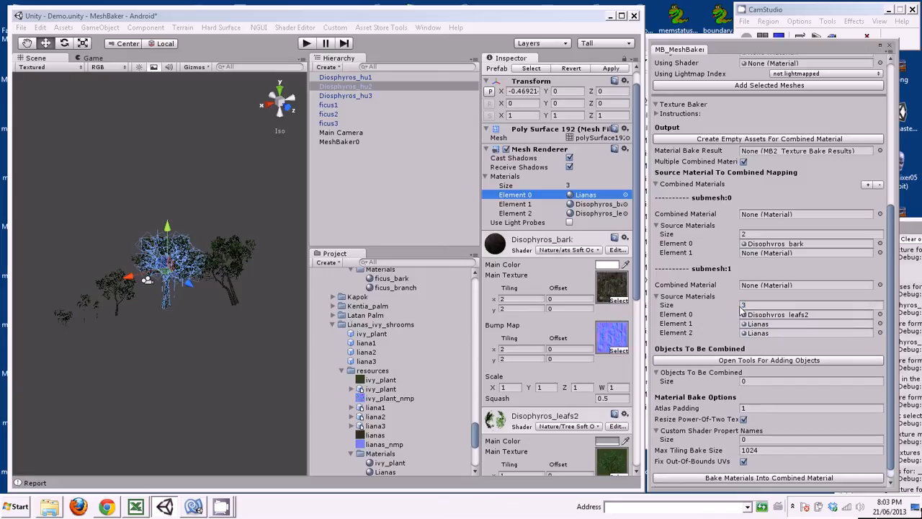
Check the other trees' materials, then assign ficus2's ficus_bark to Element 1 of submesh:0 and ficus_branch to Element 2 of submesh:1.
left_click(358, 77)
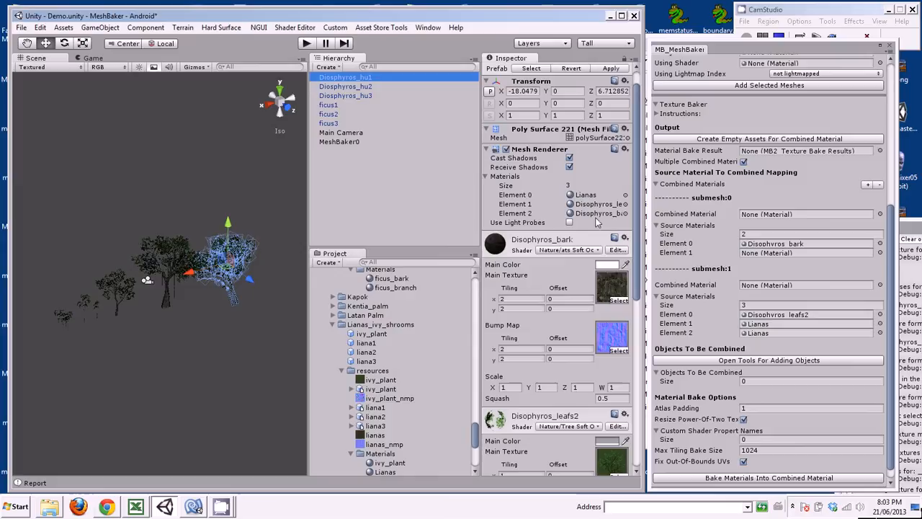
left_click(346, 95)
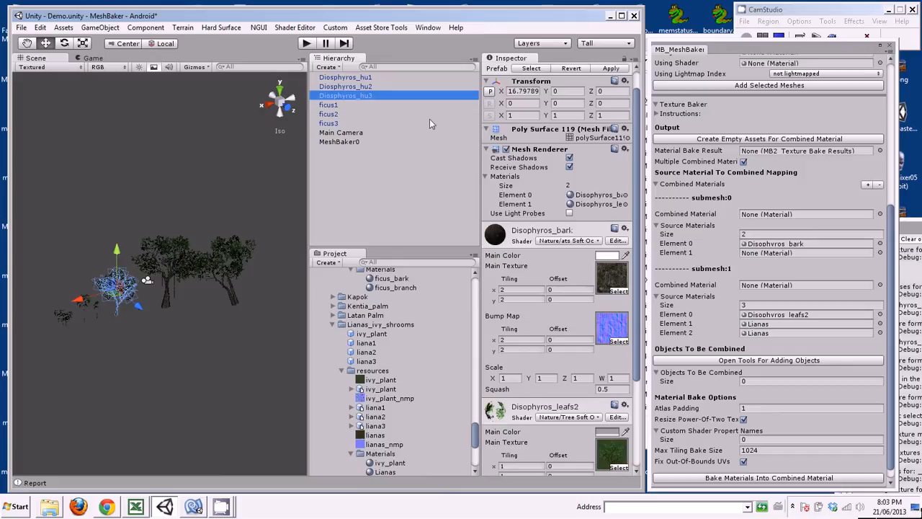
left_click(332, 113)
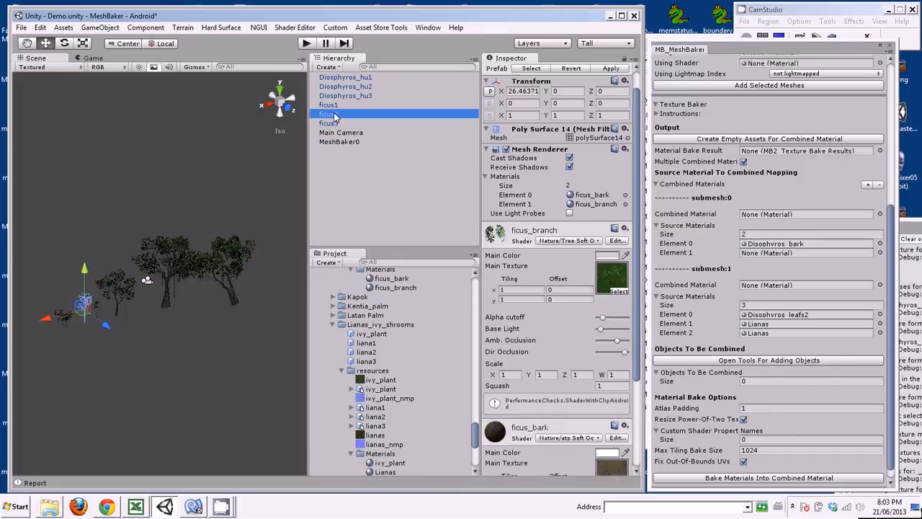
left_click(583, 195)
left_click_drag(393, 284, 782, 254)
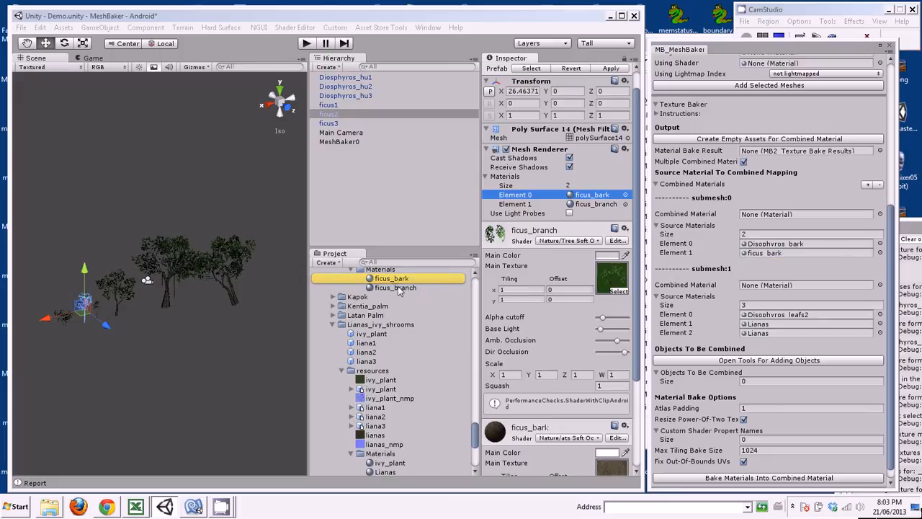
left_click_drag(395, 287, 770, 336)
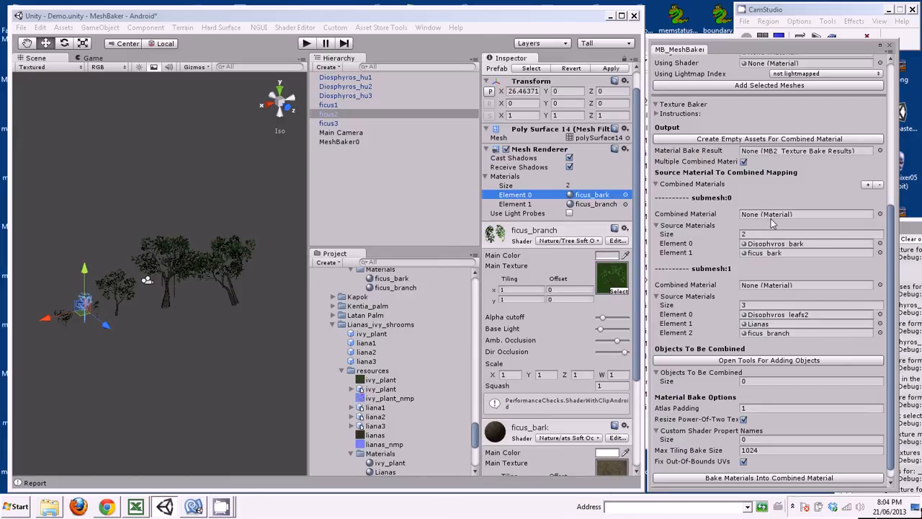
Create the empty combined material assets, saving them as CombinedMatDisophyrosFicus in the Tropical_nature_pack/CombinedMats folder.
left_click(740, 141)
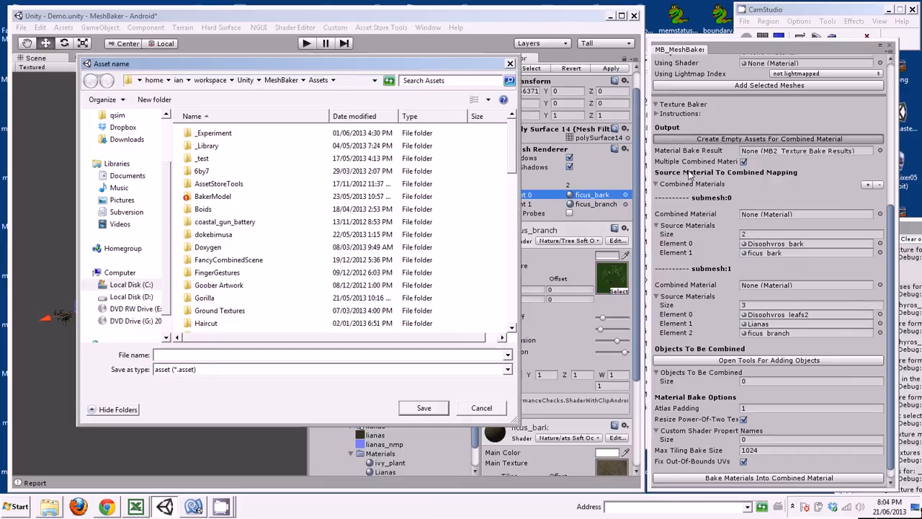
left_click_drag(515, 163, 523, 316)
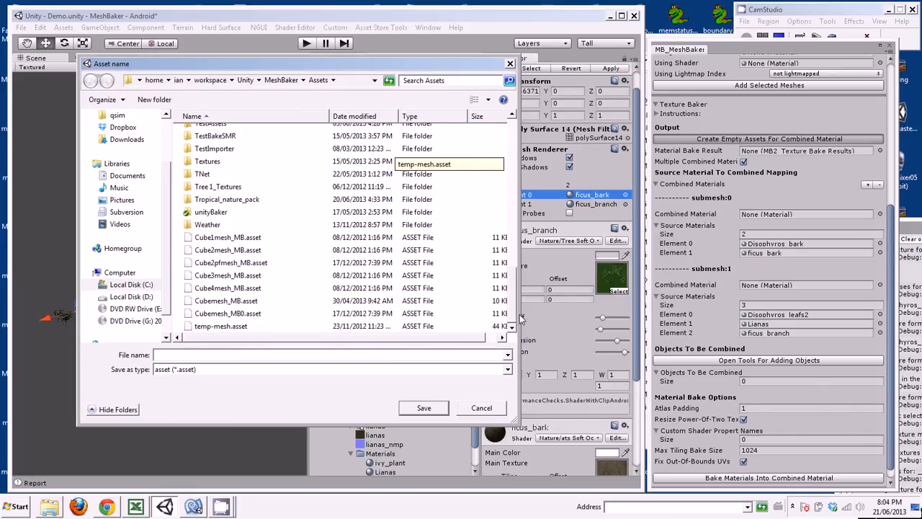
double_click(225, 202)
double_click(224, 135)
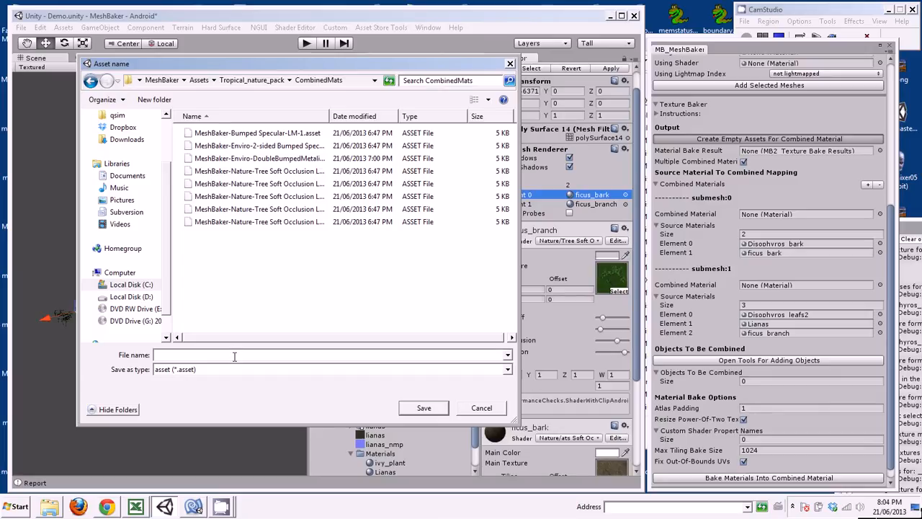
type("Combined")
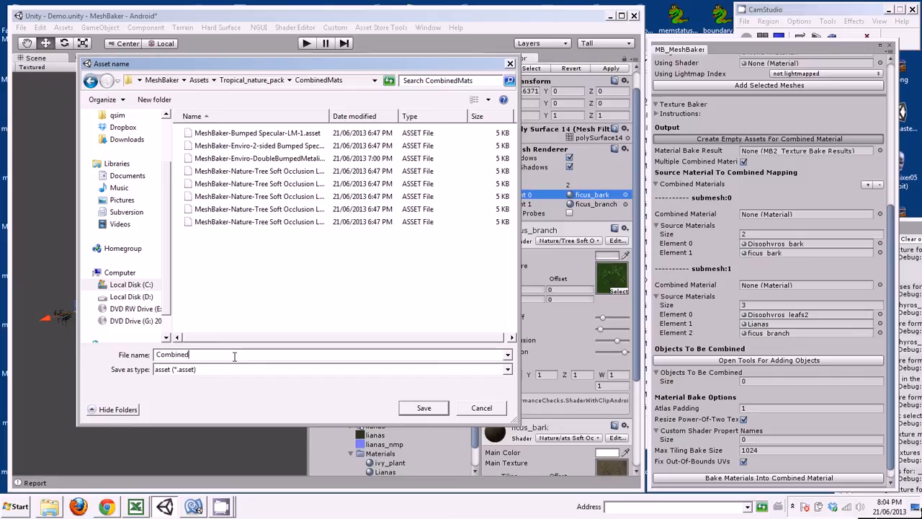
type("MatDis")
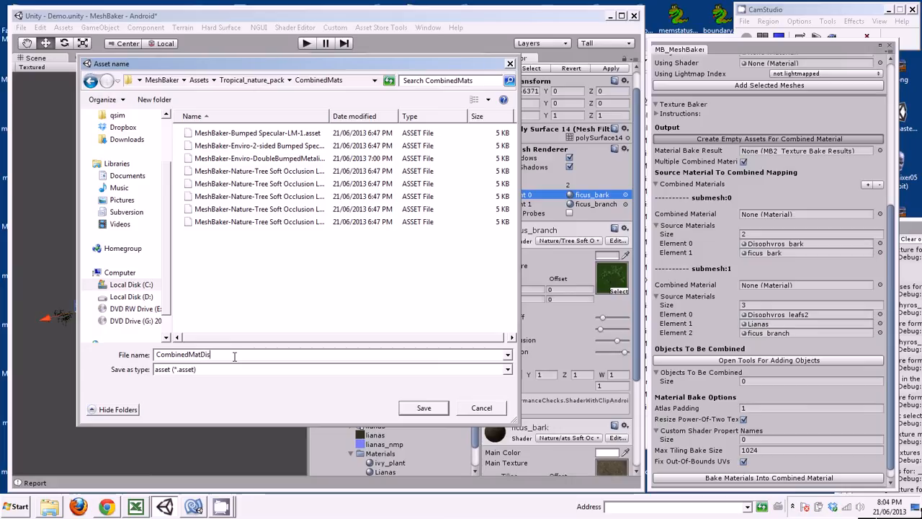
type("ophyros")
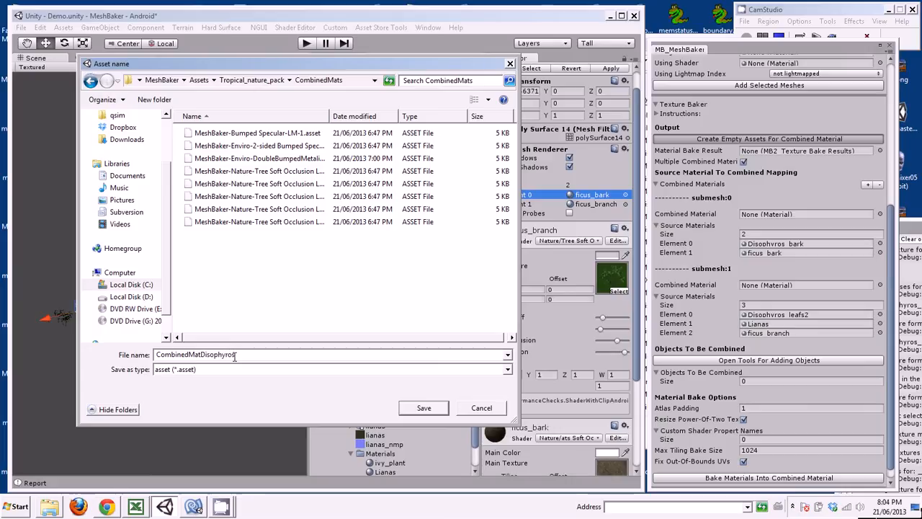
type("F")
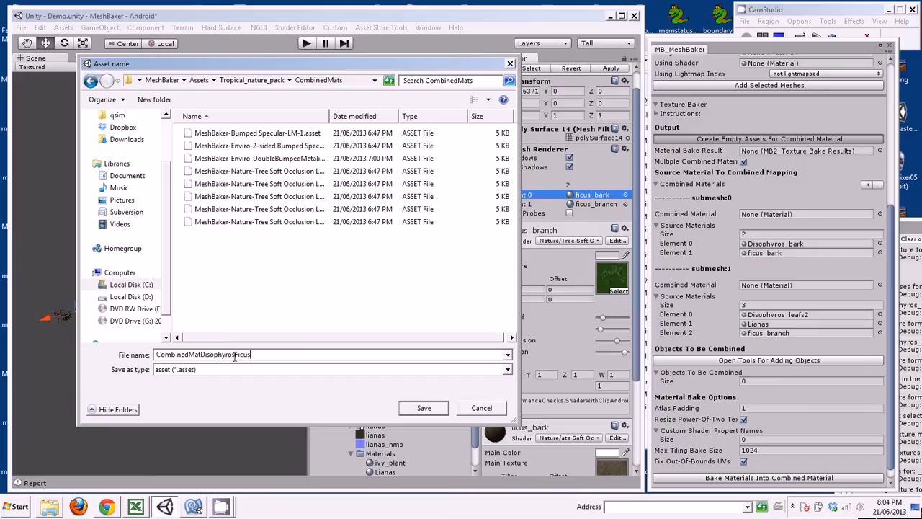
type("icus")
left_click(422, 408)
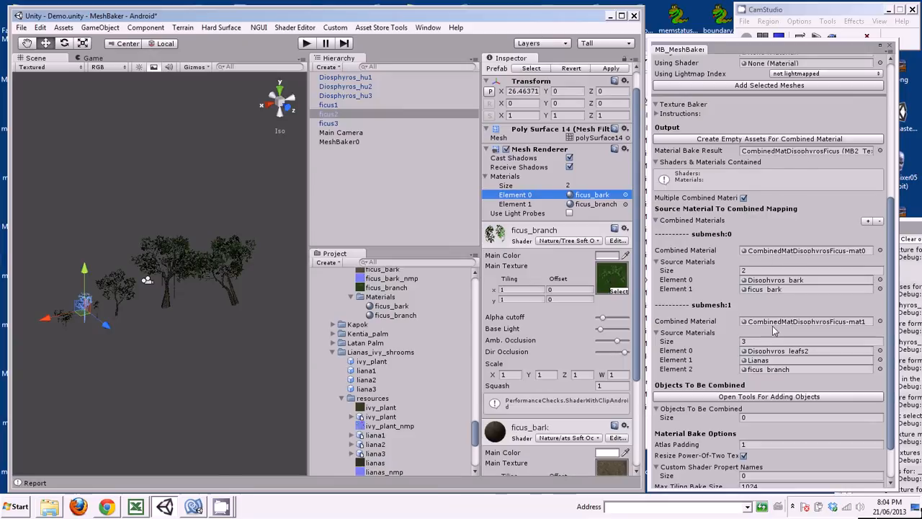
Locate submesh:0's combined material CombinedMatDisophyrosFicus-mat0 in the project and rename it CombinedMatDisophyrosFicus-Bark.
left_click(793, 251)
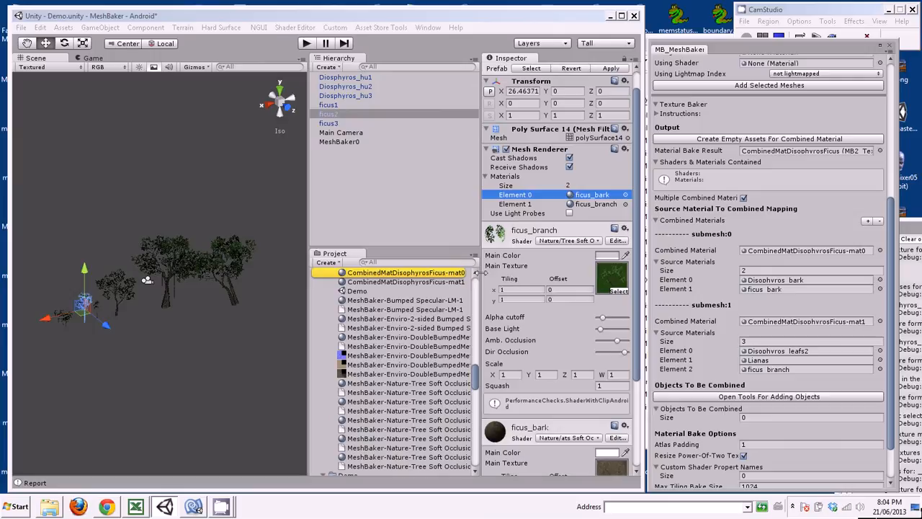
left_click(454, 274)
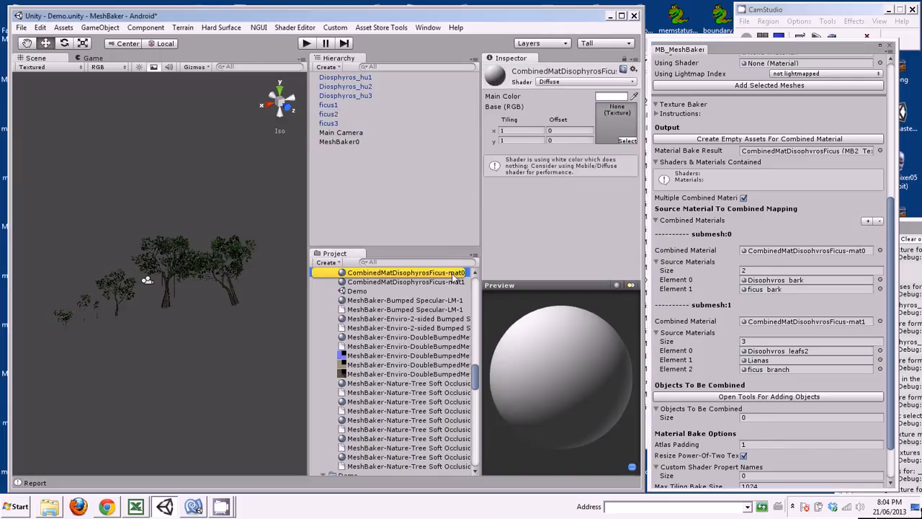
left_click(452, 274)
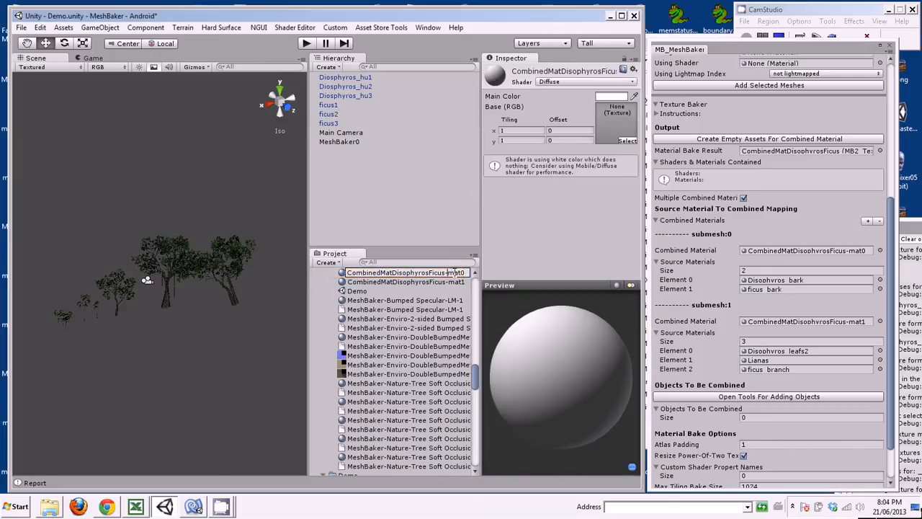
key("BackSpace")
type("Bark")
left_click(452, 283)
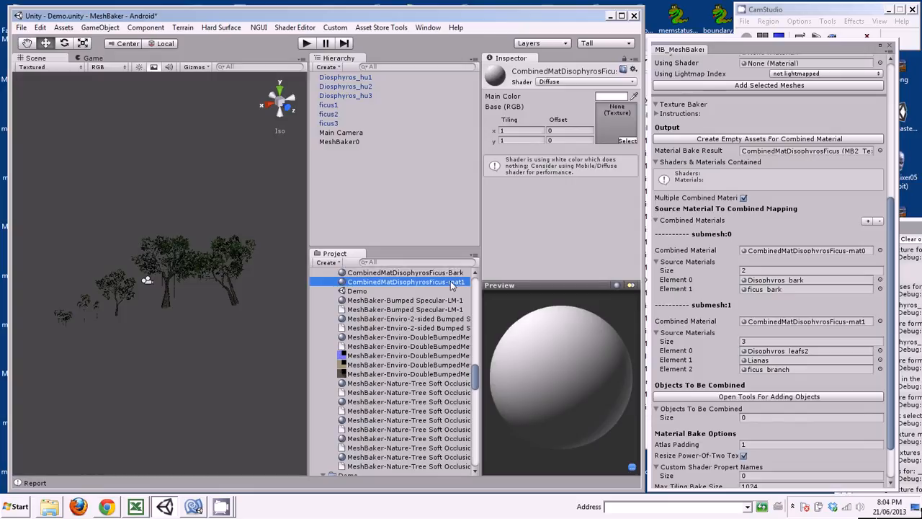
Rename submesh:1's combined material CombinedMatDisophyrosFicus-mat1 as CombinedMatDisophyrosFicus-Leaf.
left_click(452, 283)
left_click(453, 283)
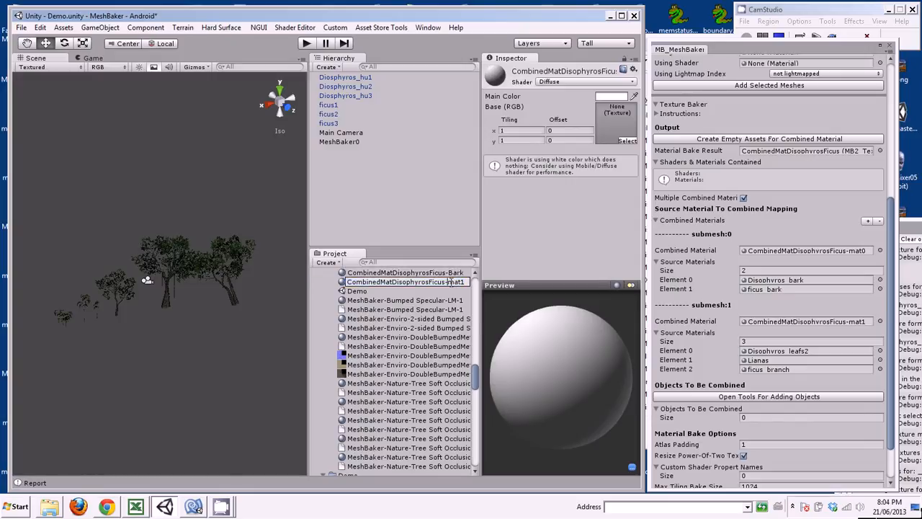
key("BackSpace")
key("BackSpace")
key("BackSpace")
key("Return")
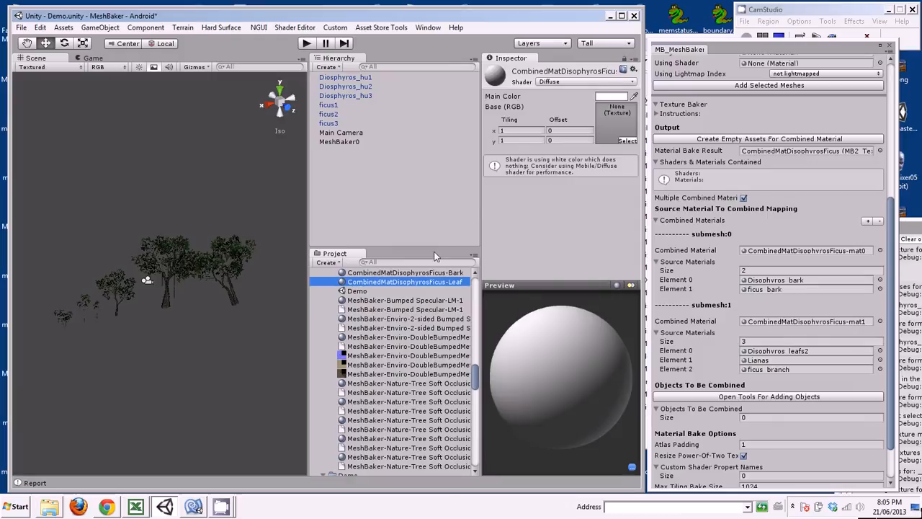
Set the shader of CombinedMatDisophyrosFicus-Bark to Nature/ats Soft Occlusion Bark.
left_click(437, 275)
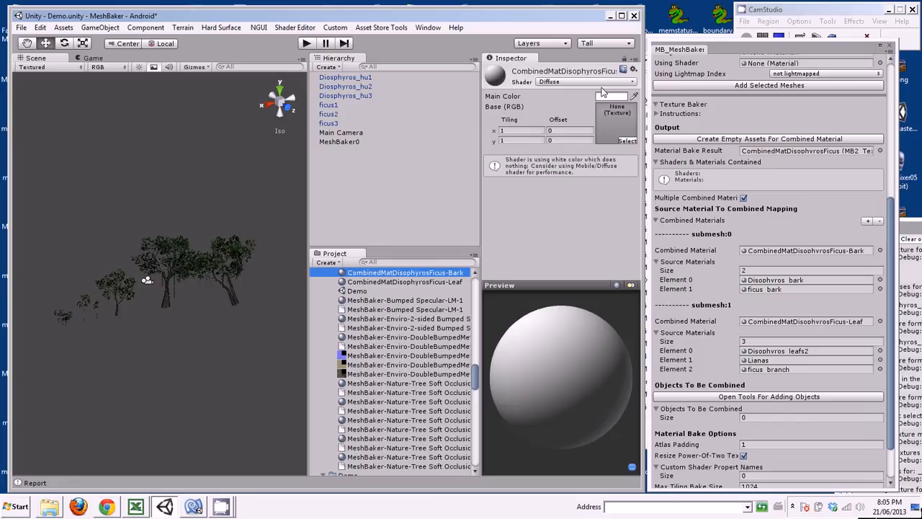
left_click(602, 84)
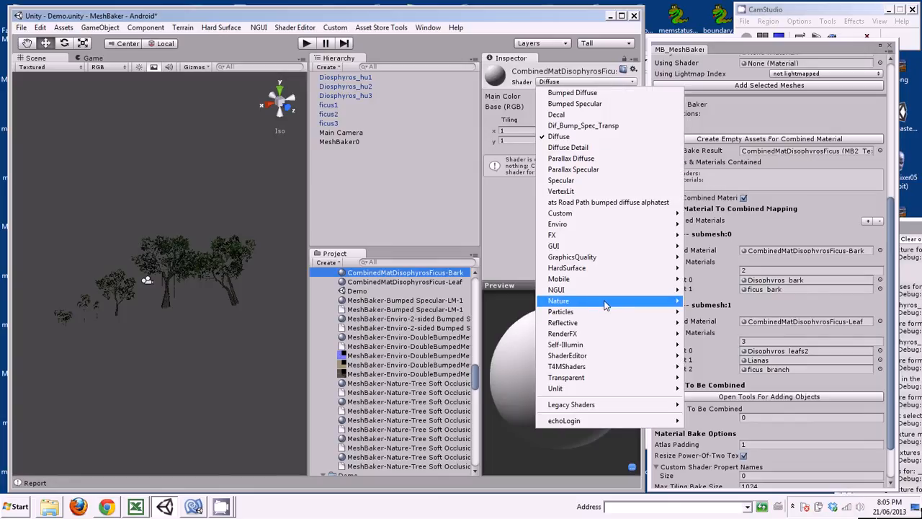
mouse_move(607, 302)
left_click(744, 358)
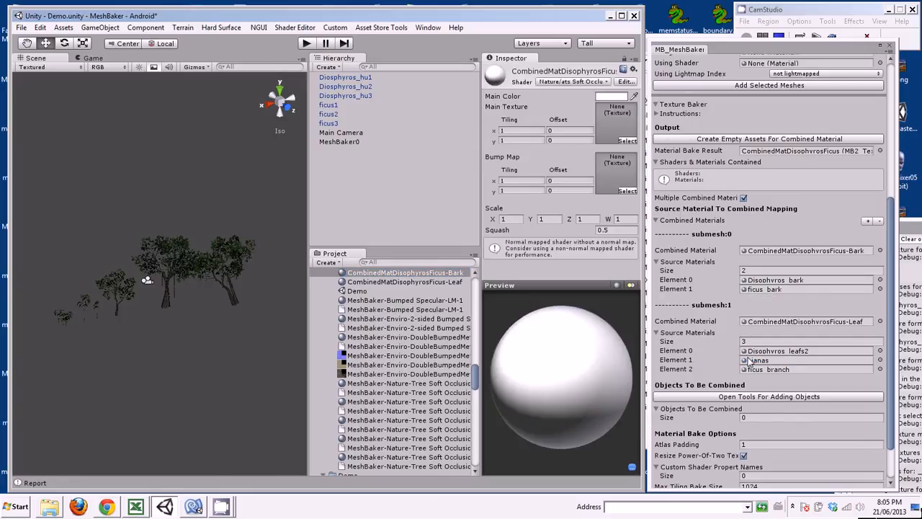
Set the shader of CombinedMatDisophyrosFicus-Leaf to Nature/Tree Soft Occlusion Leaves.
left_click(394, 283)
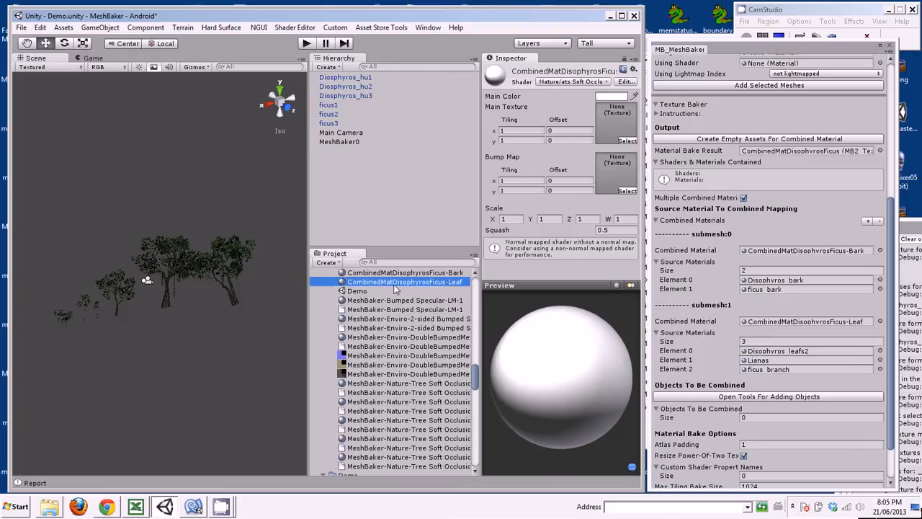
left_click(566, 82)
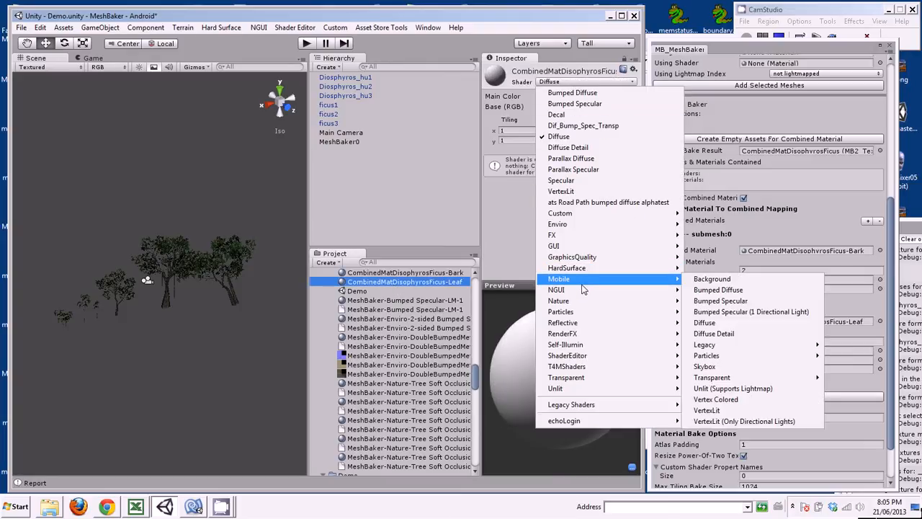
mouse_move(590, 289)
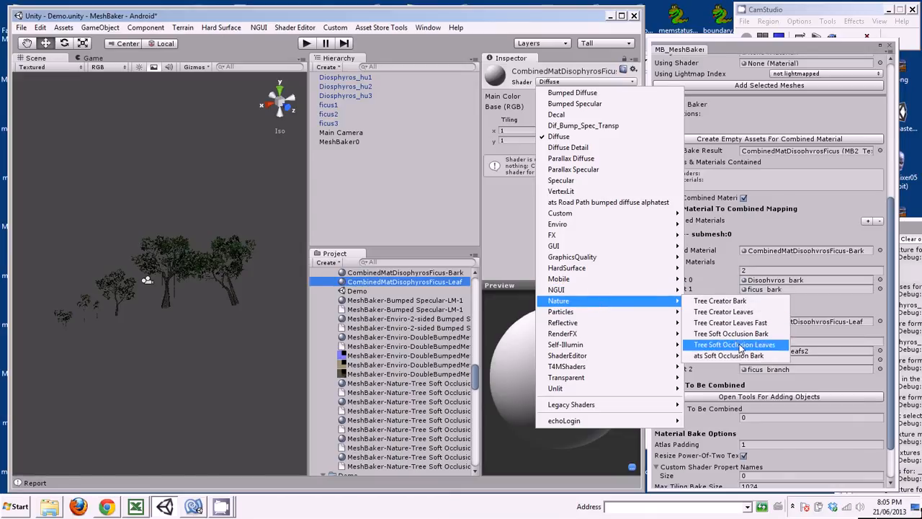
left_click(740, 346)
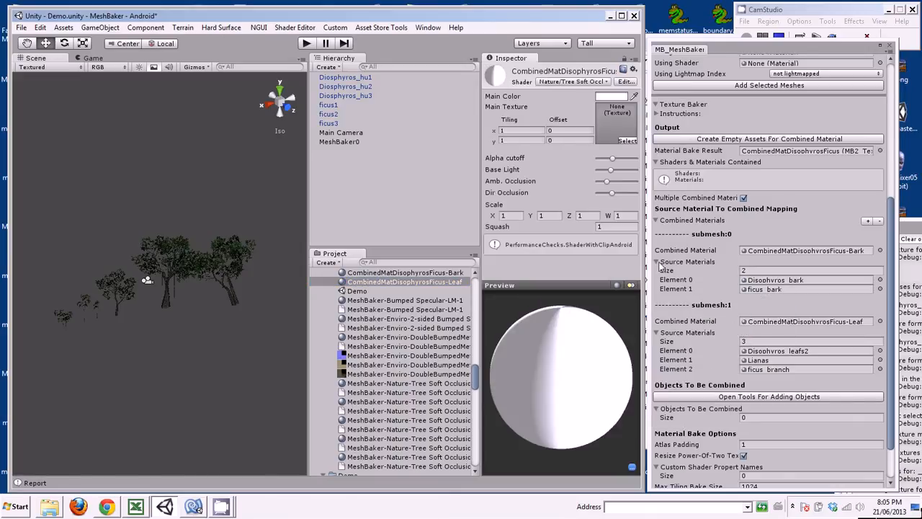
Set the size of MeshBaker0's Objects To Be Combined list to 6.
left_click(345, 142)
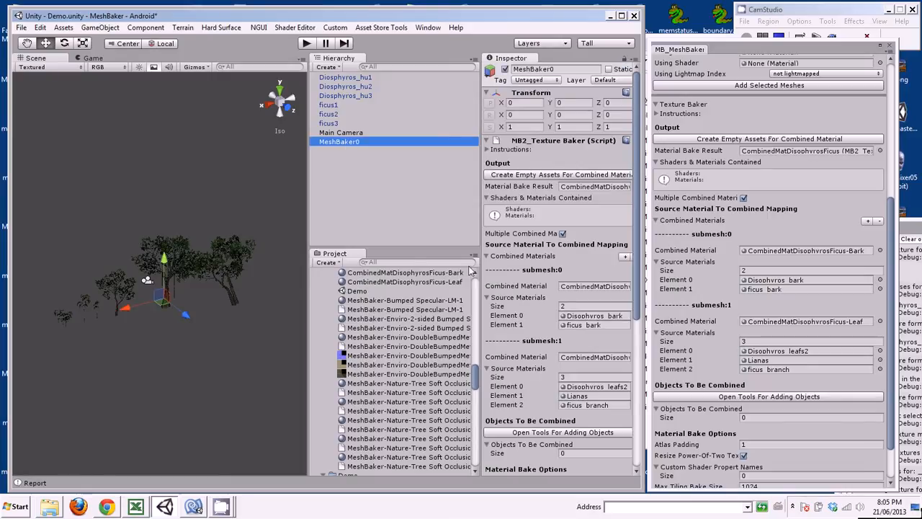
scroll(640, 325, "down", 2)
scroll(639, 330, "down", 8)
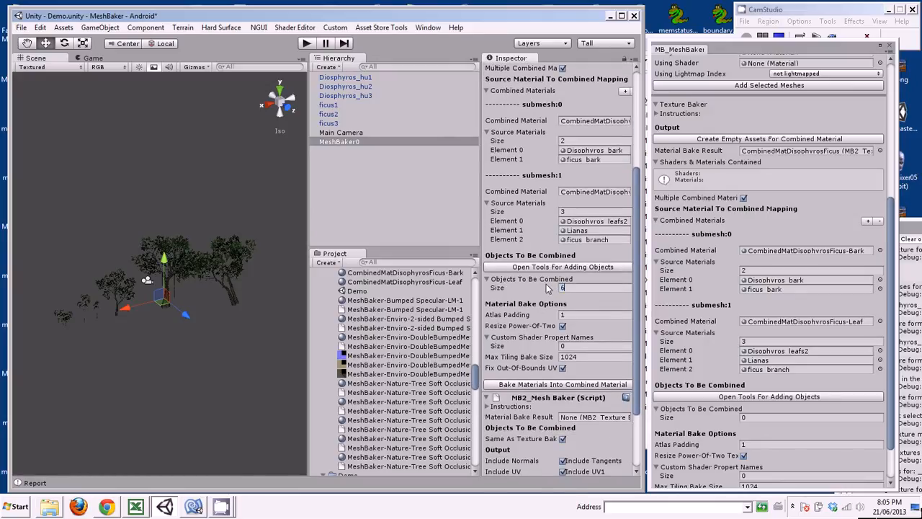
type("6")
key("Return")
Assign Diosphyros_hu1, hu2 and hu3 to Elements 0 to 2, ficus1 to Elements 3 and 4, and ficus3 to Element 5.
left_click_drag(372, 81, 586, 307)
left_click(589, 306)
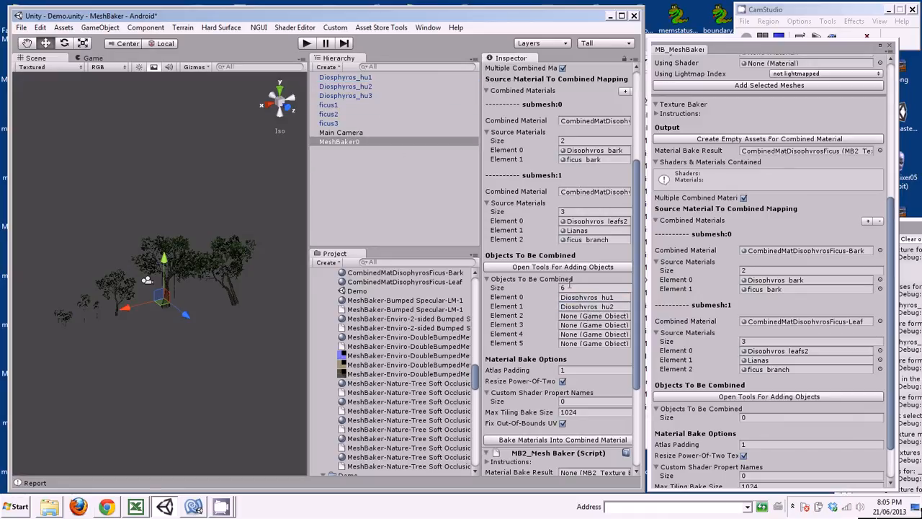
left_click_drag(365, 98, 587, 316)
left_click_drag(350, 106, 571, 335)
left_click_drag(345, 123, 586, 347)
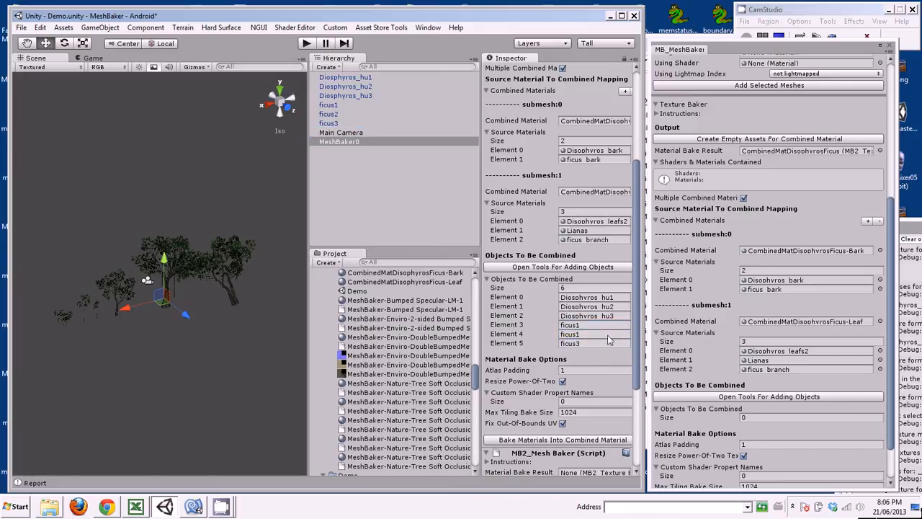
Try baking the materials, then replace Element 4 with ficus2 and bake the materials into the combined material again.
left_click_drag(637, 328, 636, 405)
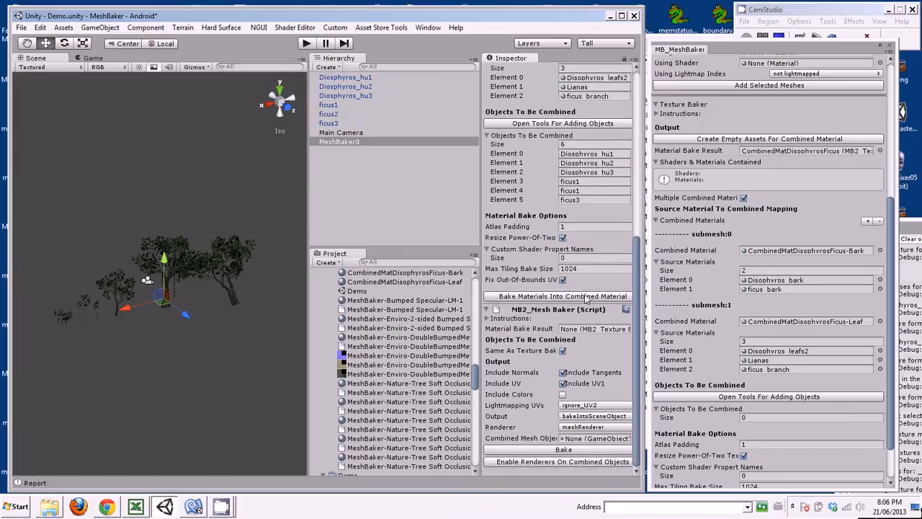
left_click(587, 297)
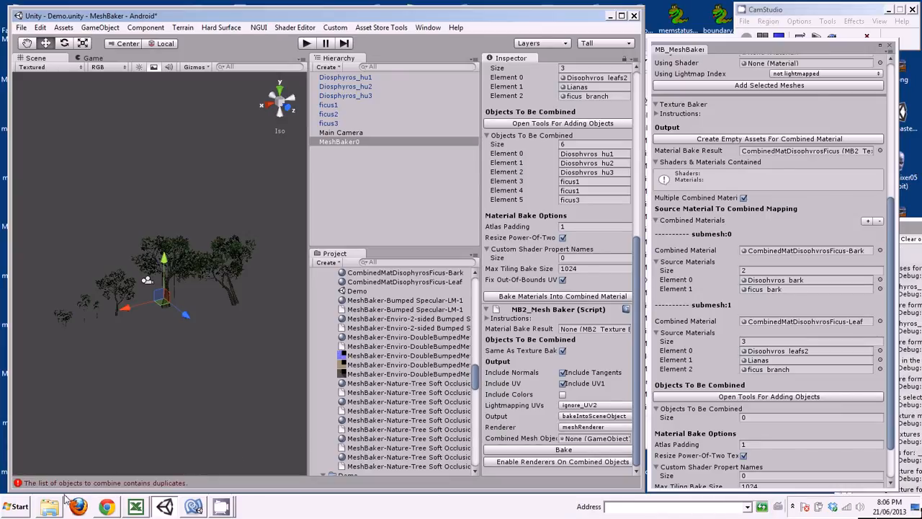
left_click(332, 116)
left_click_drag(332, 115, 580, 198)
left_click(569, 297)
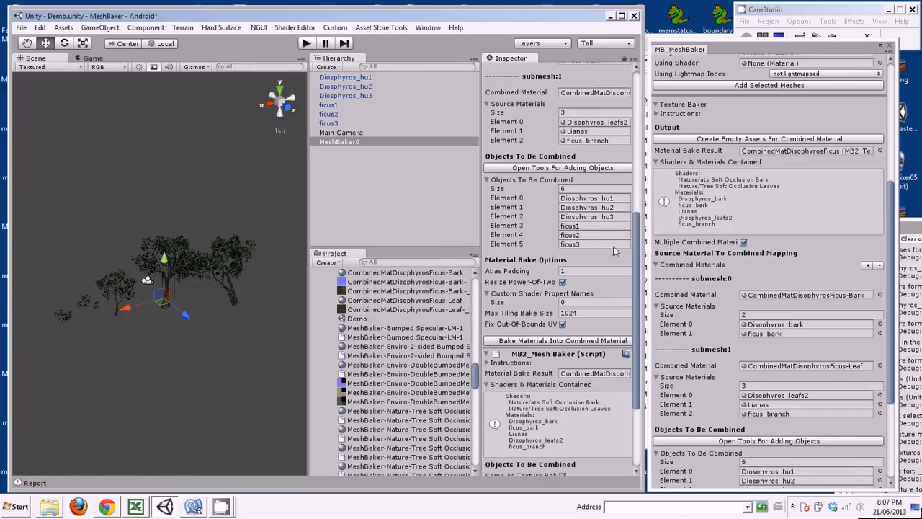
Bake the trees into a combined mesh in the scene and move it along Z to about -52, away from the originals.
left_click_drag(636, 261, 635, 395)
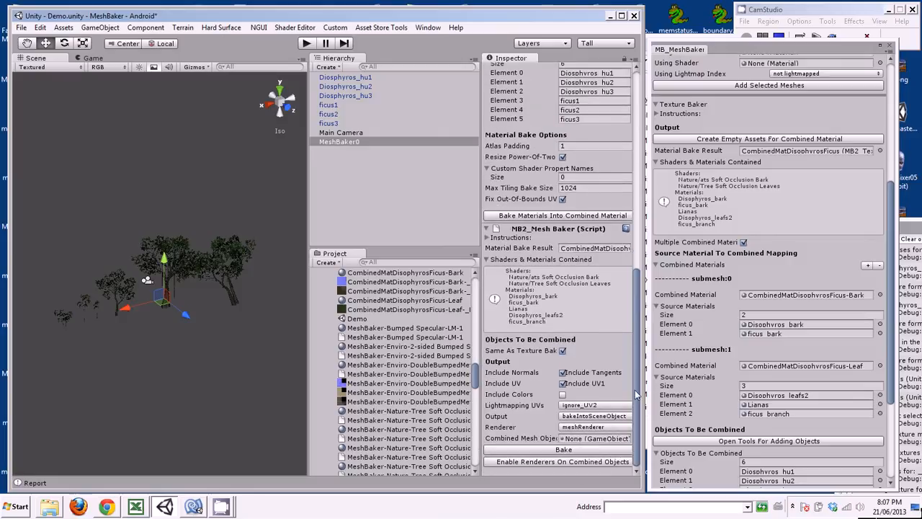
left_click(595, 451)
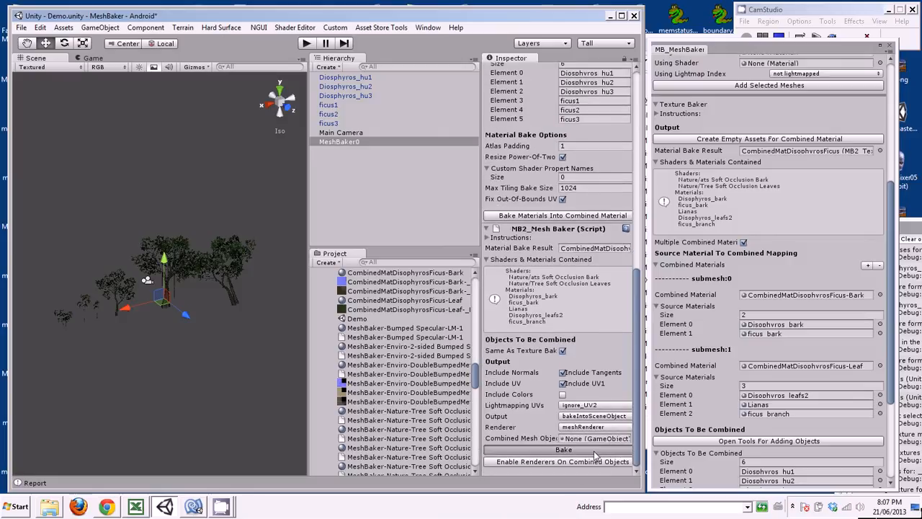
left_click(367, 77)
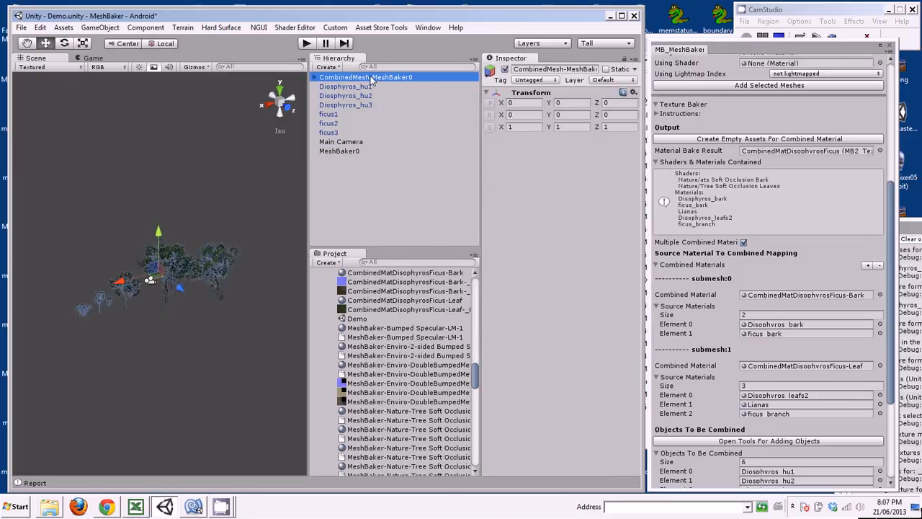
left_click_drag(184, 292, 141, 244)
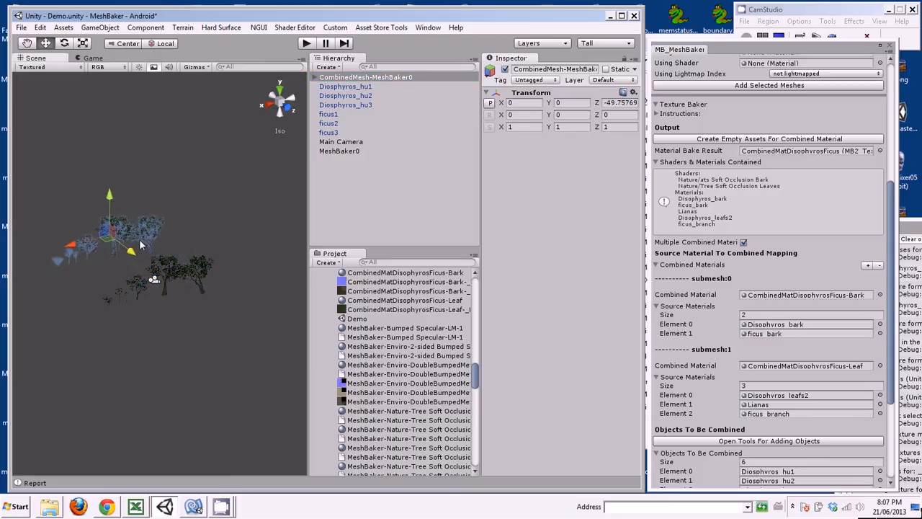
left_click(190, 237)
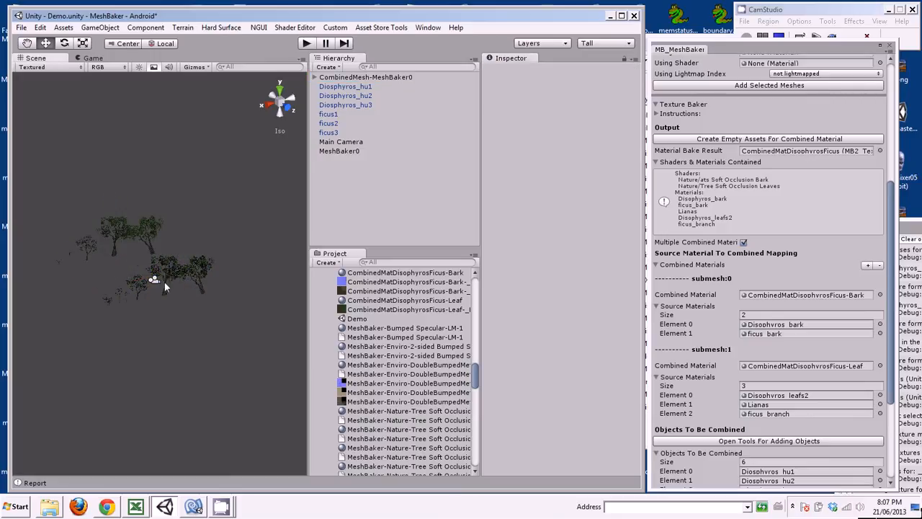
Move the combined mesh back towards the original trees, to about -30 on Z.
scroll(141, 248, "up", 5)
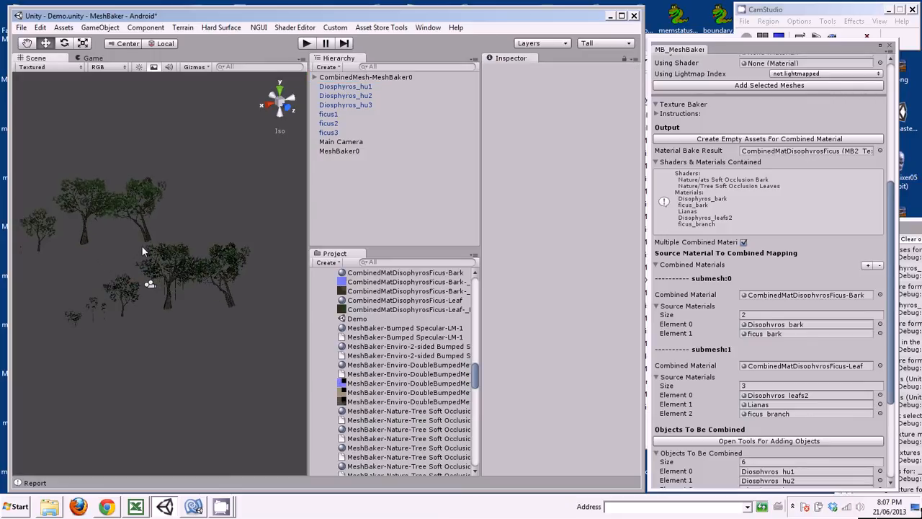
middle_click_drag(142, 247, 196, 279)
left_click(375, 77)
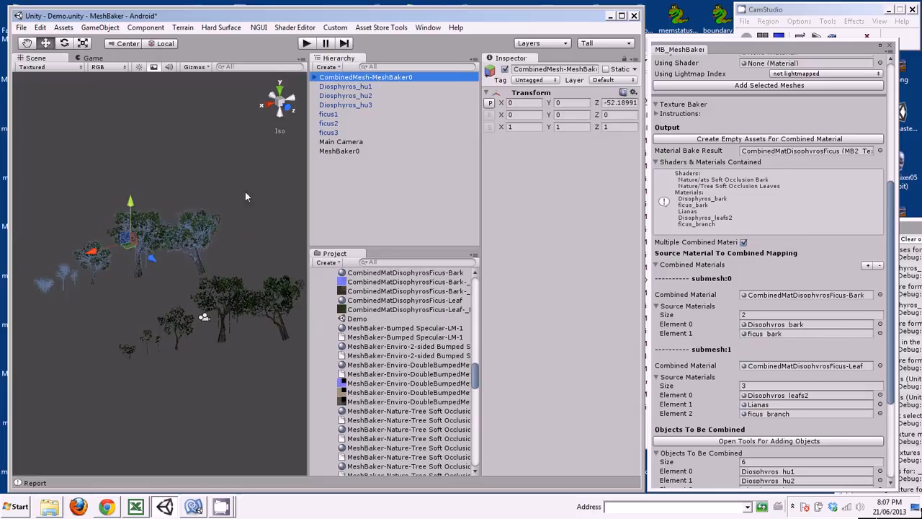
left_click_drag(156, 259, 198, 295)
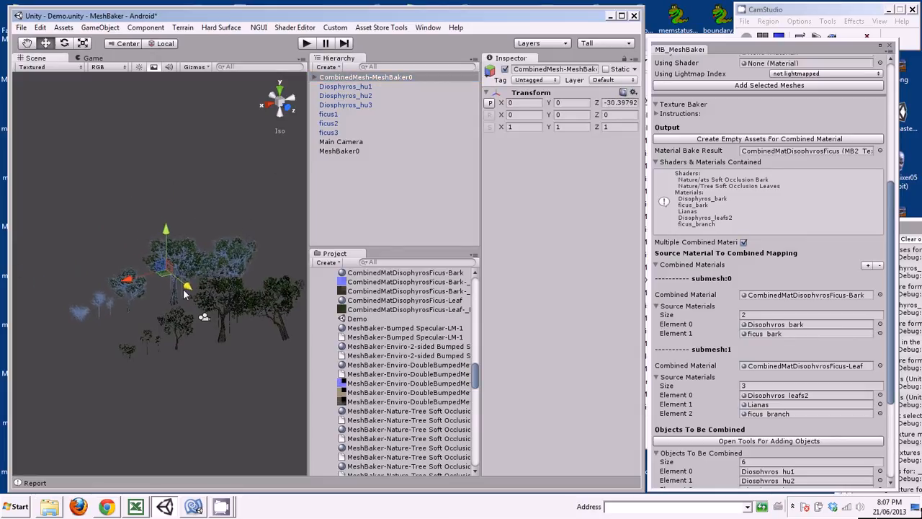
left_click(221, 201)
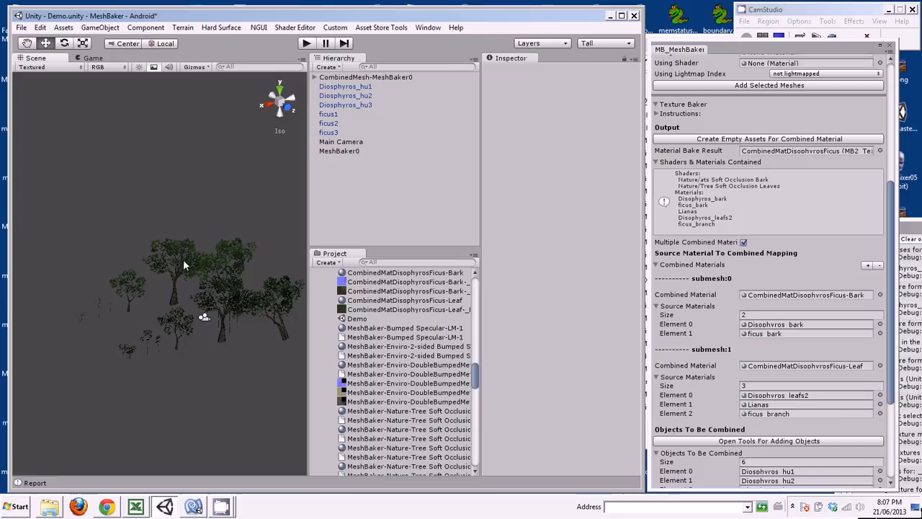
Compare the material settings of MeshBaker0-mesh with those of the original Diosphyros_hu2 tree.
left_click(316, 77)
left_click(349, 87)
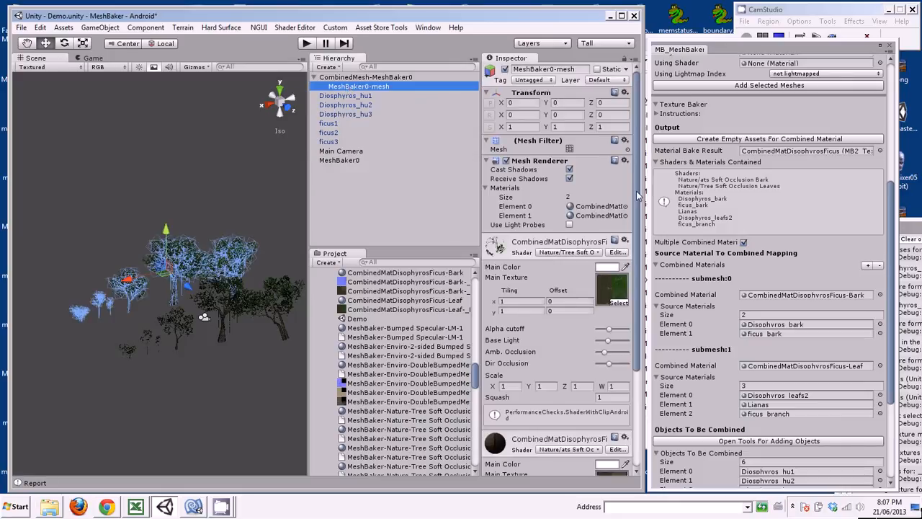
scroll(619, 191, "down", 4)
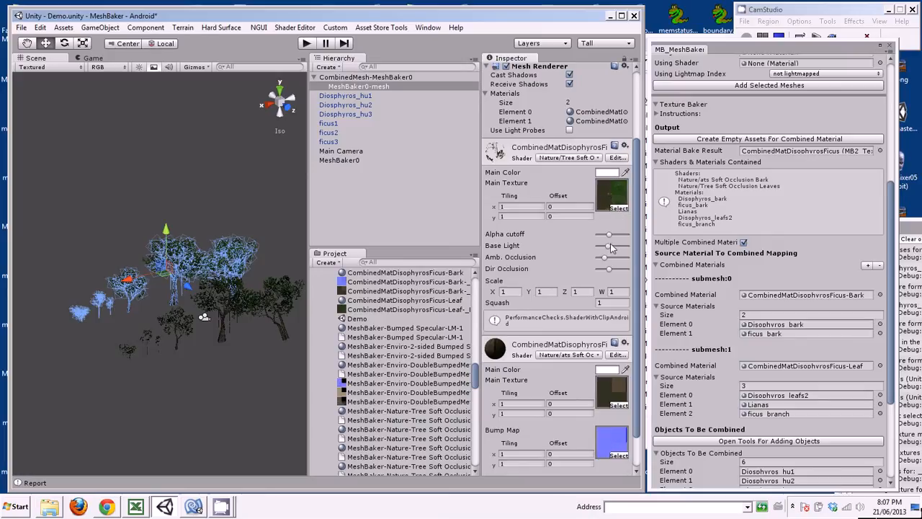
left_click(349, 107)
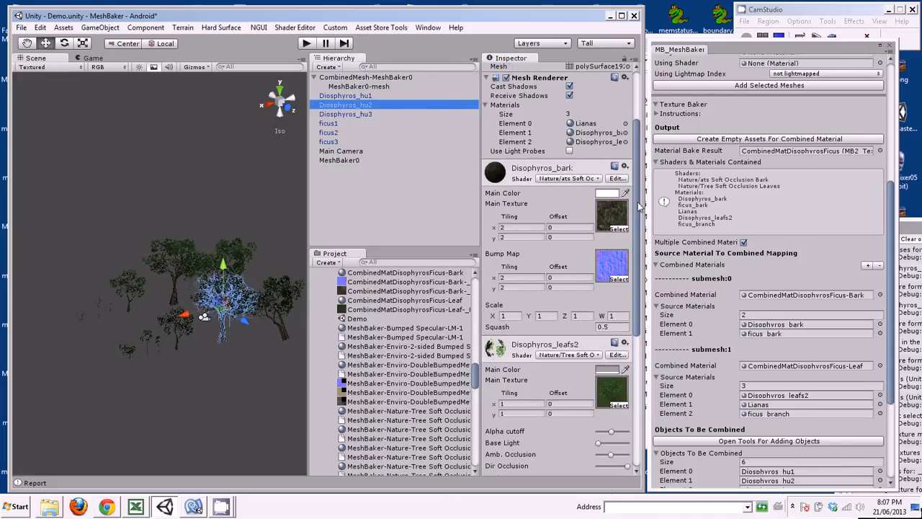
scroll(620, 202, "down", 8)
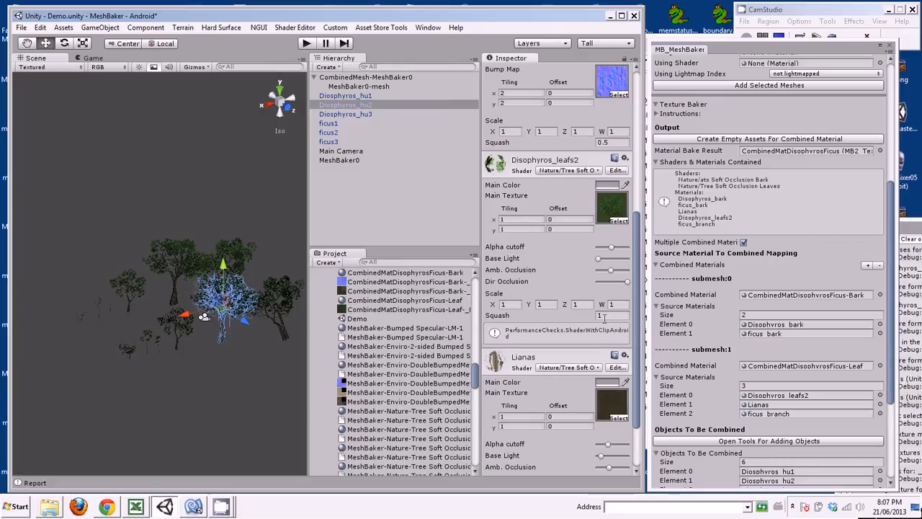
scroll(603, 316, "up", 6)
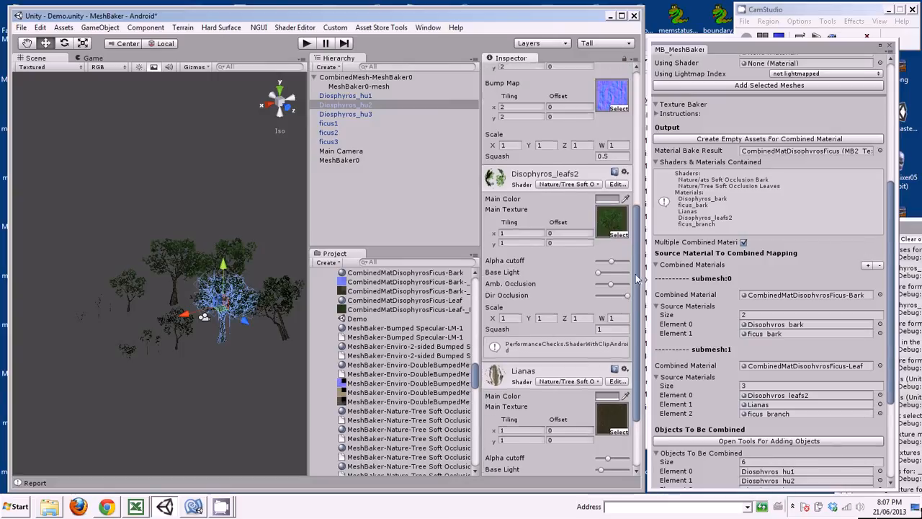
Set the Main Color of MeshBaker0-mesh's leaf material to grey (RGB 148, 148, 148) and lower its Base Light to the minimum.
left_click(395, 87)
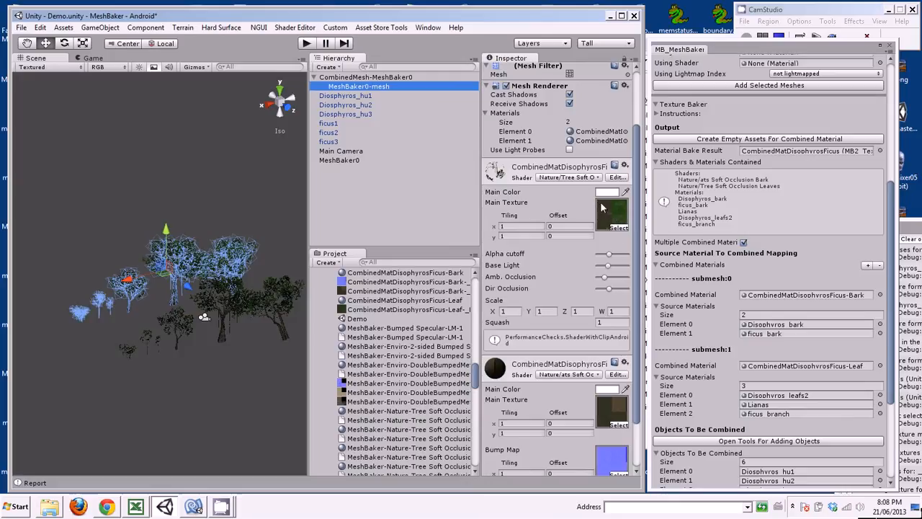
left_click(606, 192)
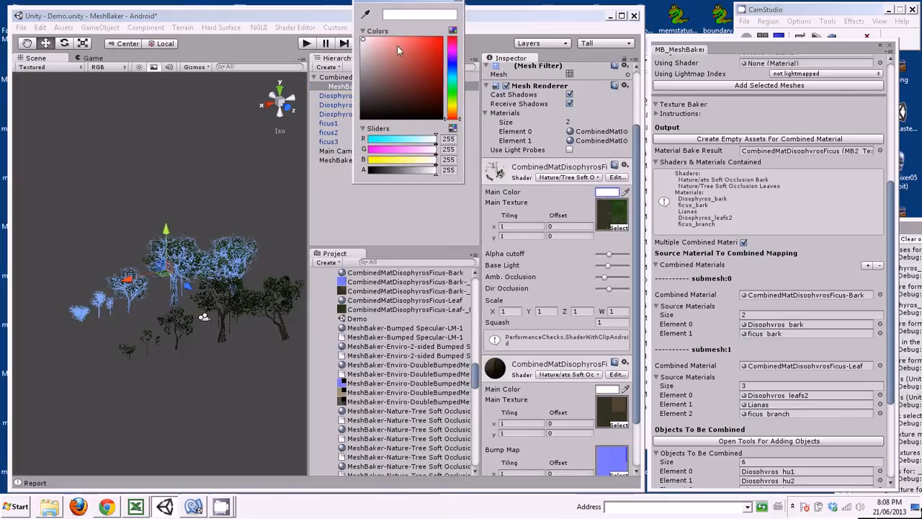
left_click_drag(364, 42, 360, 74)
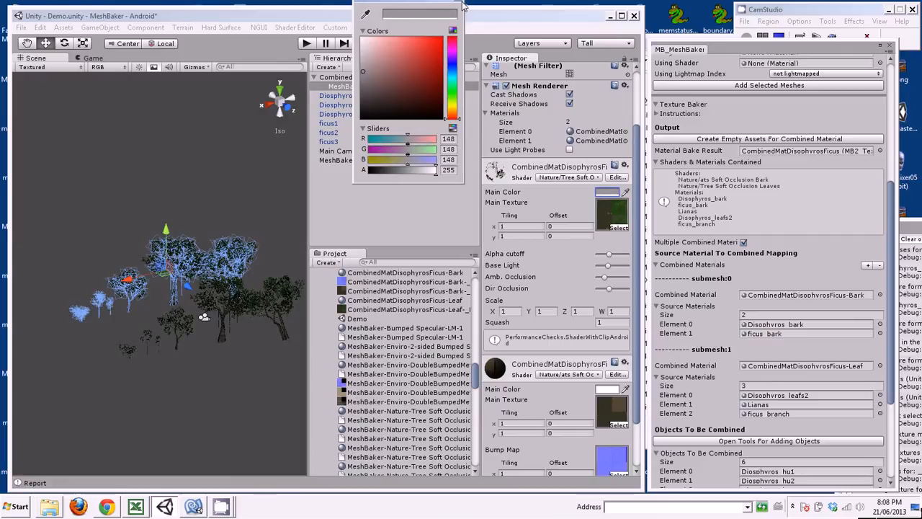
left_click(461, 6)
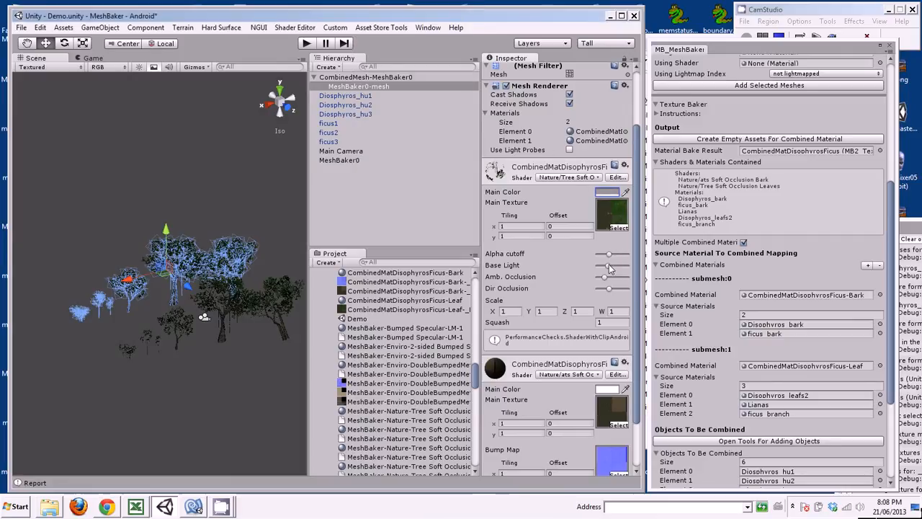
left_click_drag(604, 266, 597, 266)
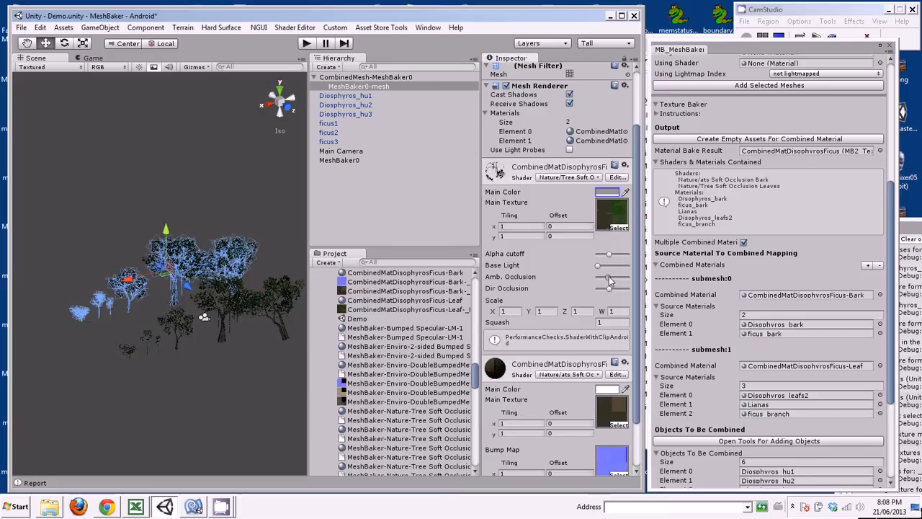
Raise the Dir Occlusion of MeshBaker0-mesh's leaf material to the maximum and check the trees in the scene.
left_click_drag(609, 289, 636, 291)
left_click(246, 170)
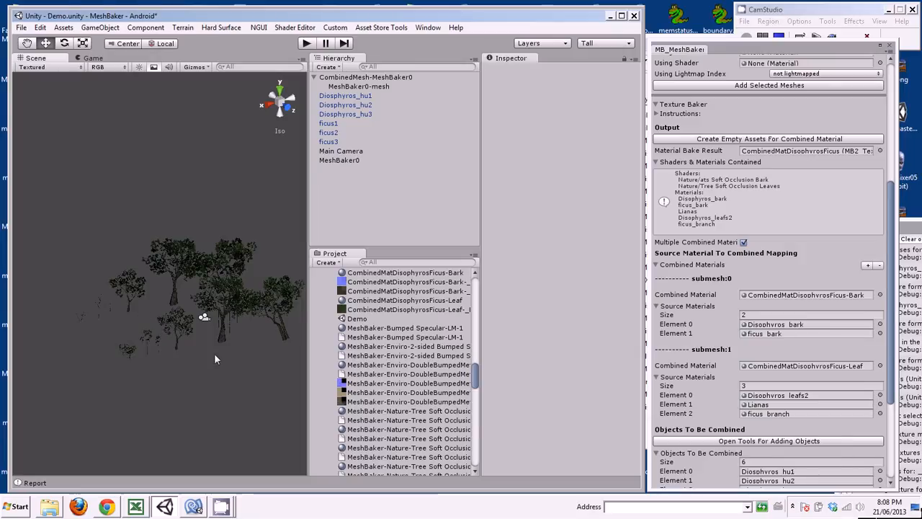
scroll(214, 353, "up", 2)
scroll(214, 354, "up", 5)
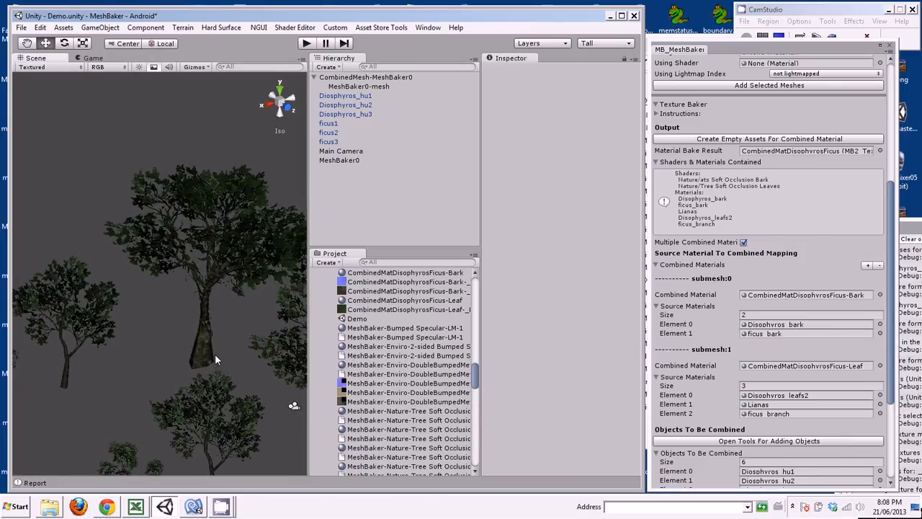
scroll(225, 339, "up", 3)
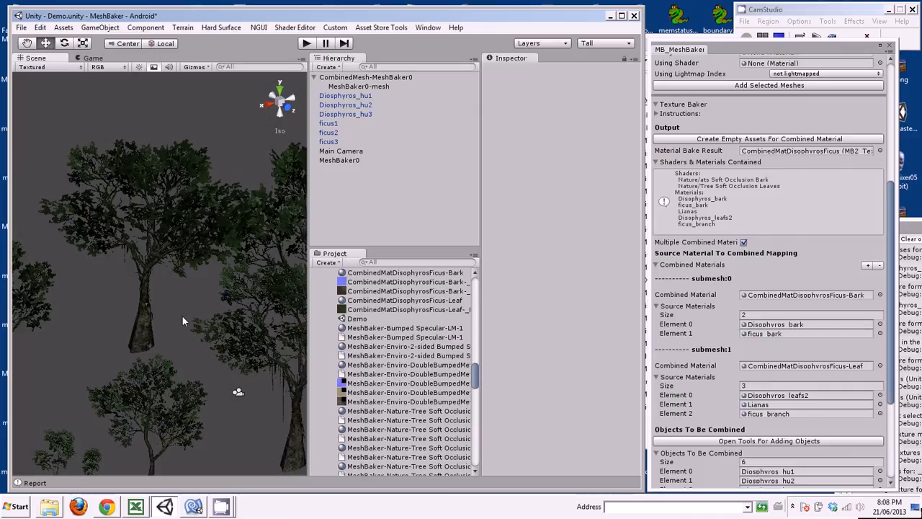
Open the bark main texture atlas of MeshBaker0-mesh in Windows Photo Viewer and move its window off the scene view.
left_click(374, 87)
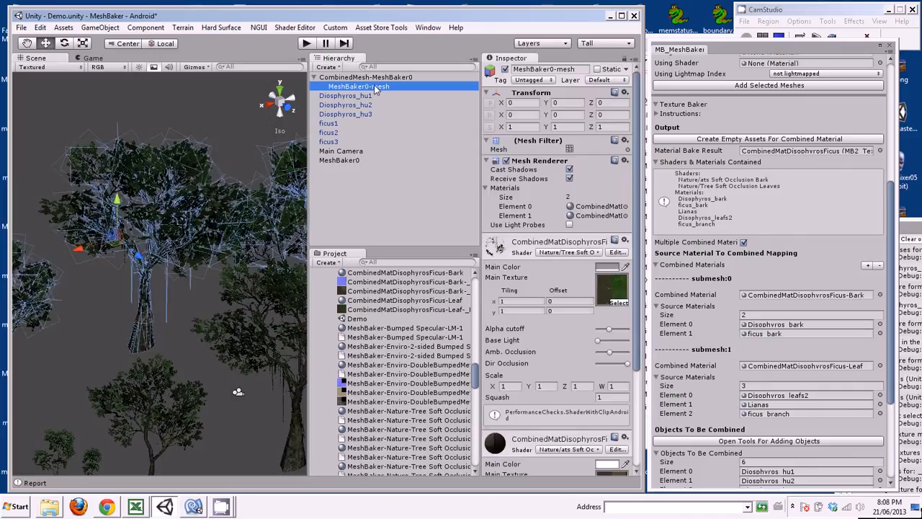
left_click_drag(640, 239, 646, 334)
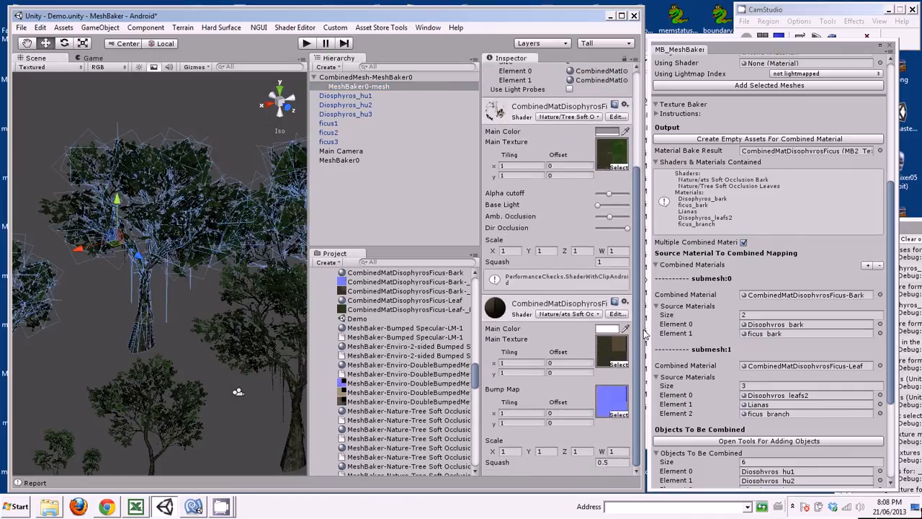
left_click(613, 354)
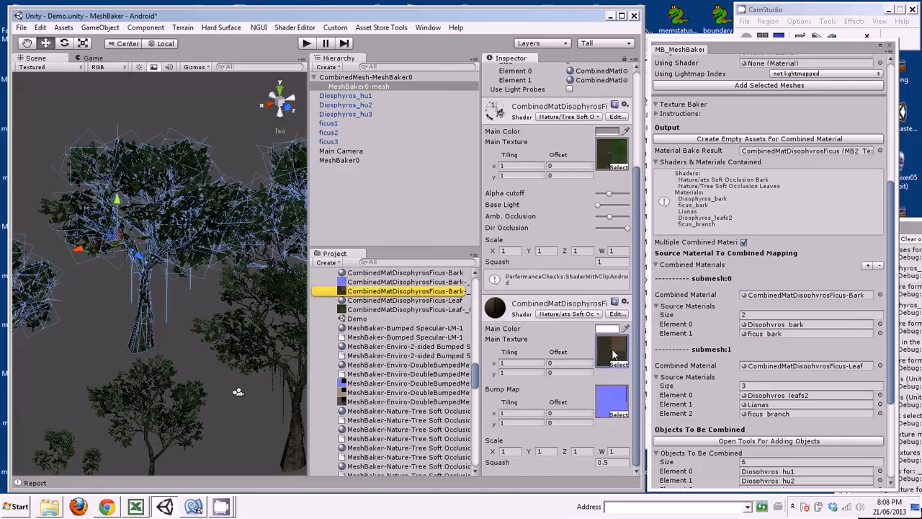
left_click(392, 293)
double_click(392, 293)
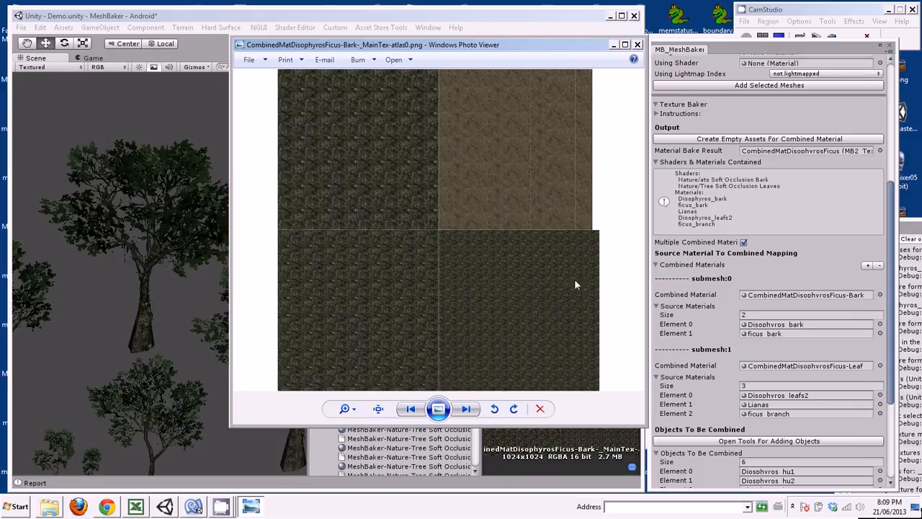
left_click_drag(456, 44, 658, 54)
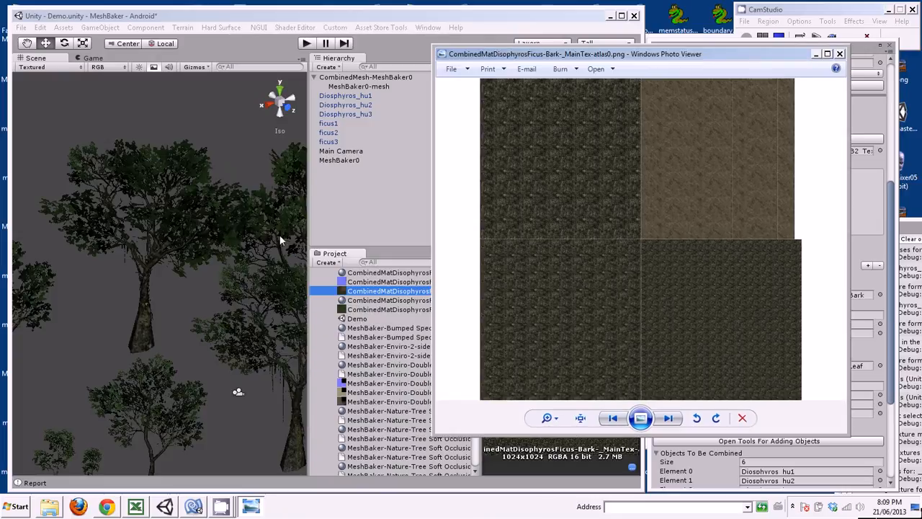
Compare the trunk bark of the large tree in the combined mesh with that of the original tree up close.
left_click(163, 326)
scroll(163, 326, "up", 5)
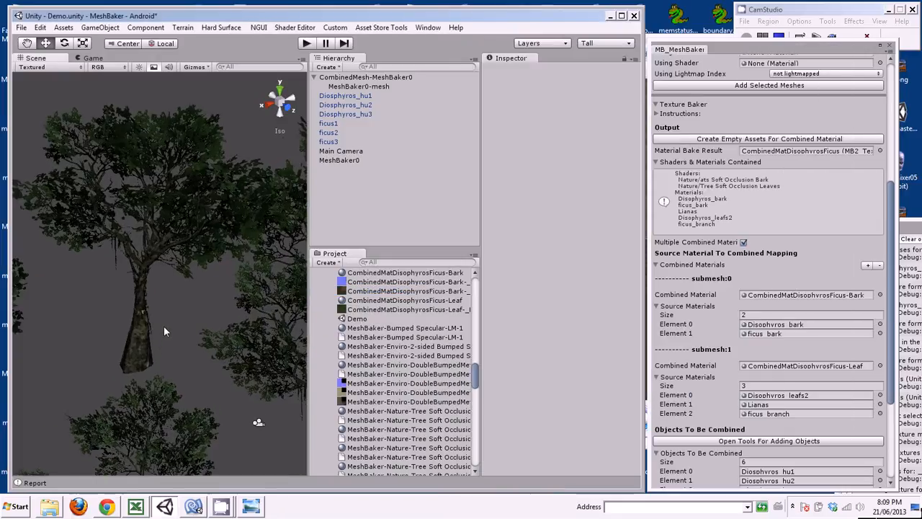
scroll(163, 326, "up", 5)
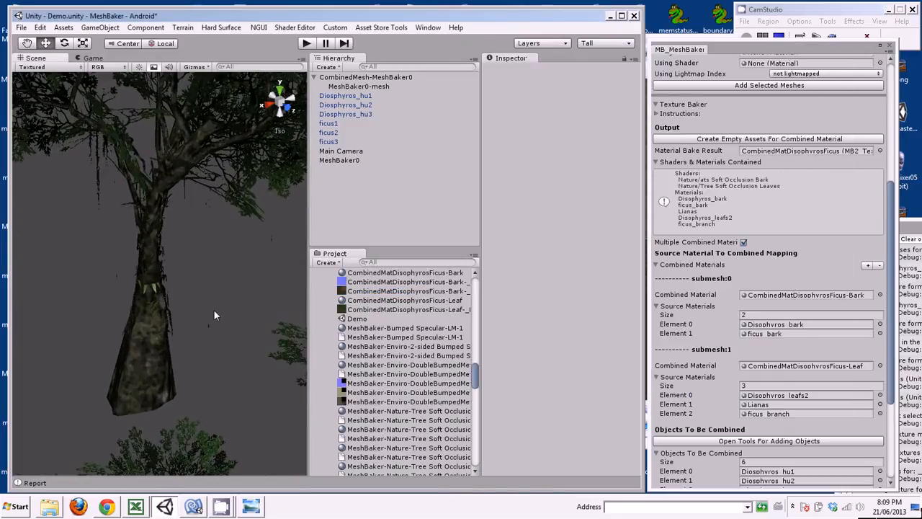
scroll(213, 315, "up", 5)
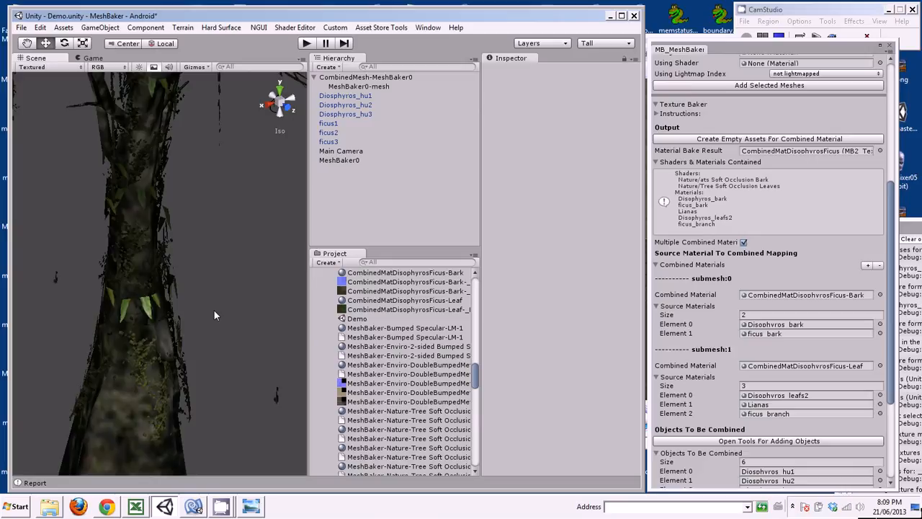
scroll(221, 401, "down", 10)
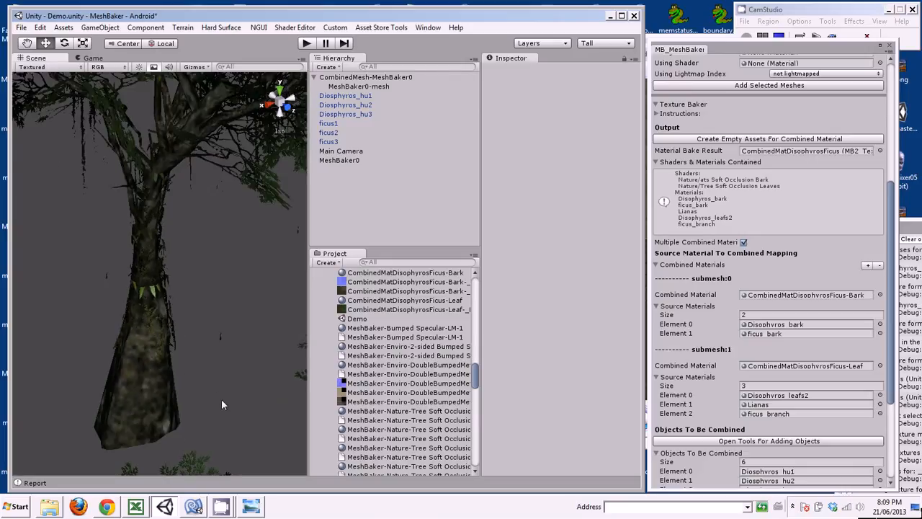
scroll(221, 398, "down", 6)
middle_click_drag(222, 400, 125, 334)
scroll(208, 343, "up", 6)
middle_click_drag(208, 344, 186, 308)
scroll(187, 313, "up", 8)
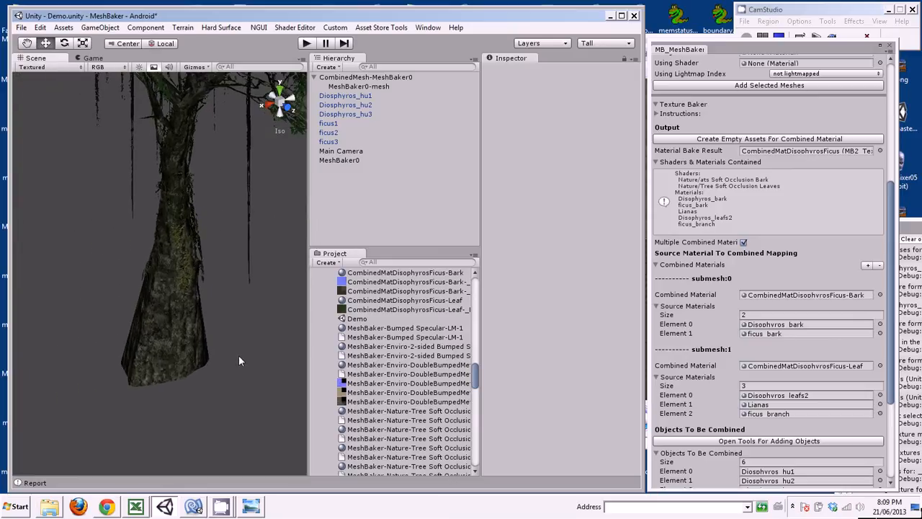
scroll(239, 354, "down", 6)
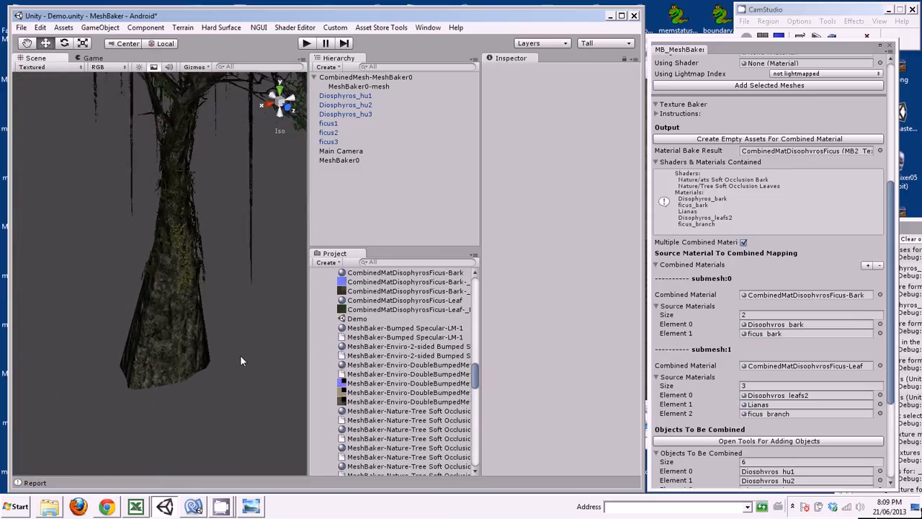
scroll(240, 354, "down", 8)
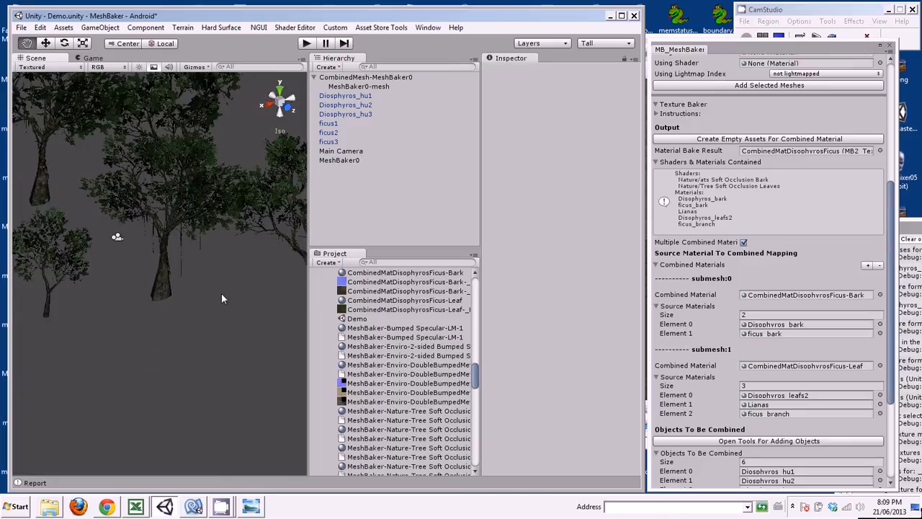
Examine the combined and original trees side by side from farther away.
middle_click_drag(221, 293, 242, 392)
scroll(242, 392, "down", 3)
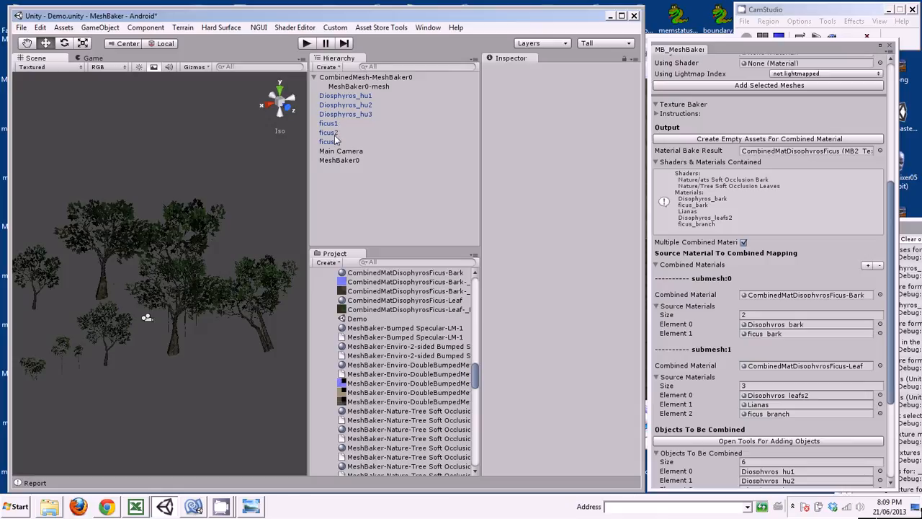
middle_click_drag(163, 421, 211, 423)
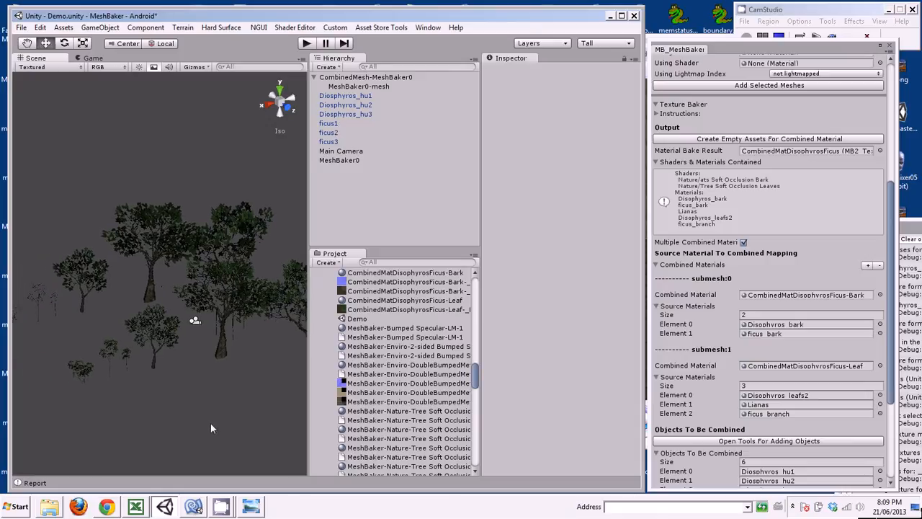
scroll(211, 424, "up", 5)
scroll(210, 427, "up", 3)
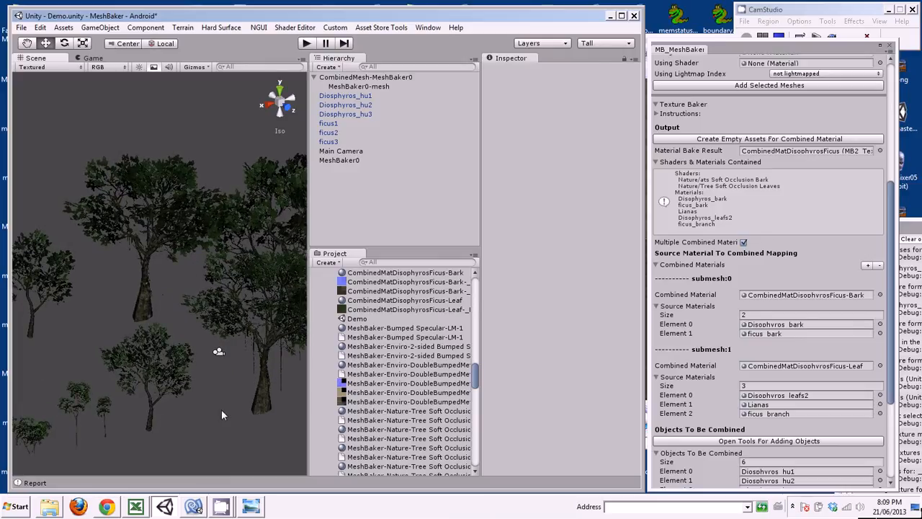
scroll(222, 414, "down", 5)
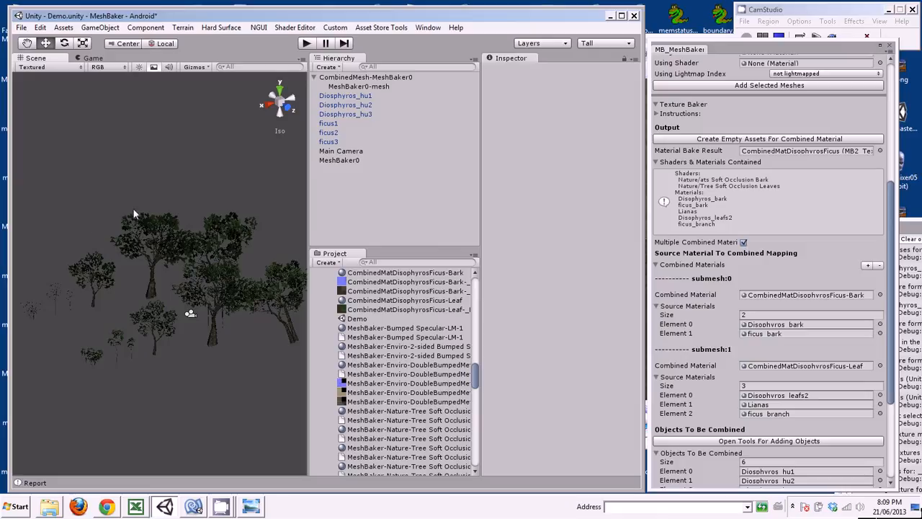
middle_click_drag(148, 182, 145, 177)
scroll(148, 180, "down", 2)
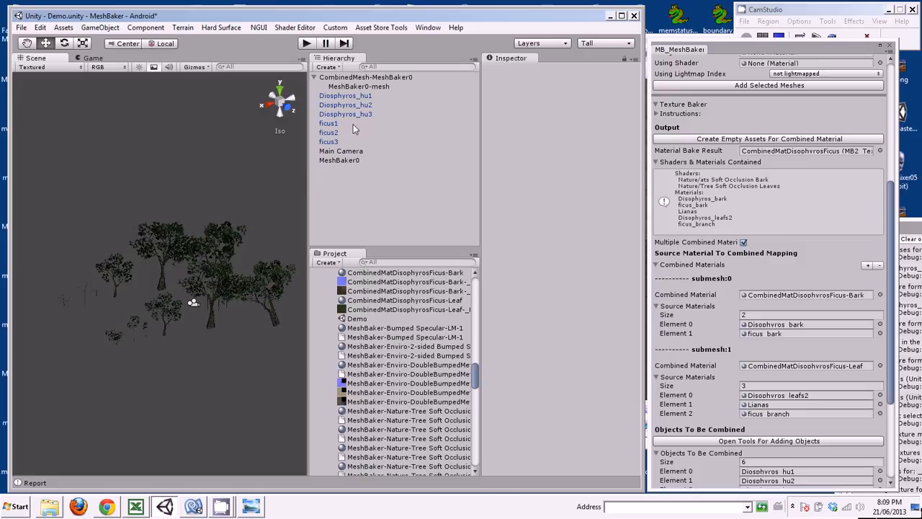
Save the Demo scene and open the Demo1 scene from the Demo 1 folder.
left_click(22, 28)
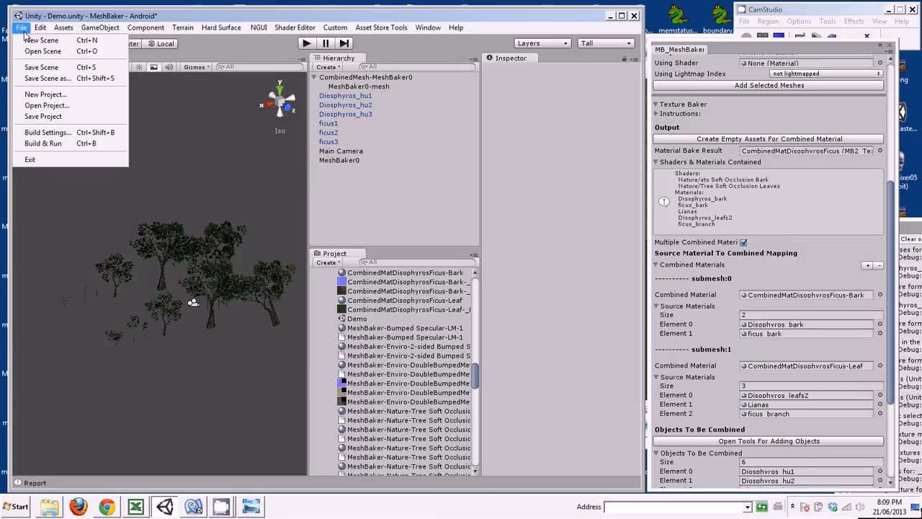
left_click(42, 67)
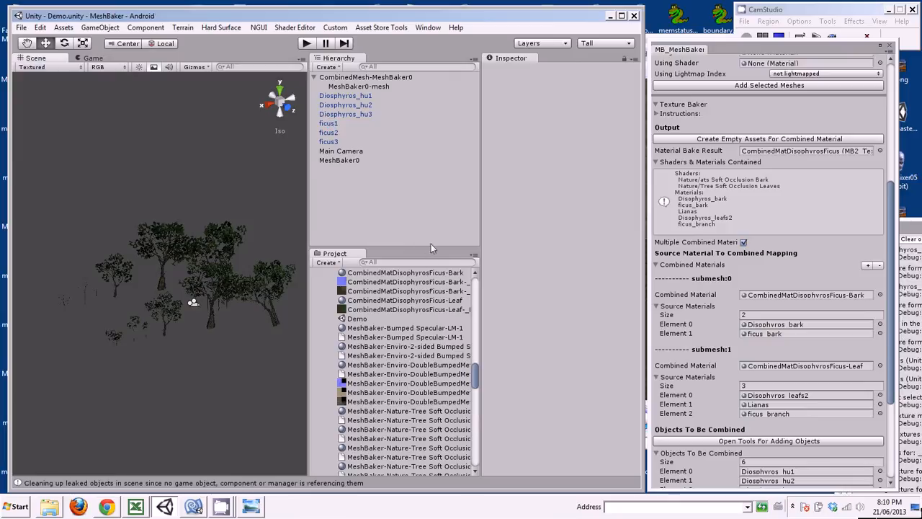
mouse_move(477, 370)
left_mouse_down()
mouse_move(478, 415)
mouse_move(481, 381)
left_mouse_up()
left_click(379, 419)
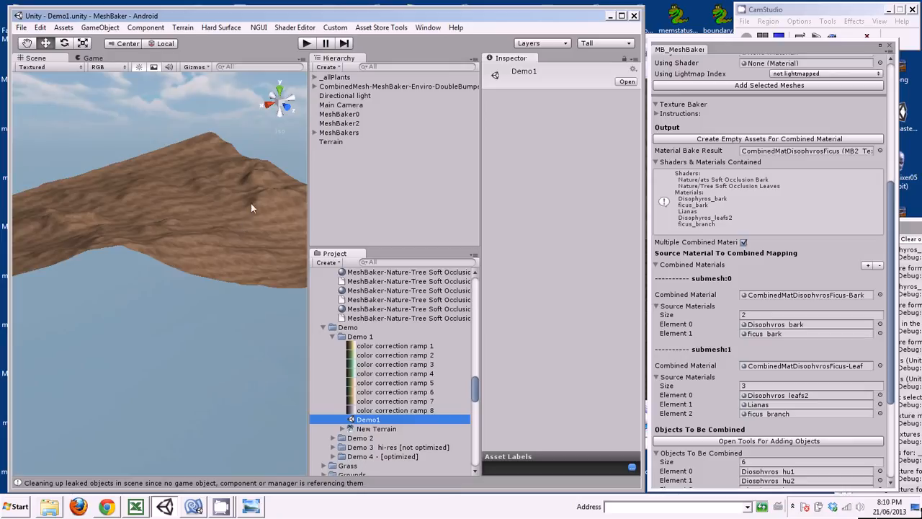
left_click(142, 126)
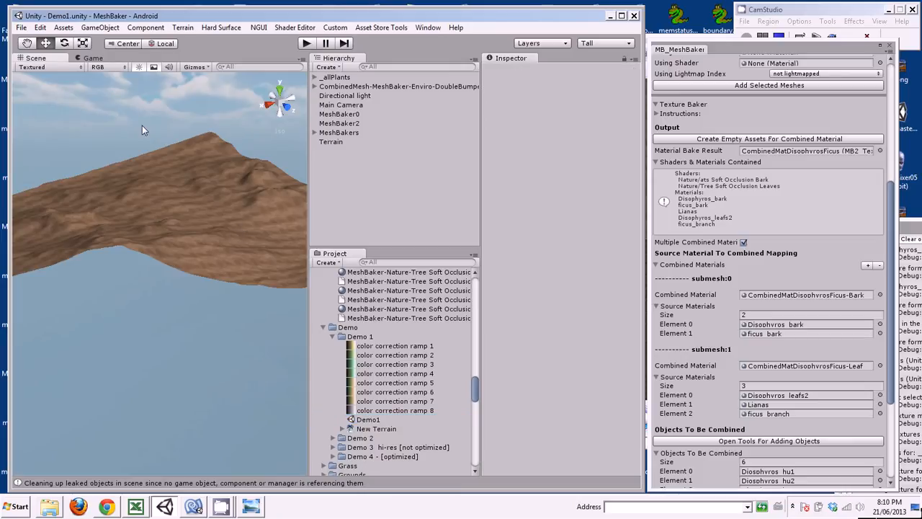
Delete the existing MeshBaker2 object from the Demo1 scene.
left_click(350, 125)
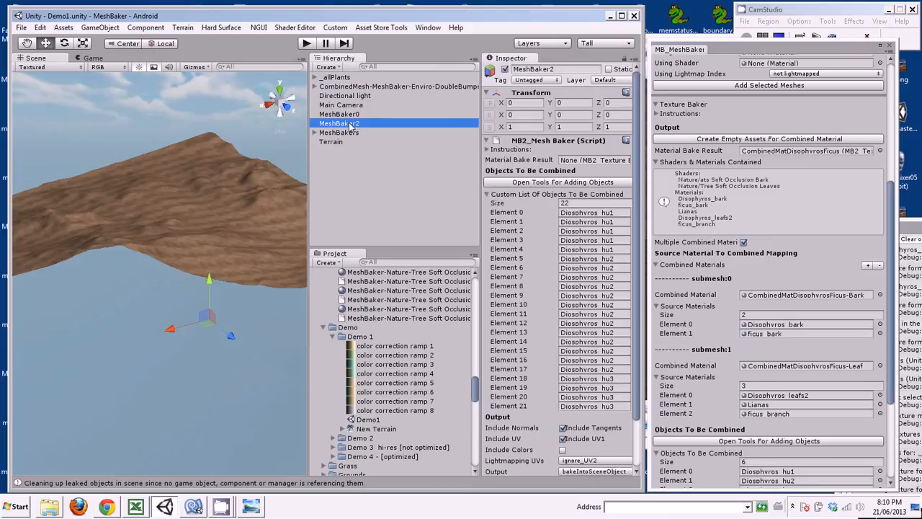
right_click(350, 125)
left_click(372, 185)
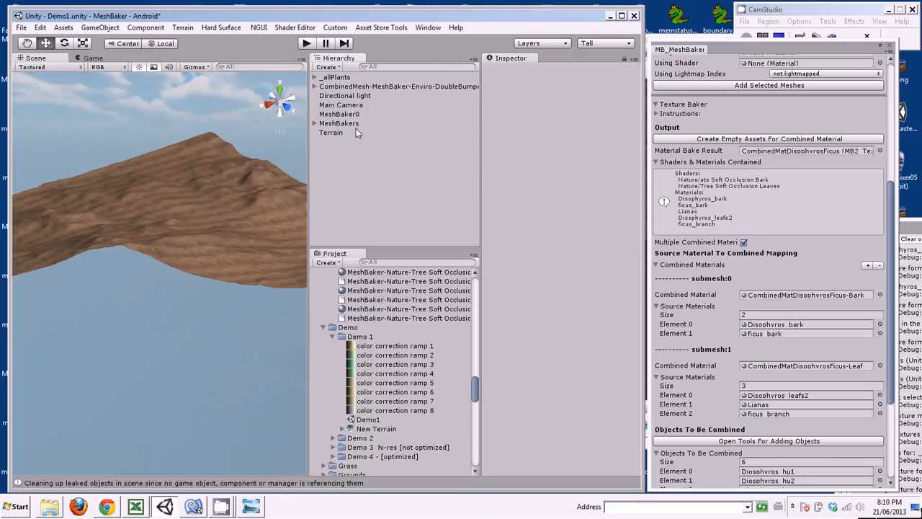
Create a new Mesh And Material Baker object in the Demo1 scene.
left_click(99, 29)
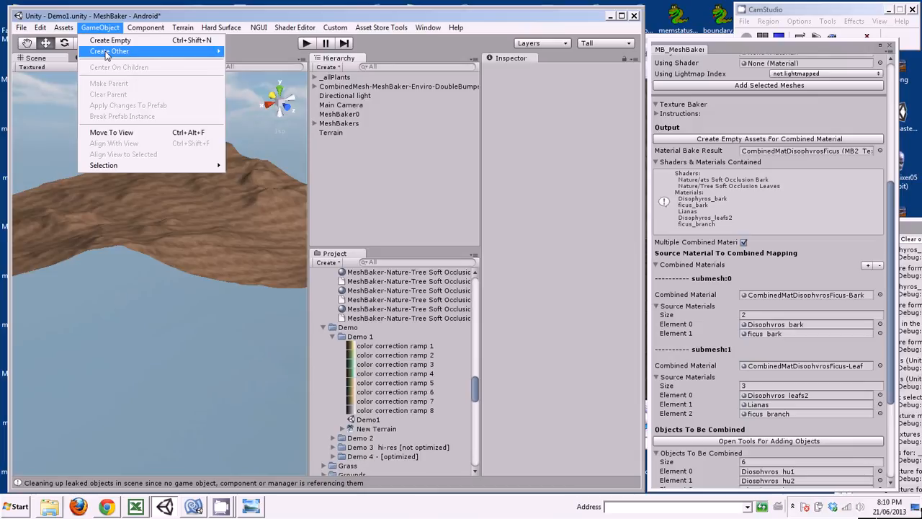
mouse_move(108, 53)
mouse_move(272, 288)
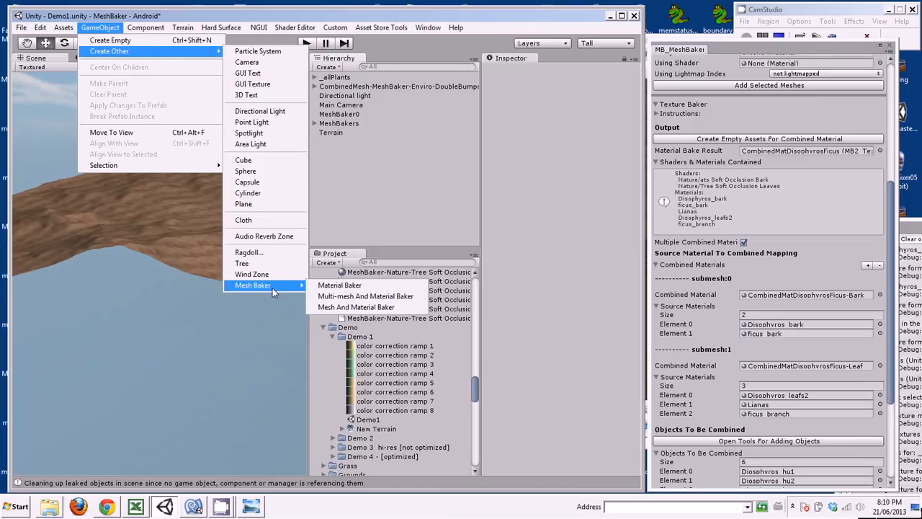
left_click(348, 309)
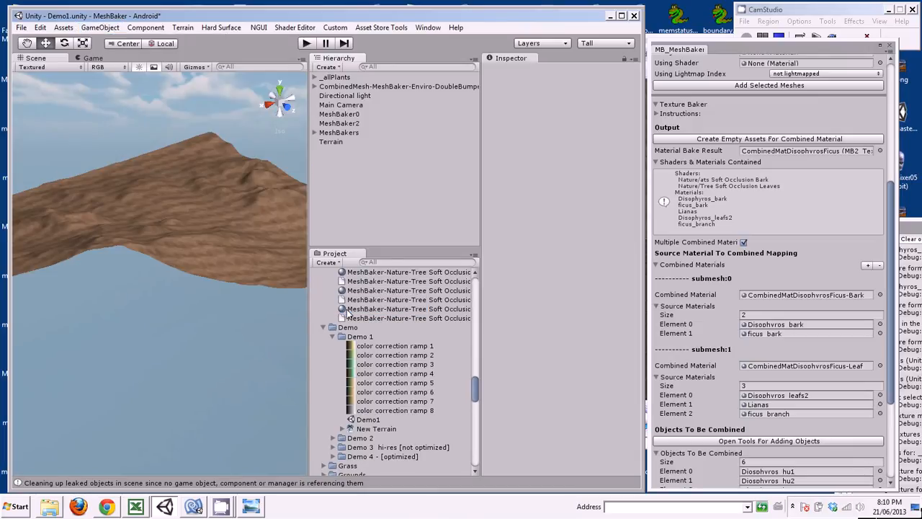
Remove the MB2_Texture Baker component from MeshBaker2 and set its Material Bake Result to CombinedMatDisophyrosFicus.
left_click(350, 125)
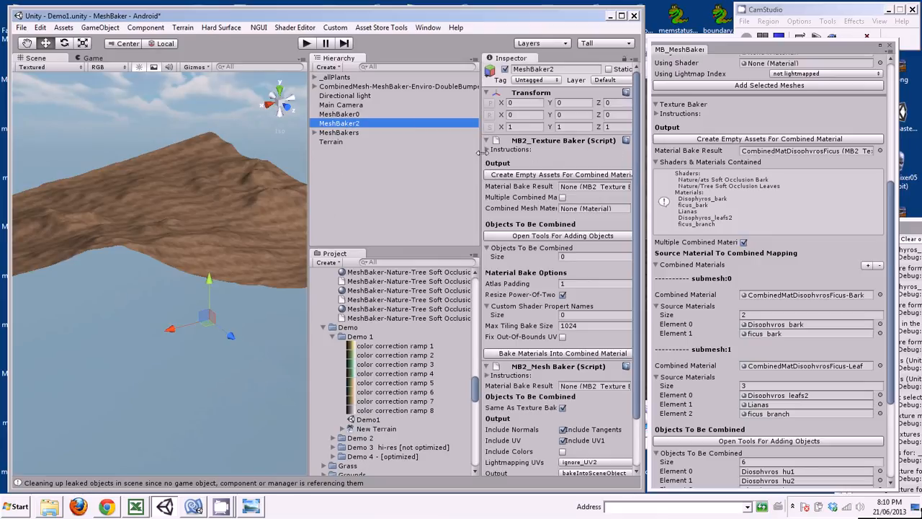
left_click_drag(480, 154, 426, 154)
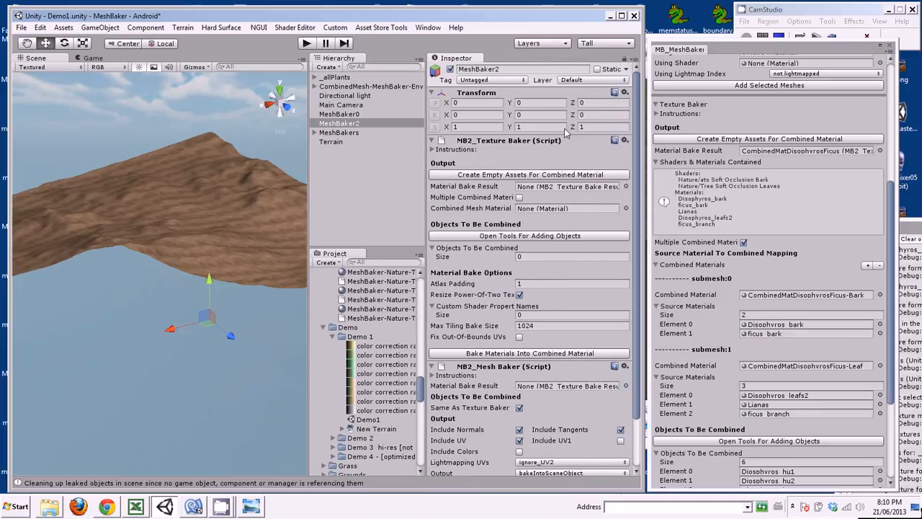
left_click(624, 140)
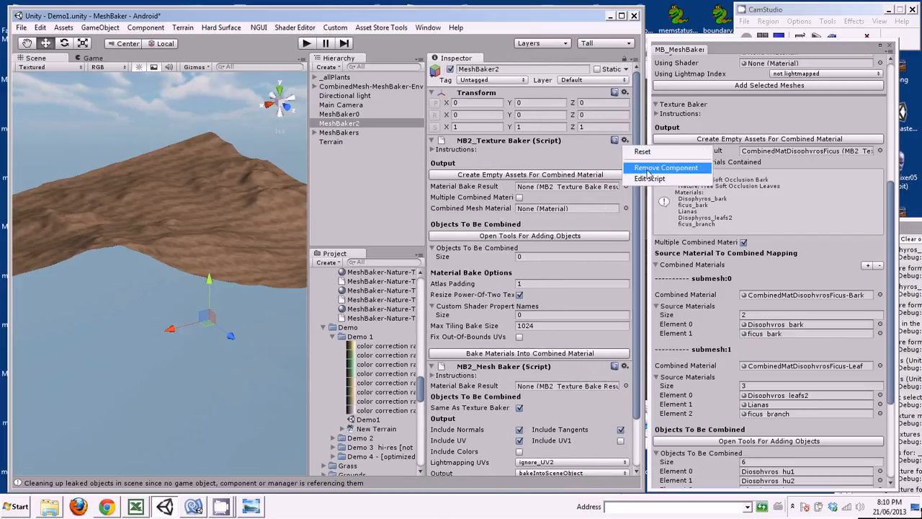
left_click(648, 169)
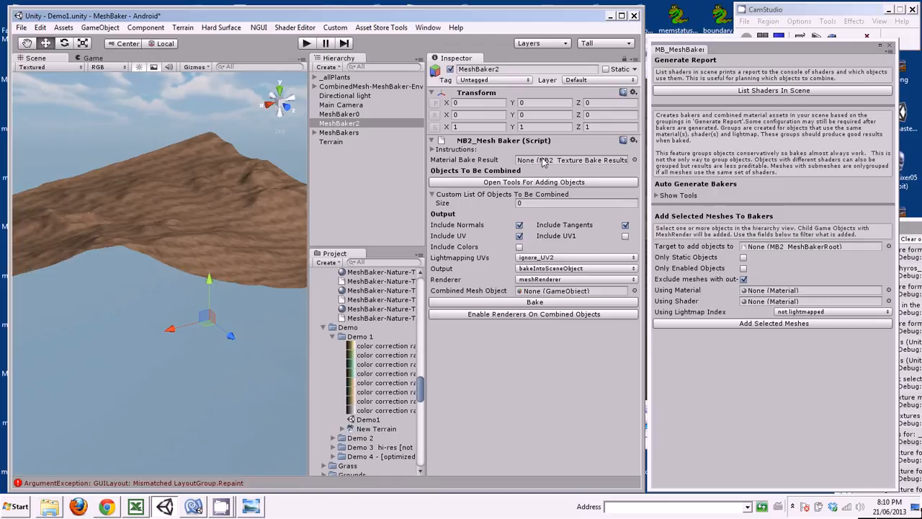
left_click_drag(421, 386, 422, 374)
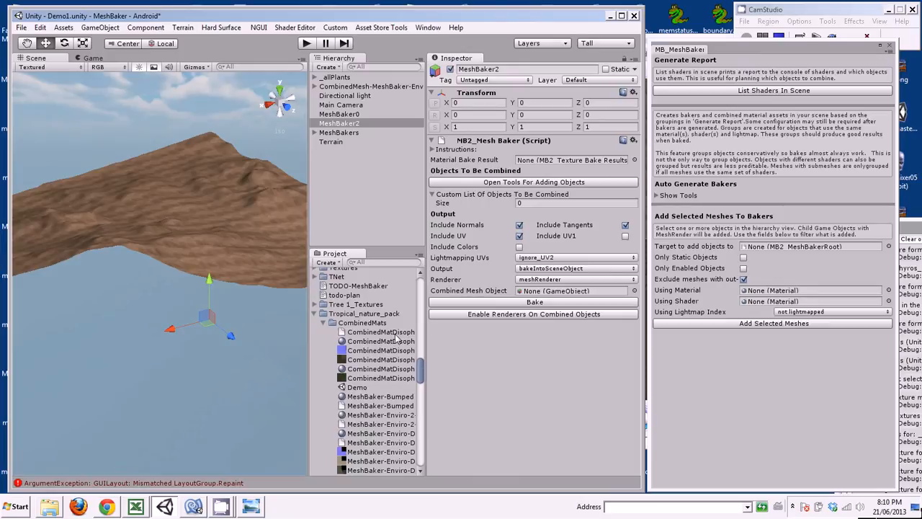
left_click_drag(389, 336, 580, 164)
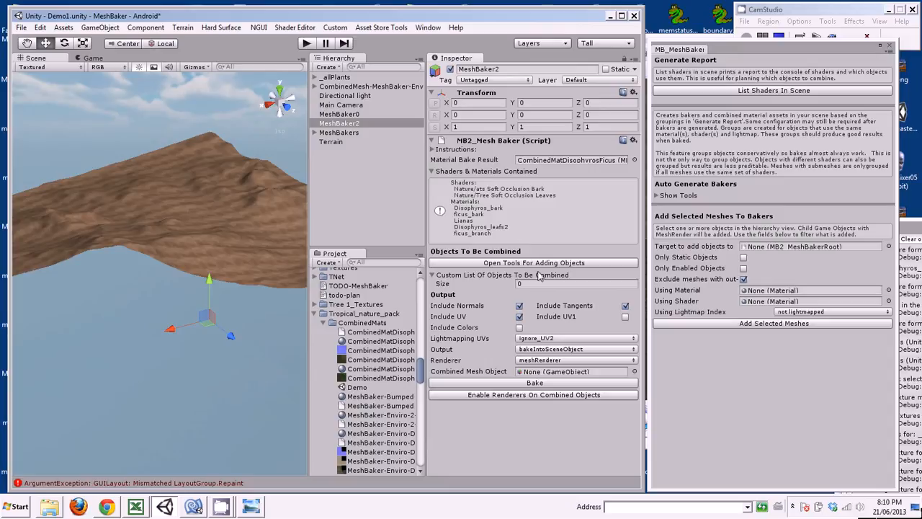
Set the size of MeshBaker2's custom list of objects to be combined to 30, and reduce it to 1.
left_click(519, 285)
type("30")
key("Return")
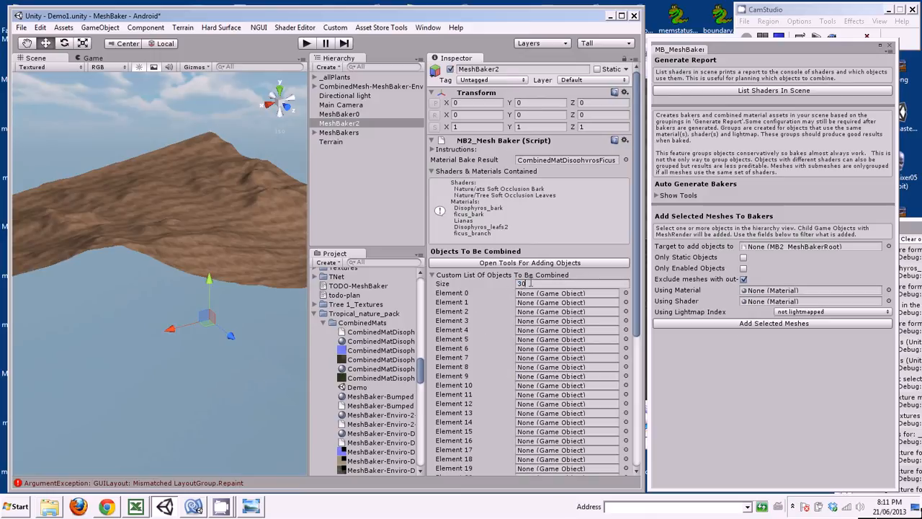
left_click(519, 283)
type("1")
key("Return")
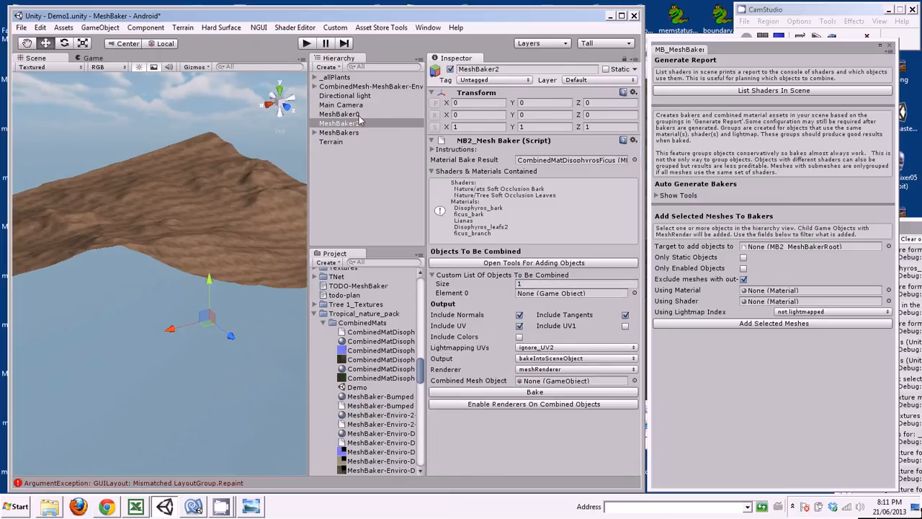
Locate the ficus_branch material asset in the project through a ficus1 tree in the Ficus group under _allPlants.
left_click(315, 77)
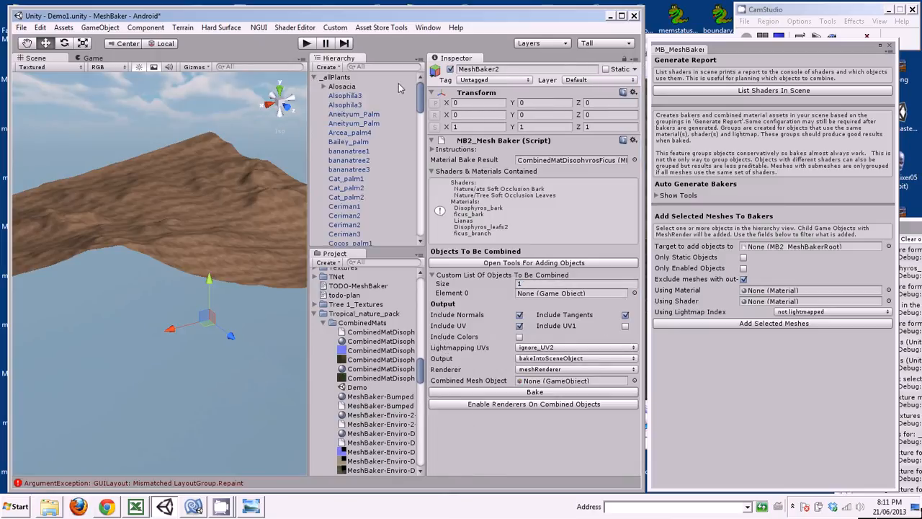
left_click_drag(420, 97, 421, 124)
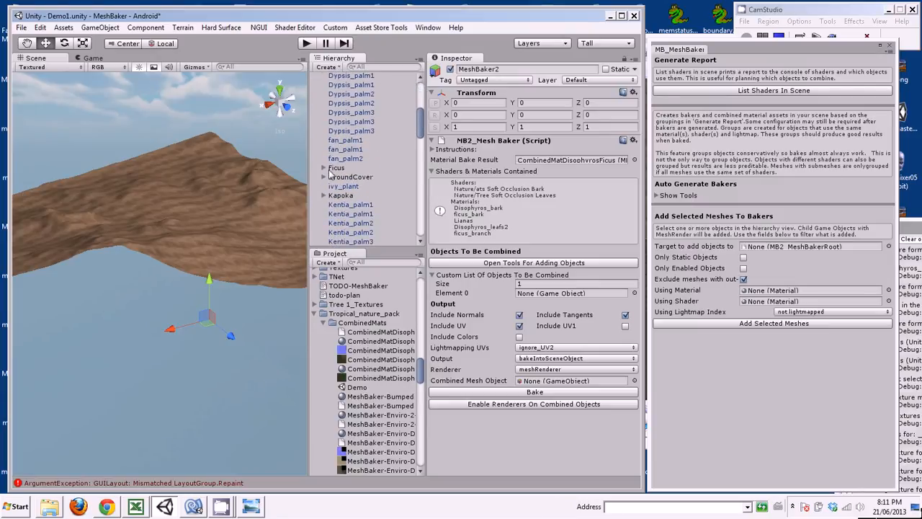
left_click(325, 167)
left_click(346, 186)
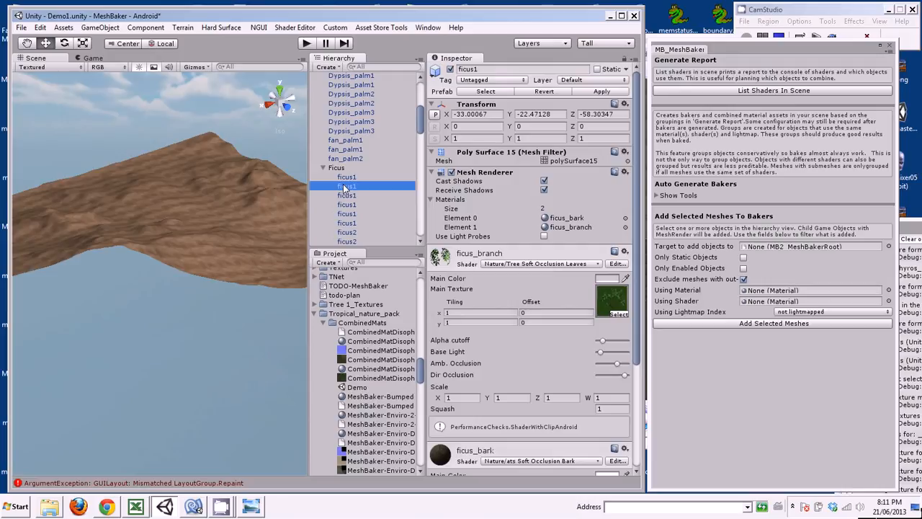
left_click(566, 227)
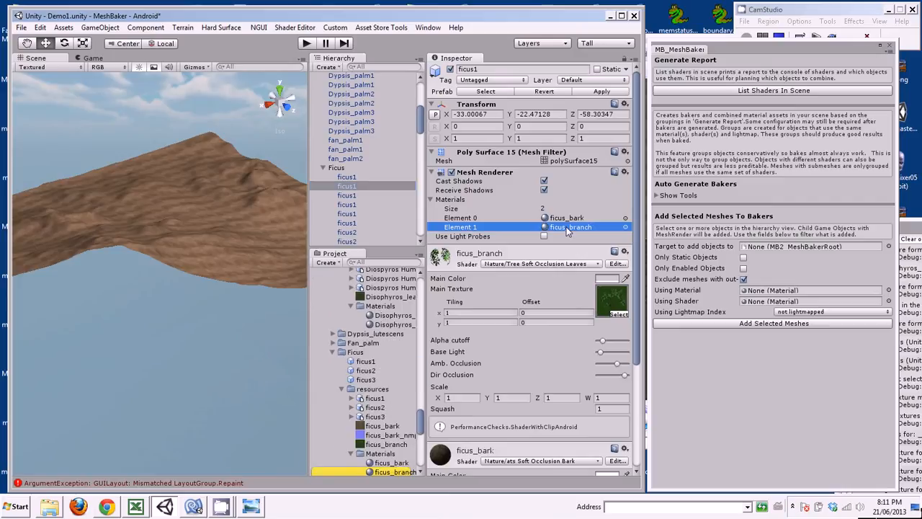
scroll(417, 419, "down", 5)
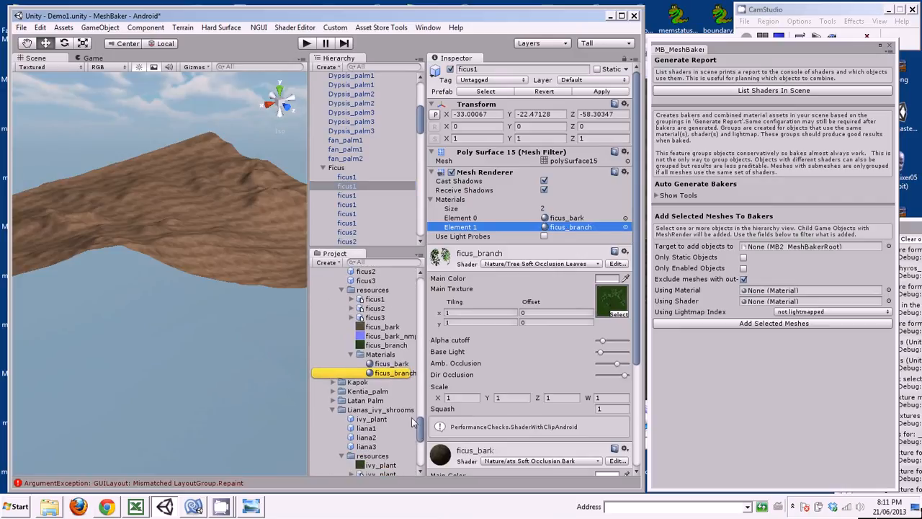
Assign ficus_branch to the Using Shader filter, select _allPlants, and set MeshBaker2 as the target to add objects to.
left_click_drag(390, 375, 769, 307)
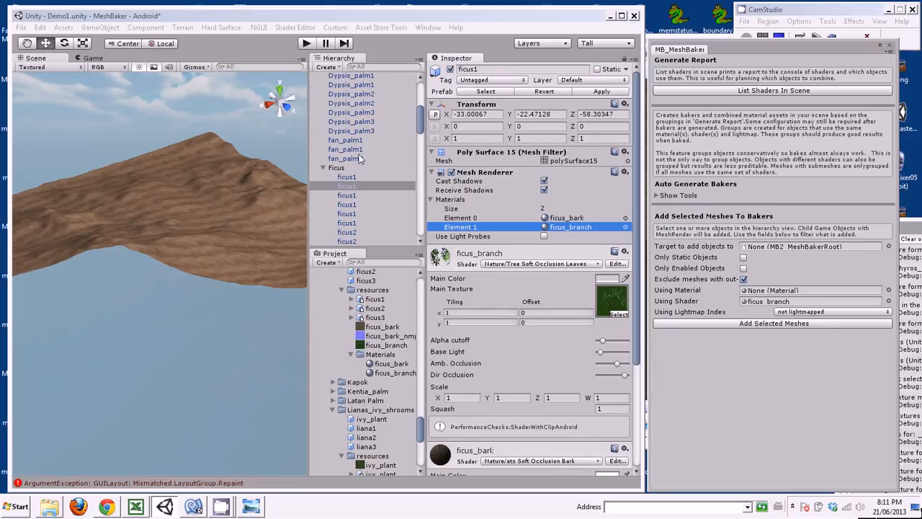
left_click_drag(419, 125, 419, 90)
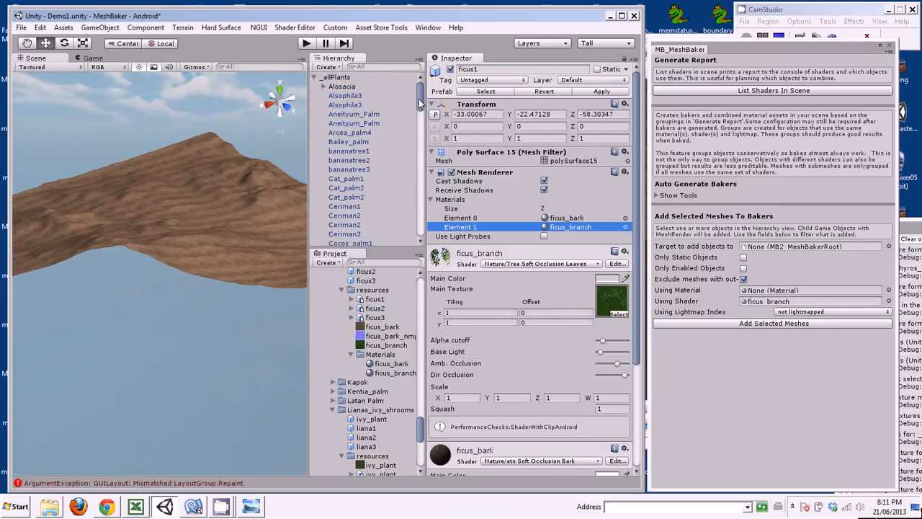
left_click(339, 77)
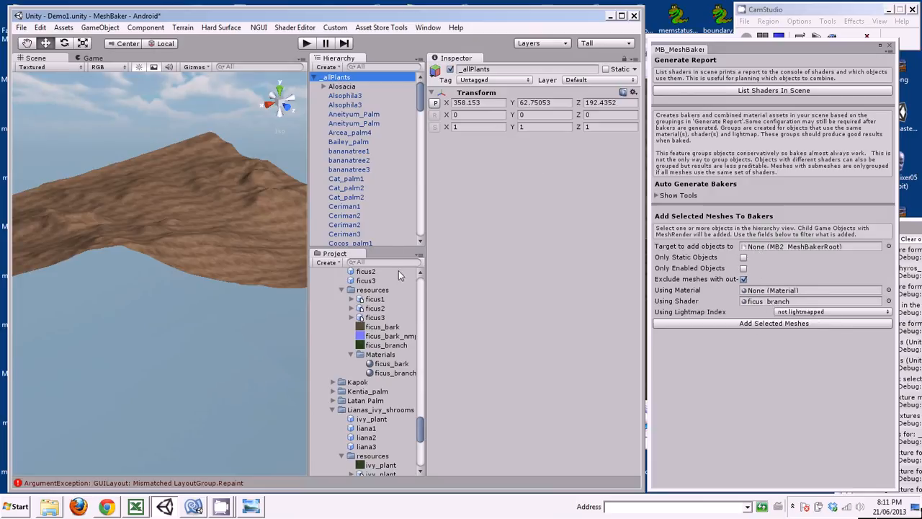
left_click_drag(423, 108, 429, 235)
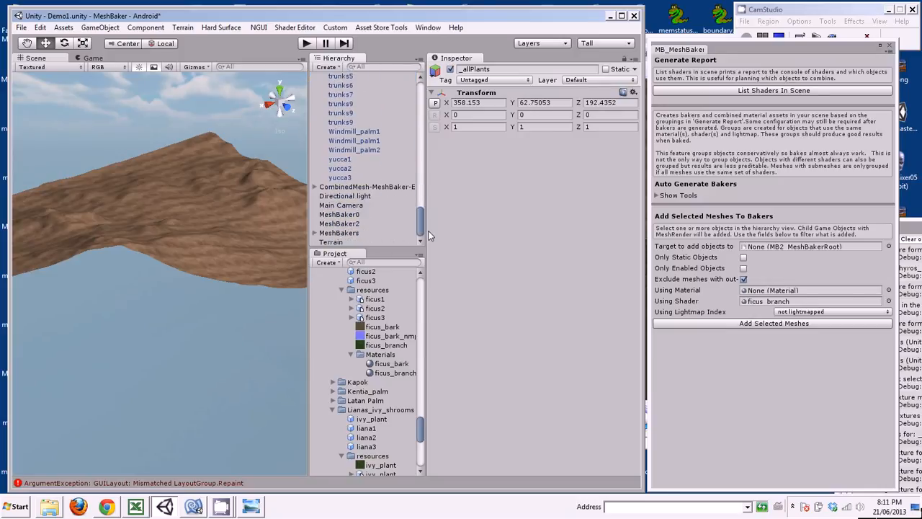
left_click_drag(355, 224, 772, 253)
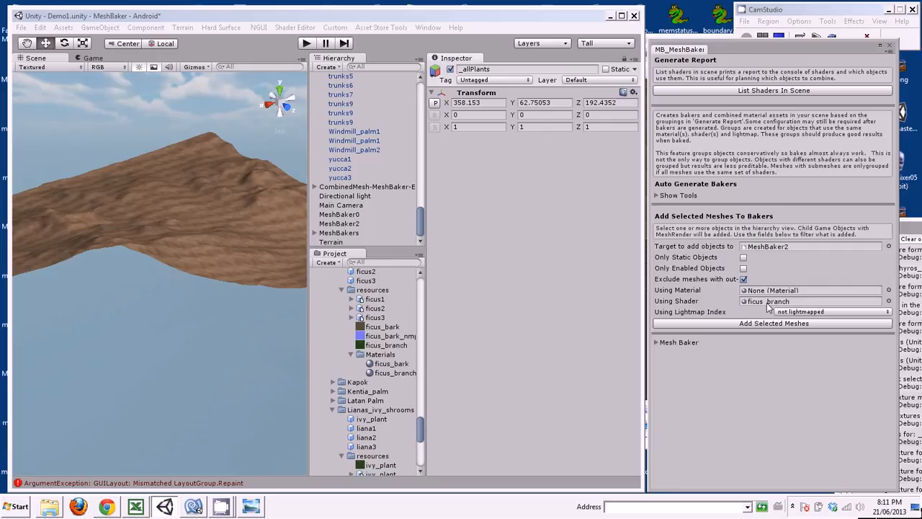
Add the selected _allPlants meshes to MeshBaker2 and check the console log for the result.
left_click_drag(421, 227, 422, 84)
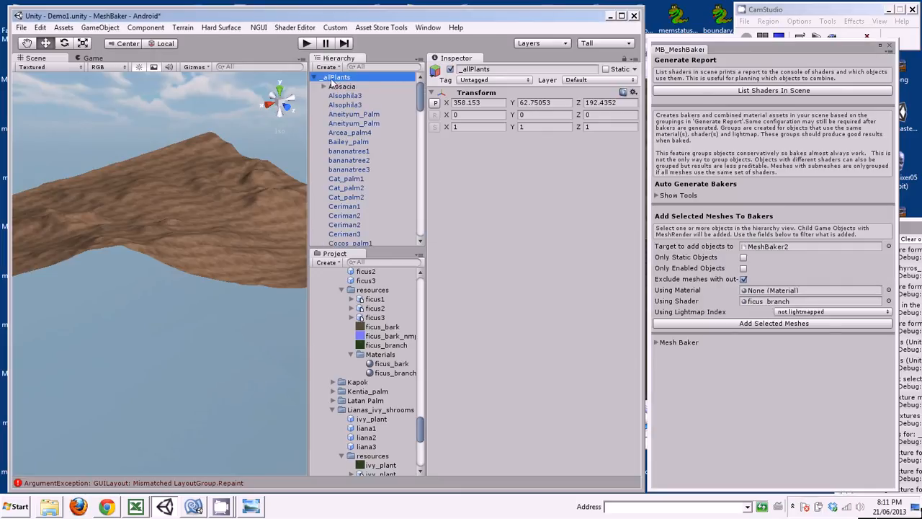
left_click(769, 324)
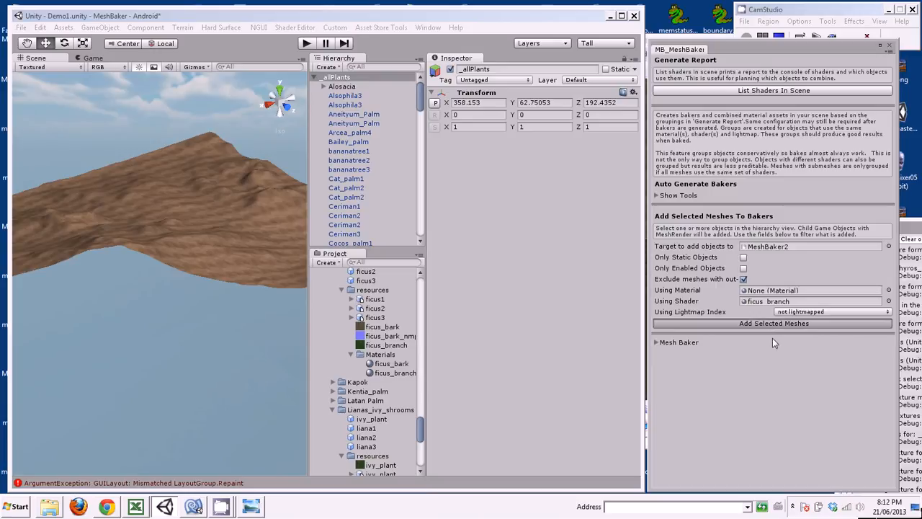
left_click(911, 232)
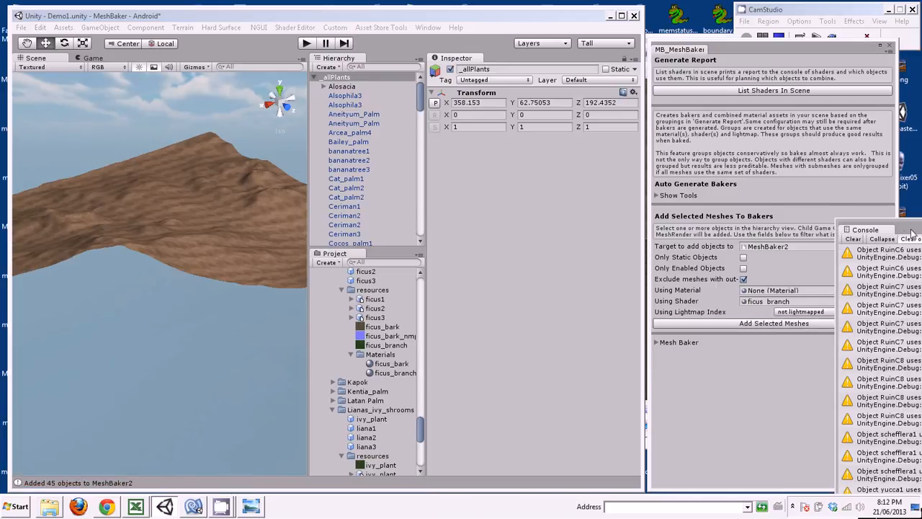
left_click_drag(911, 232, 493, 13)
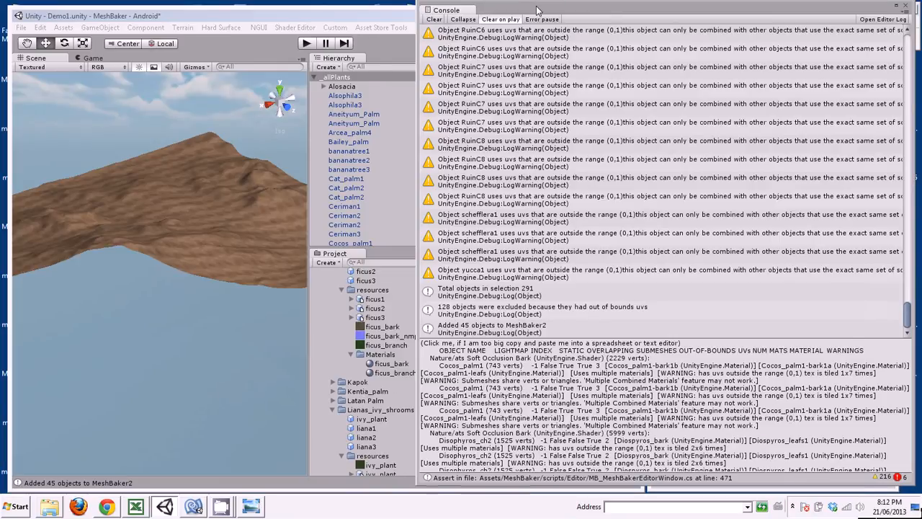
left_click_drag(537, 8, 857, 227)
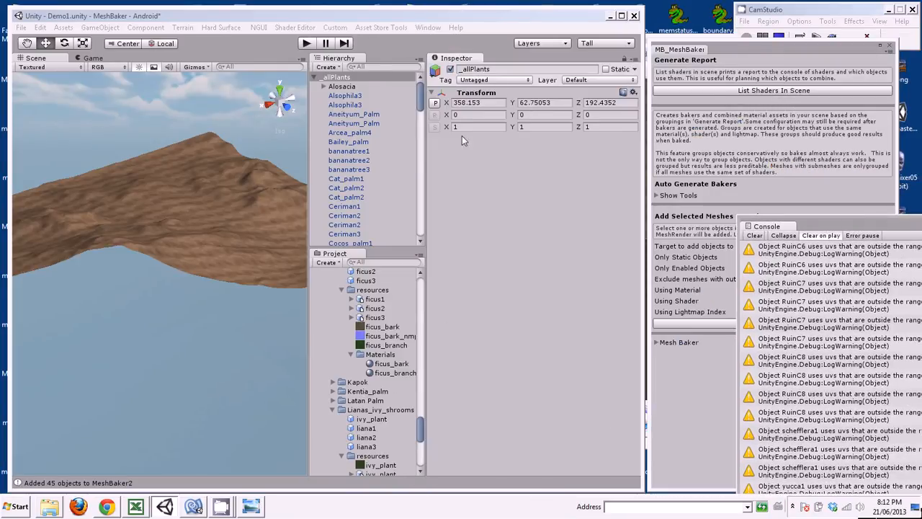
Review MeshBaker2's custom list of objects and inspect the materials and shaders of the listed Dypsis_palm2.
left_click_drag(422, 102, 425, 241)
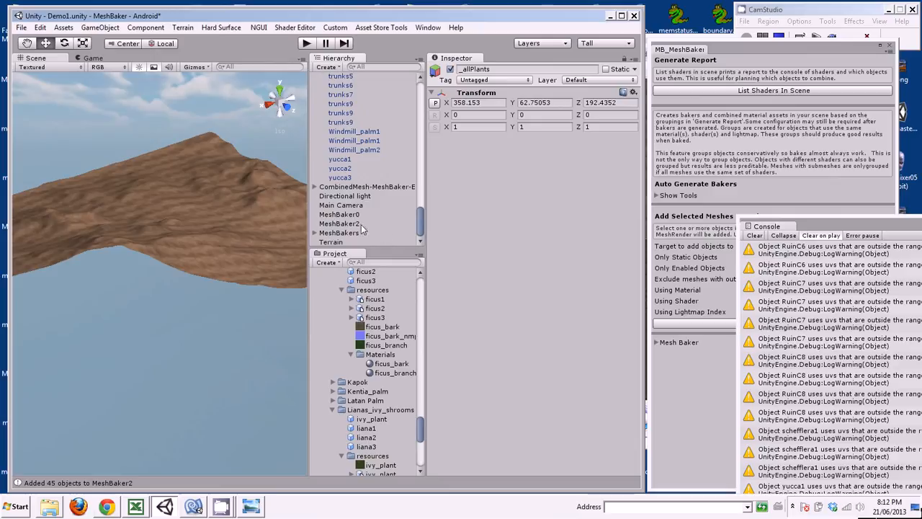
left_click(343, 224)
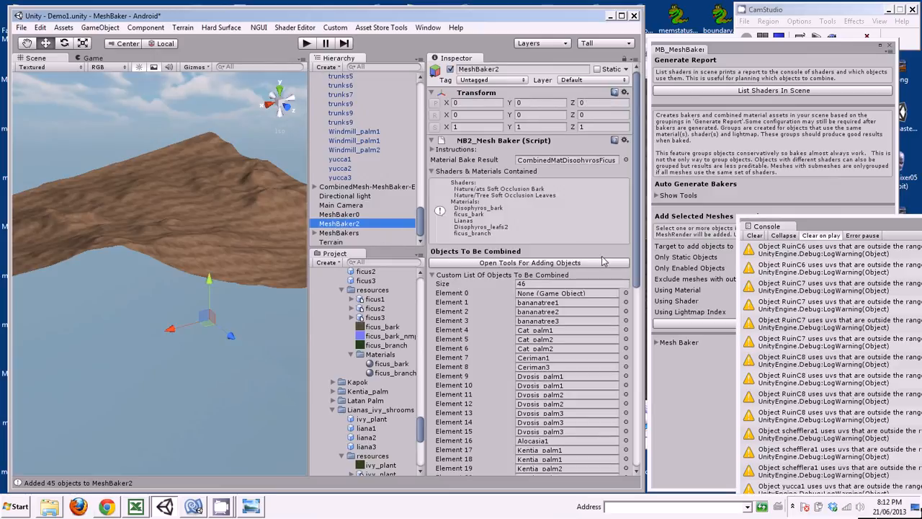
left_click_drag(635, 244, 647, 346)
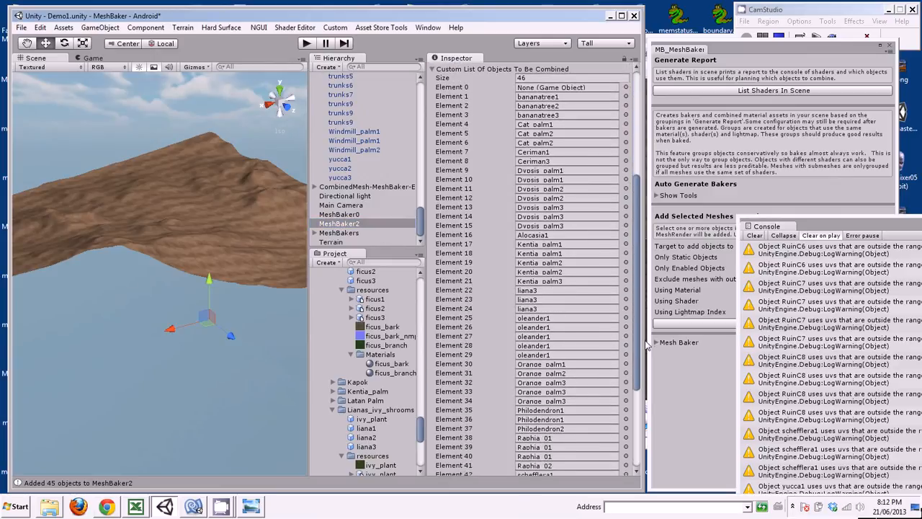
left_click(562, 199)
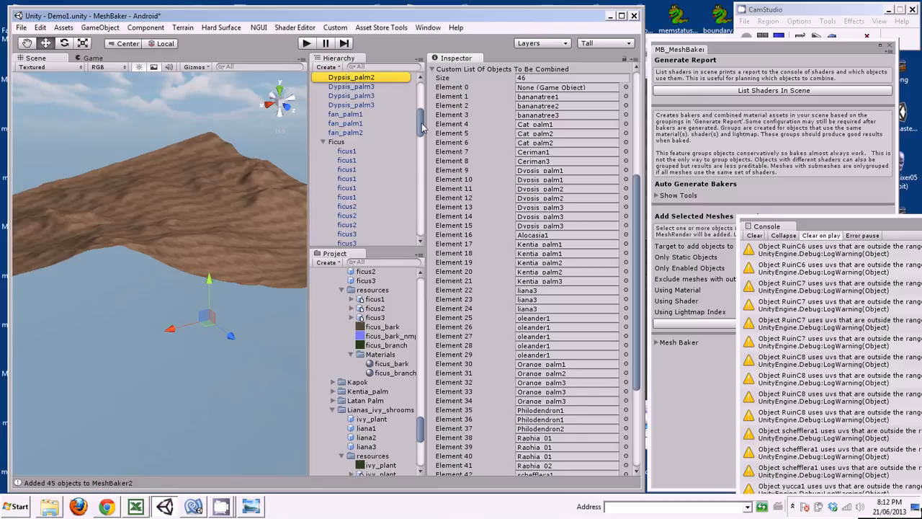
scroll(422, 124, "up", 1)
left_click_drag(422, 123, 423, 118)
left_click(370, 145)
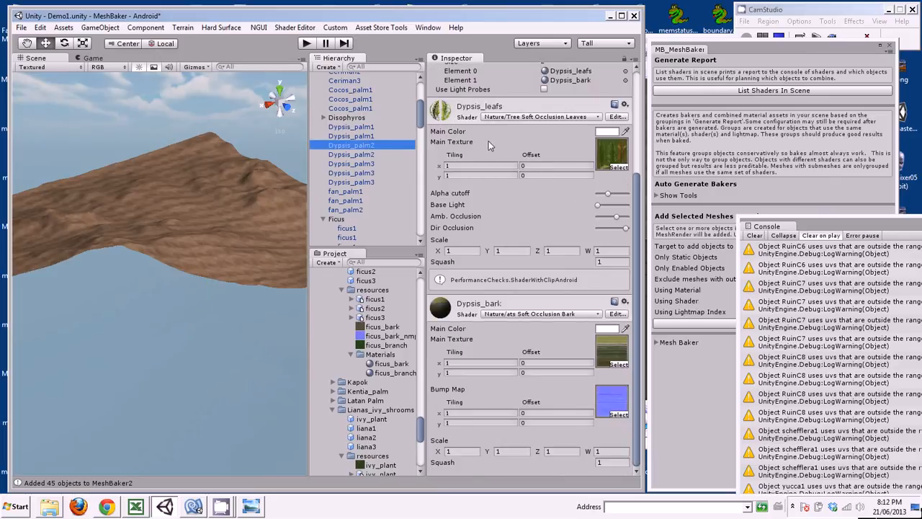
Clear the Using Shader filter by setting it to None.
left_click_drag(825, 228, 857, 367)
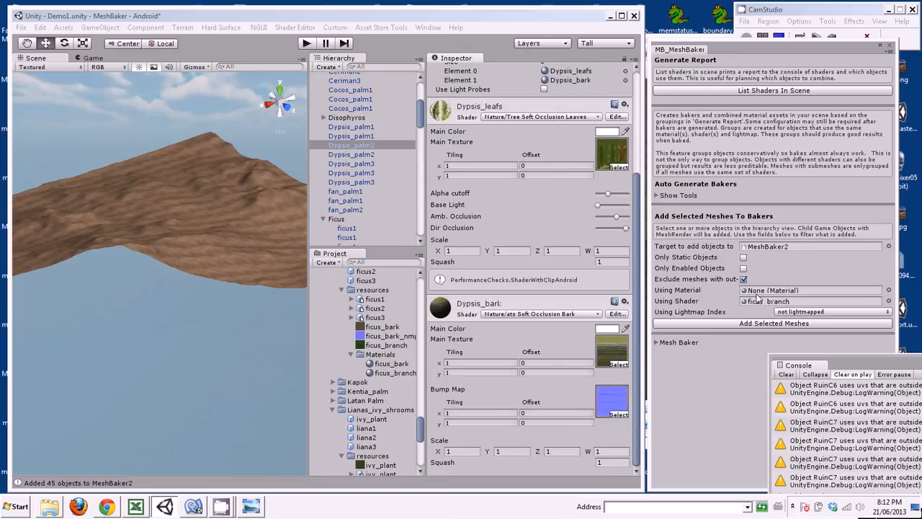
left_click(889, 301)
left_click(75, 164)
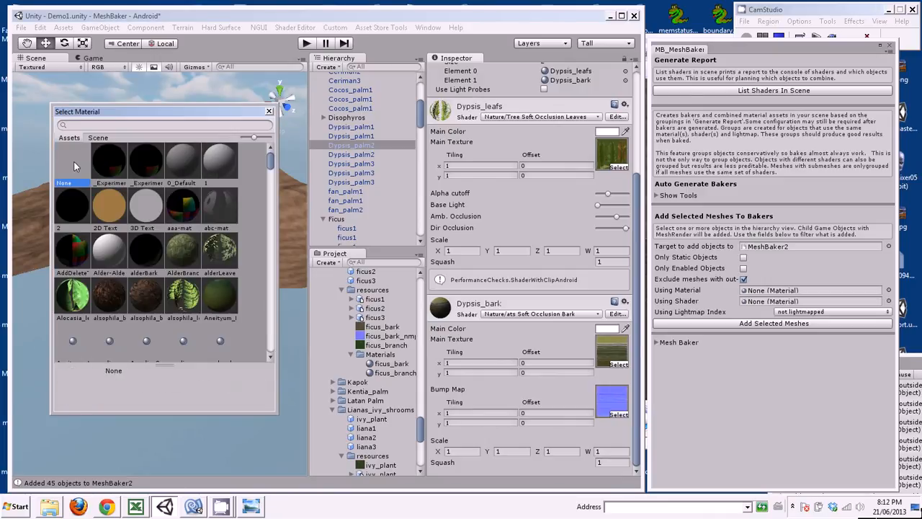
left_click(268, 113)
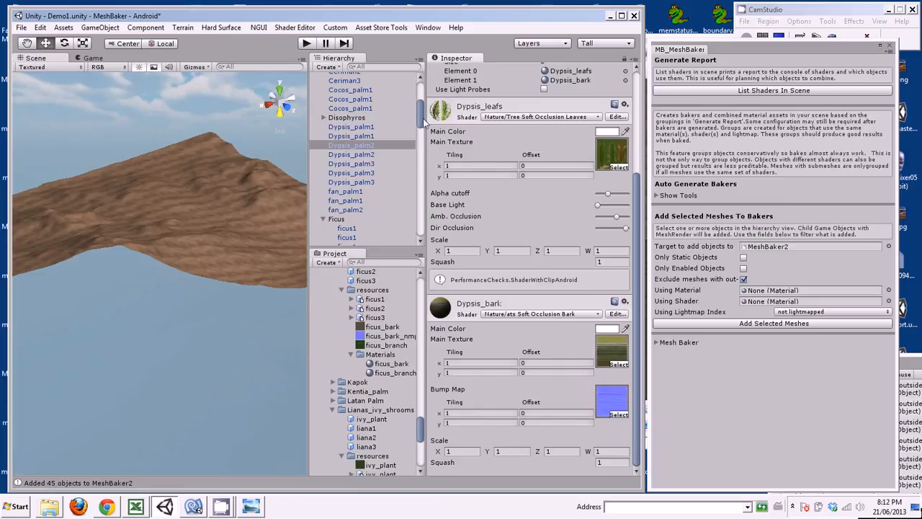
Empty MeshBaker2's custom list of objects to be combined by setting its size to 0.
left_click_drag(420, 147, 416, 240)
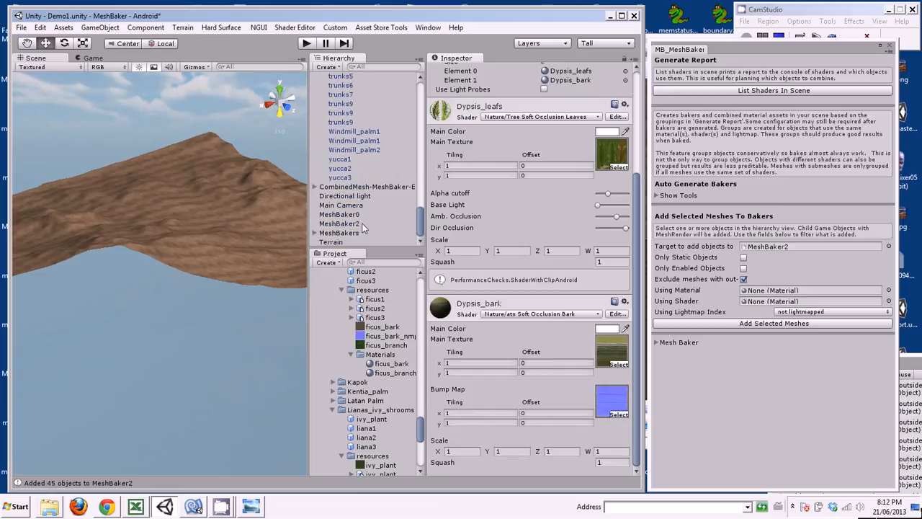
left_click(340, 224)
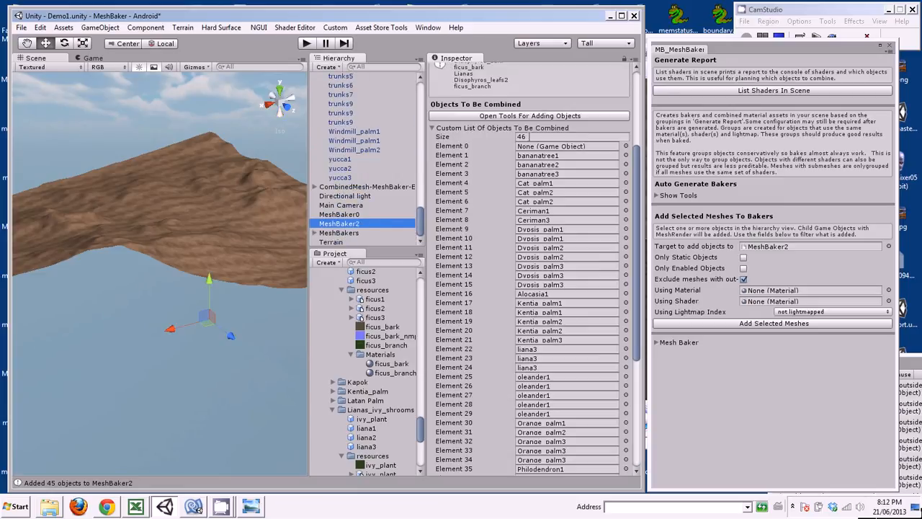
left_click(504, 137)
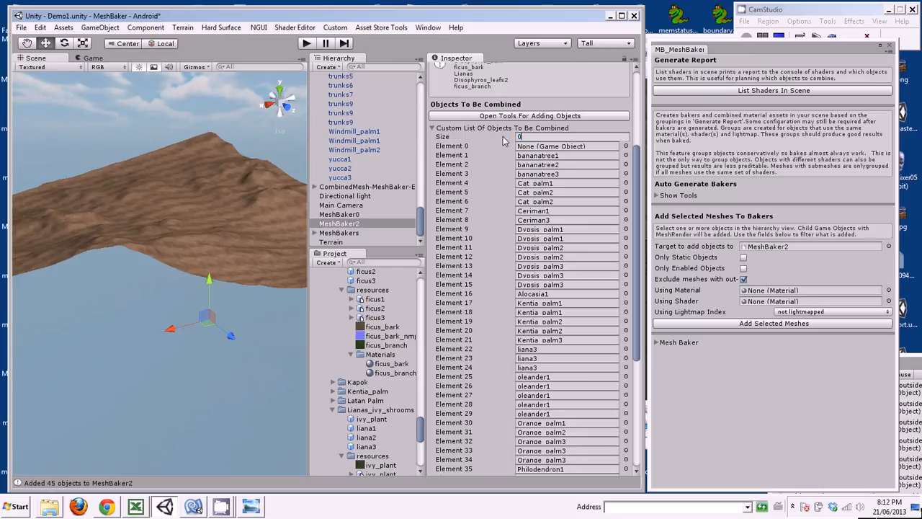
key("Return")
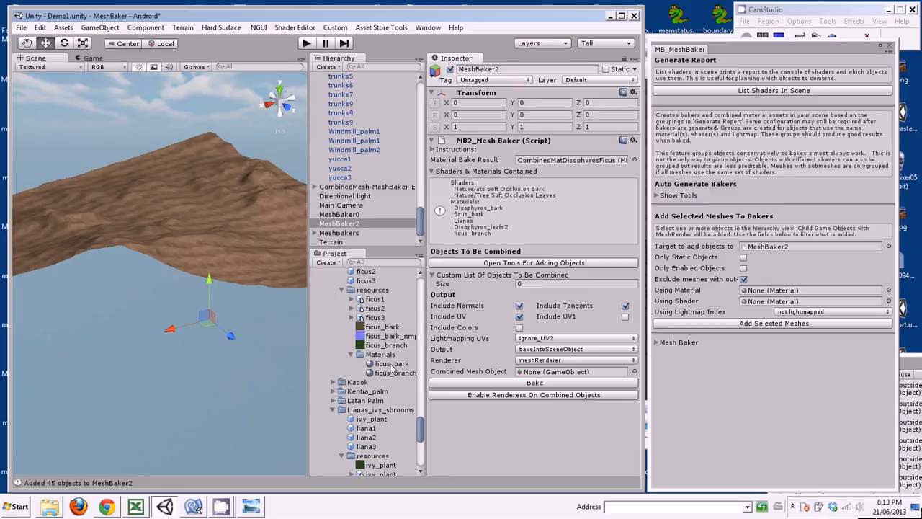
Set the Using Material filter to ficus_branch, try to add the matching meshes to MeshBaker2, and check the console log.
left_click_drag(389, 376, 767, 291)
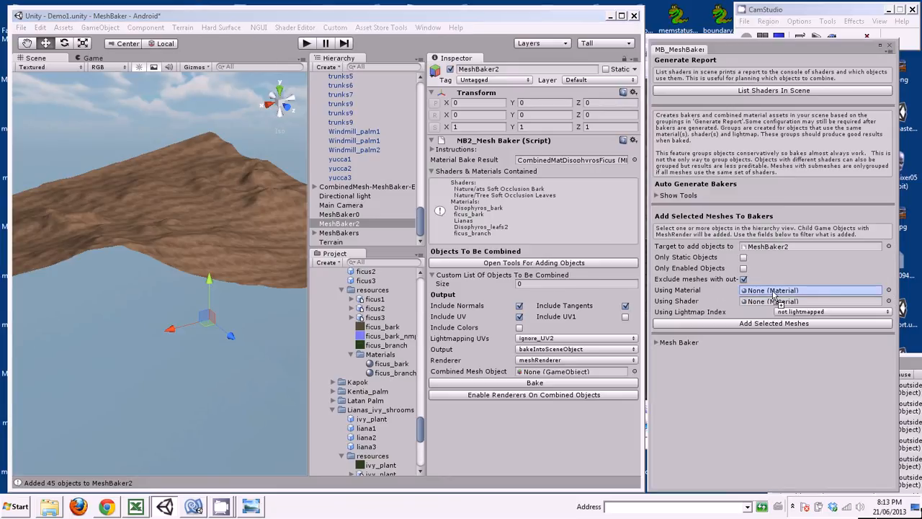
left_click(747, 325)
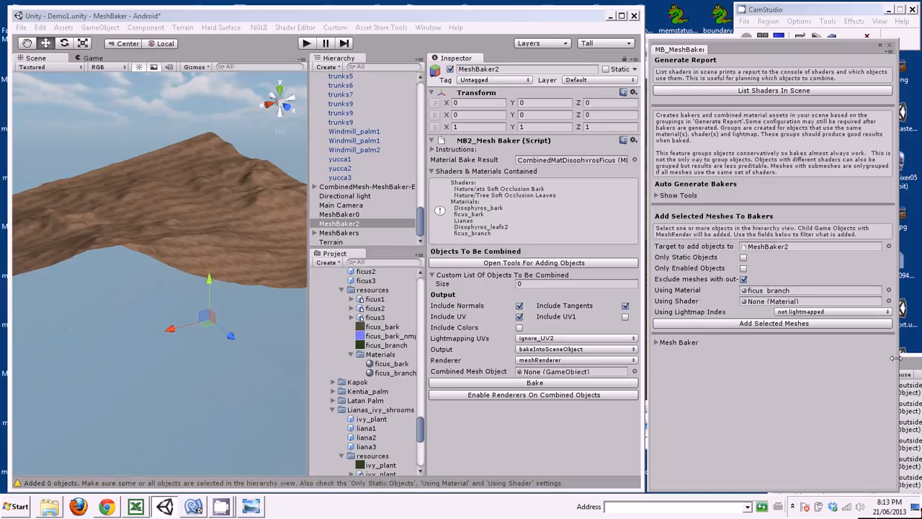
left_click_drag(914, 365, 459, 47)
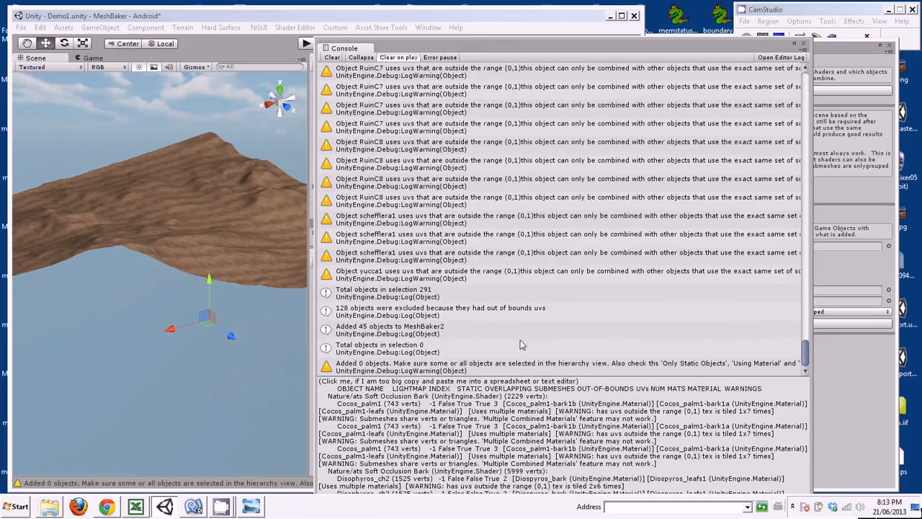
left_click_drag(475, 52, 806, 414)
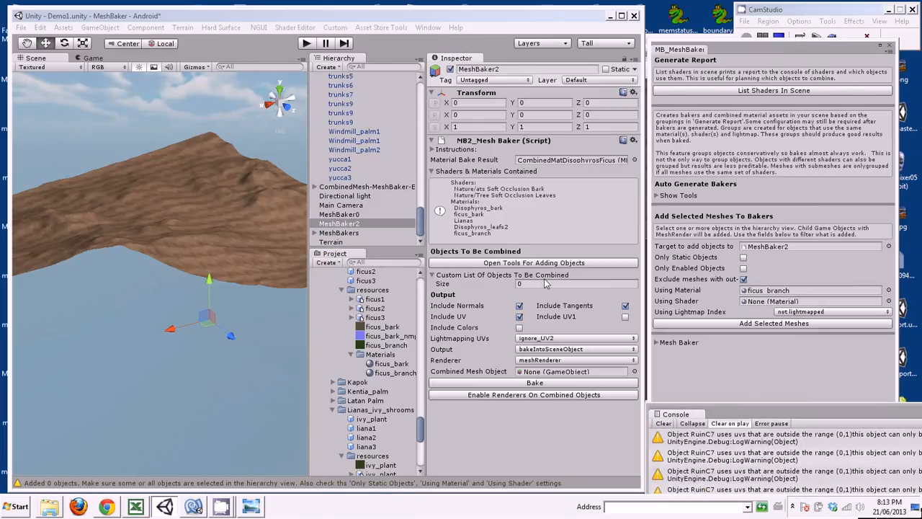
Select _allPlants and add its meshes that use the ficus_branch material to MeshBaker2.
left_click(336, 76)
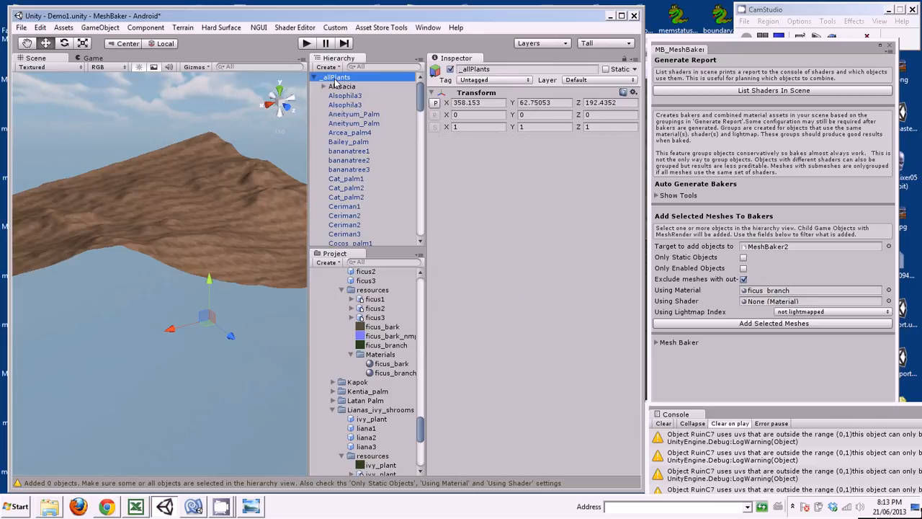
left_click(813, 321)
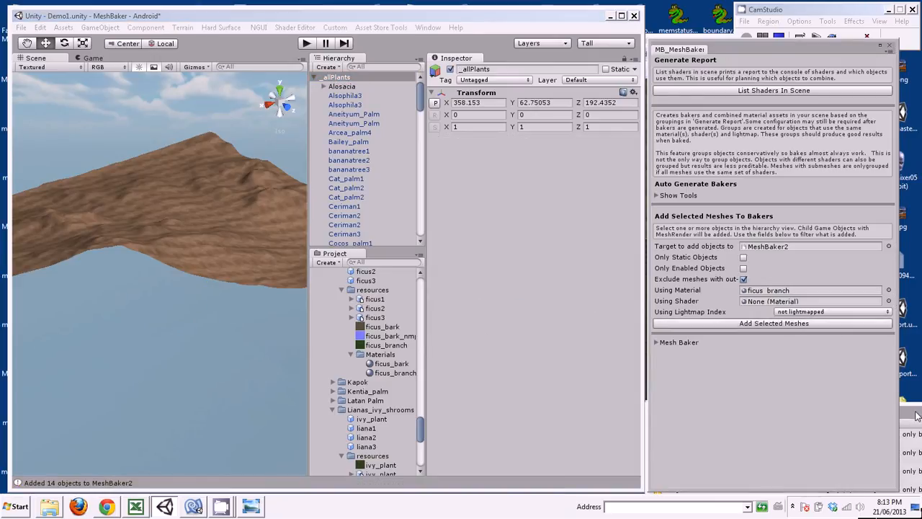
Set the Using Material filter to Disophyros_leafs2 and add the second Diosphyros_hu1 in the Disophyros group to MeshBaker2.
left_click(420, 94)
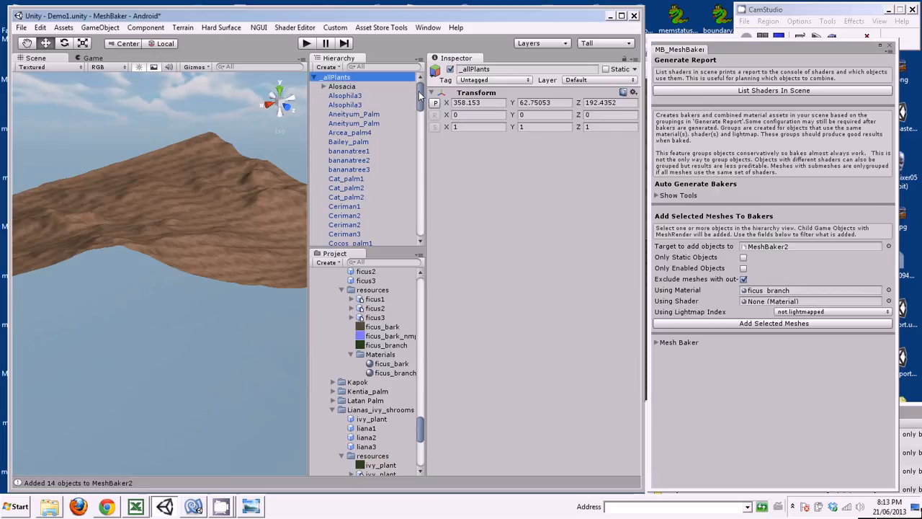
left_click_drag(420, 93, 425, 113)
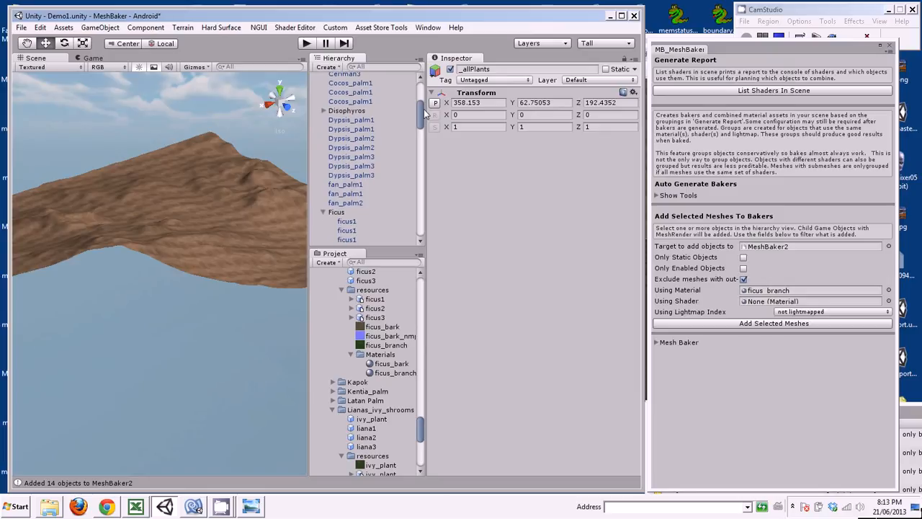
left_click(324, 111)
left_click(357, 129)
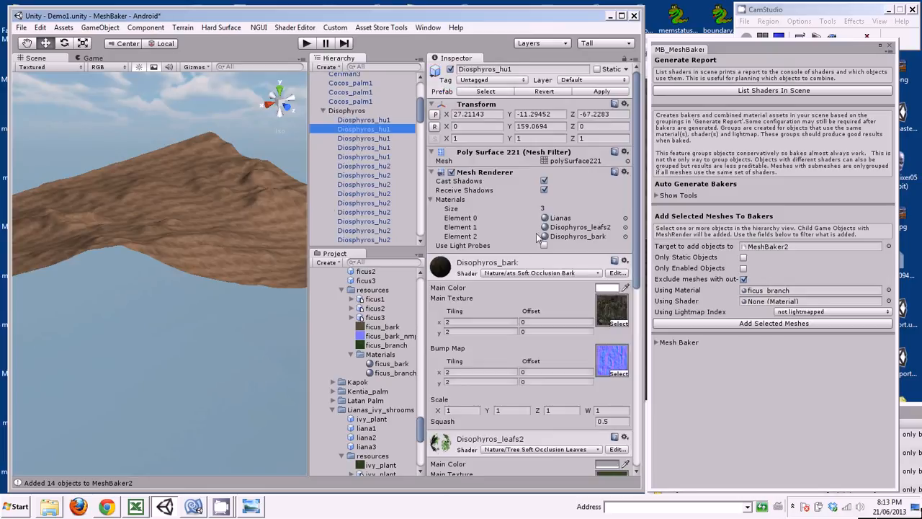
left_click(582, 229)
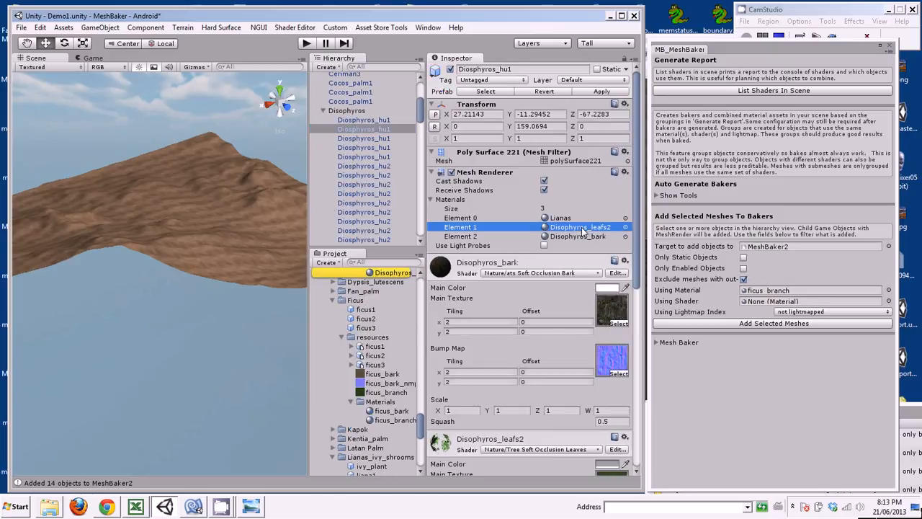
left_click_drag(389, 275, 772, 296)
left_click(769, 324)
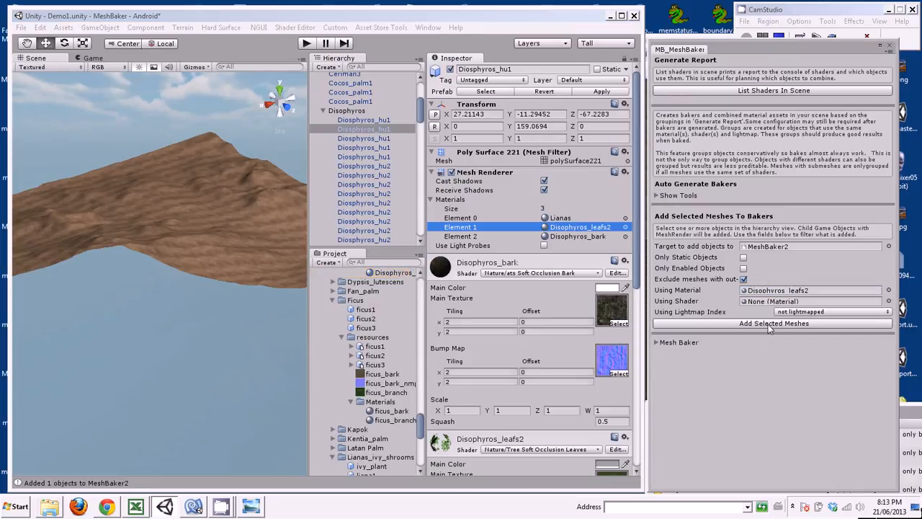
Check MeshBaker2's object list and add all _allPlants meshes that use the Disophyros_leafs2 material to MeshBaker2.
left_click_drag(422, 113, 422, 229)
left_click(364, 225)
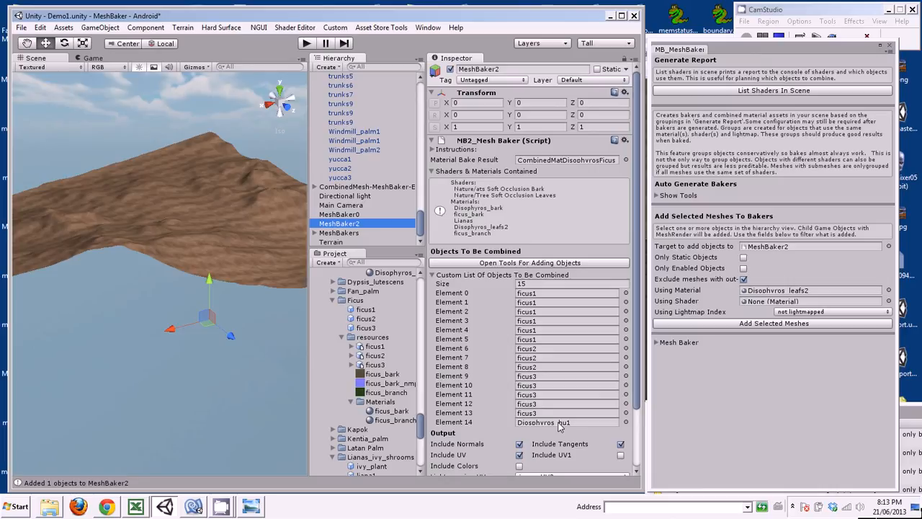
left_click_drag(424, 234, 419, 95)
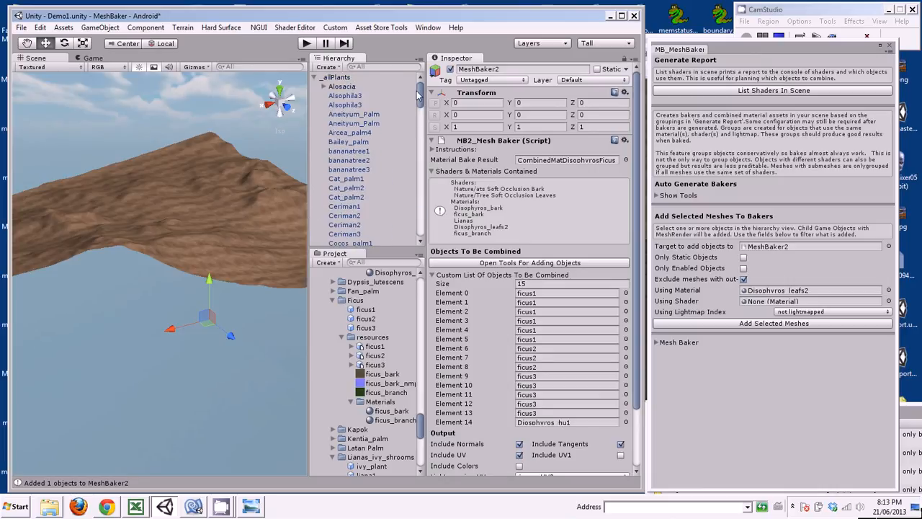
left_click(335, 77)
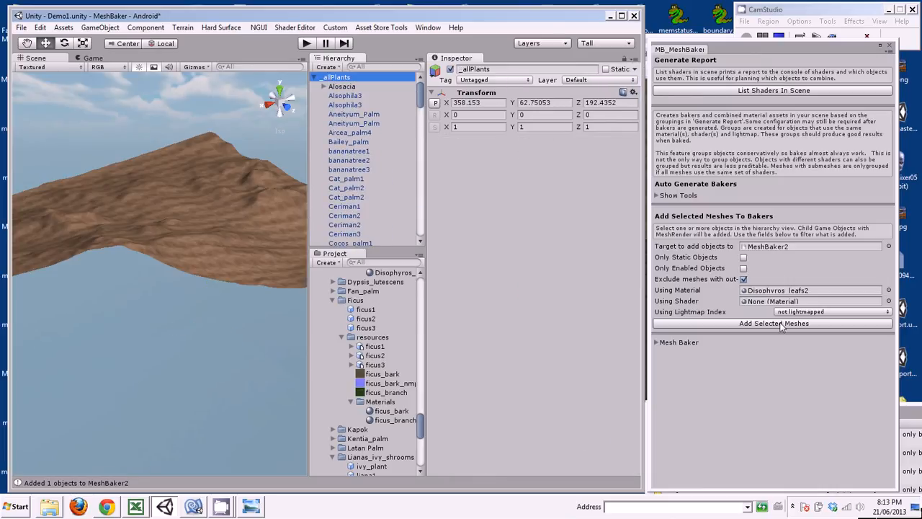
left_click(781, 325)
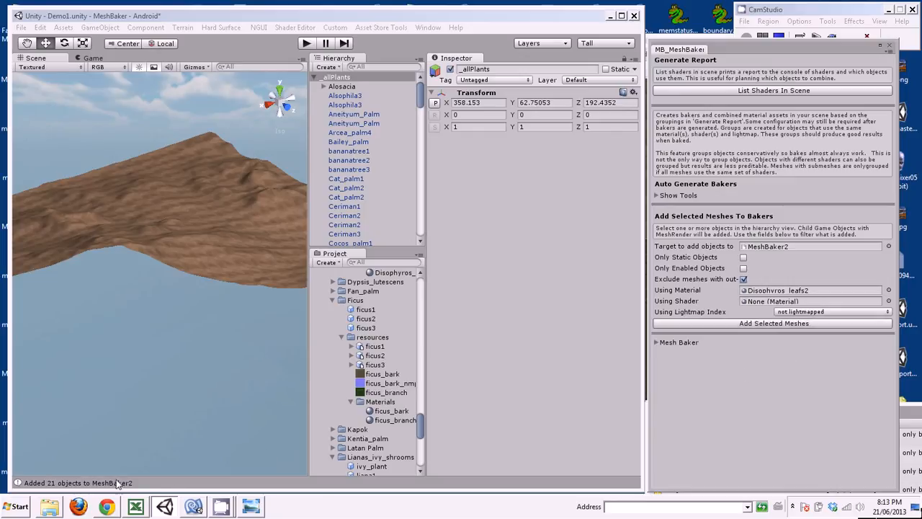
Review MeshBaker2's custom list of objects and bake them into a combined scene object.
left_click(421, 245)
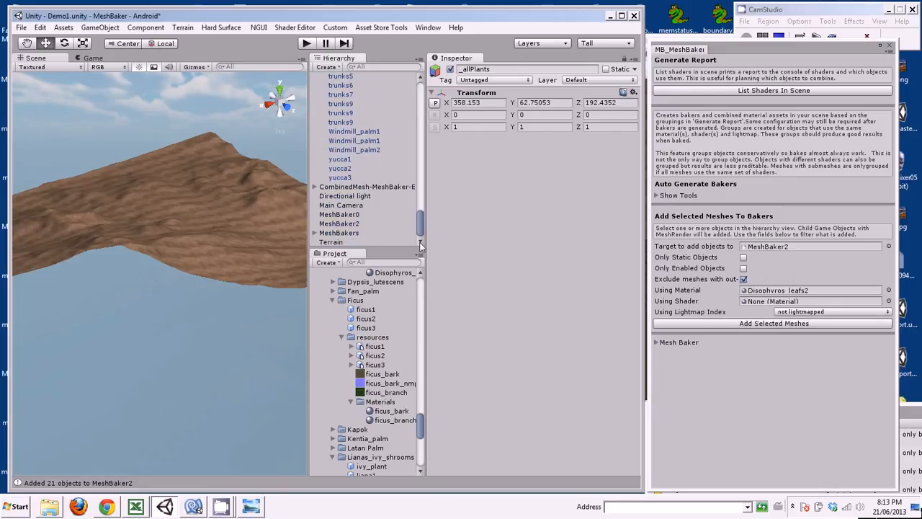
left_click(355, 224)
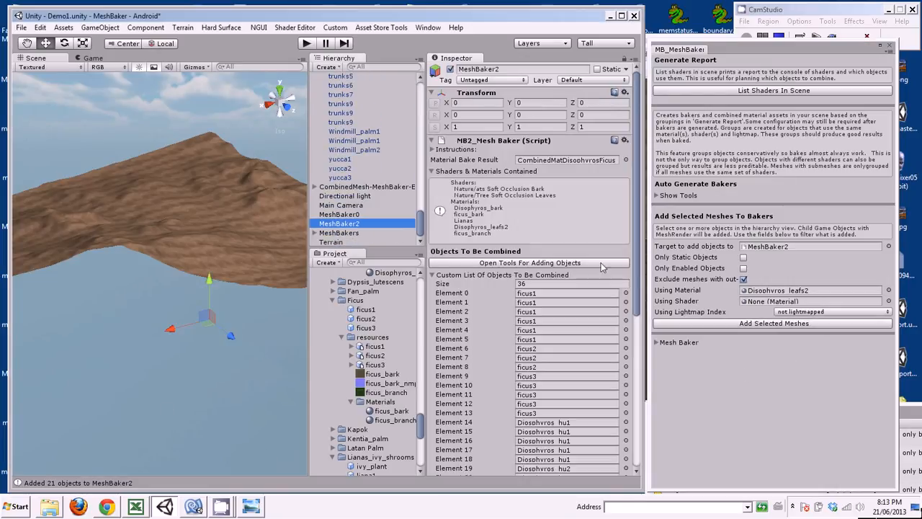
scroll(552, 243, "down", 5)
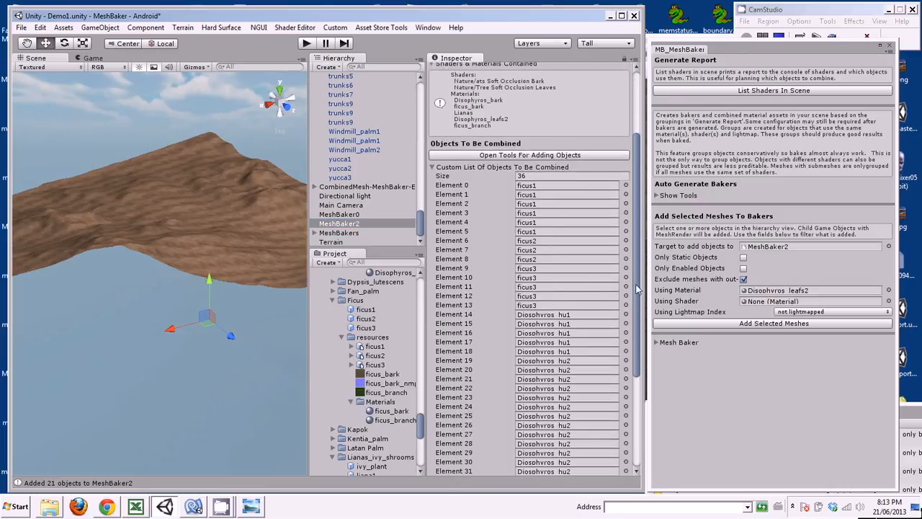
left_click_drag(637, 288, 634, 393)
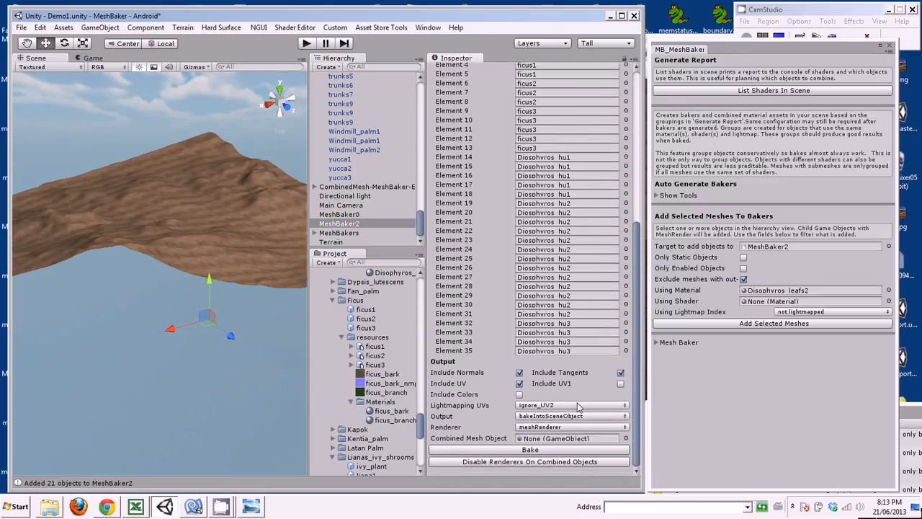
left_click(544, 450)
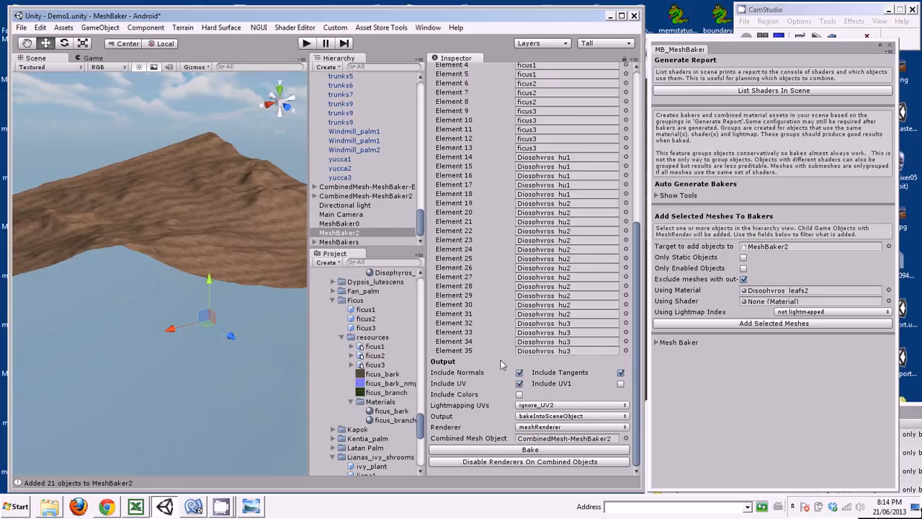
Locate CombinedMesh-MeshBaker2, widen the scene view, and raise the combined mesh above the terrain to Y about 189.
left_click(576, 439)
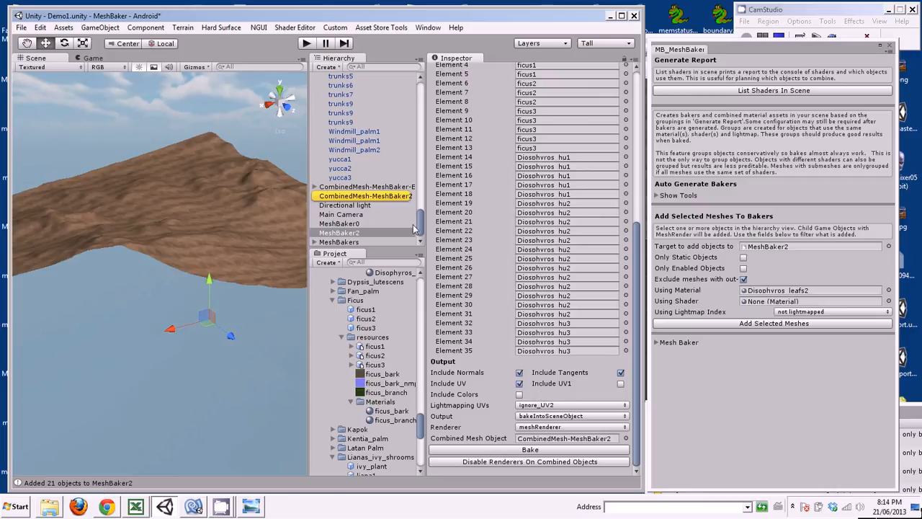
double_click(378, 196)
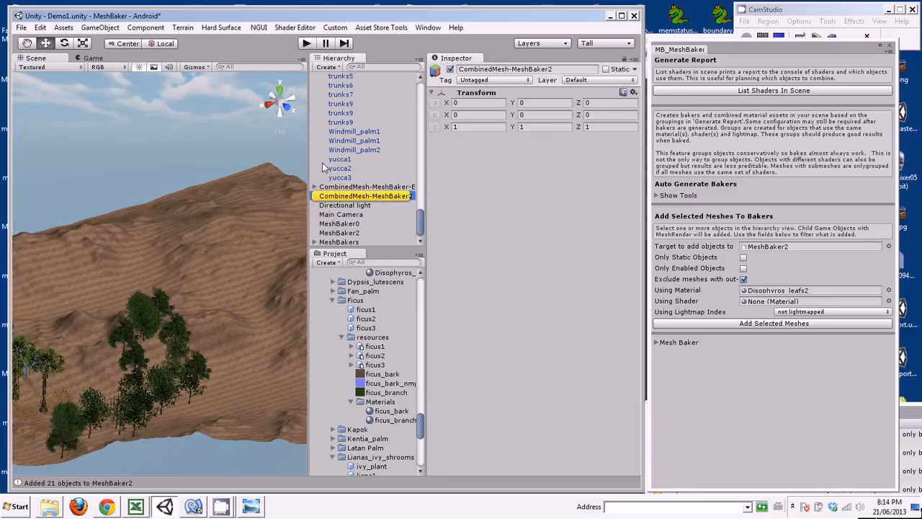
left_click_drag(308, 164, 372, 159)
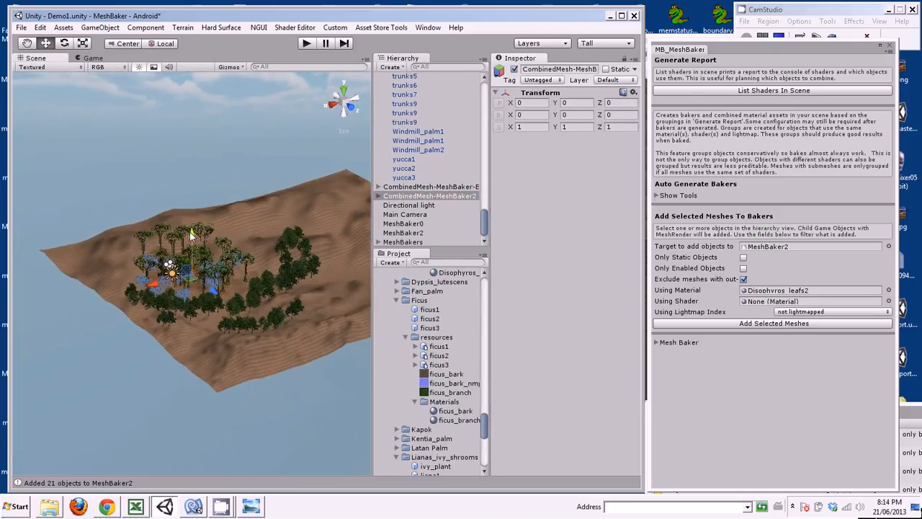
left_click_drag(191, 234, 208, 122)
left_click(261, 176)
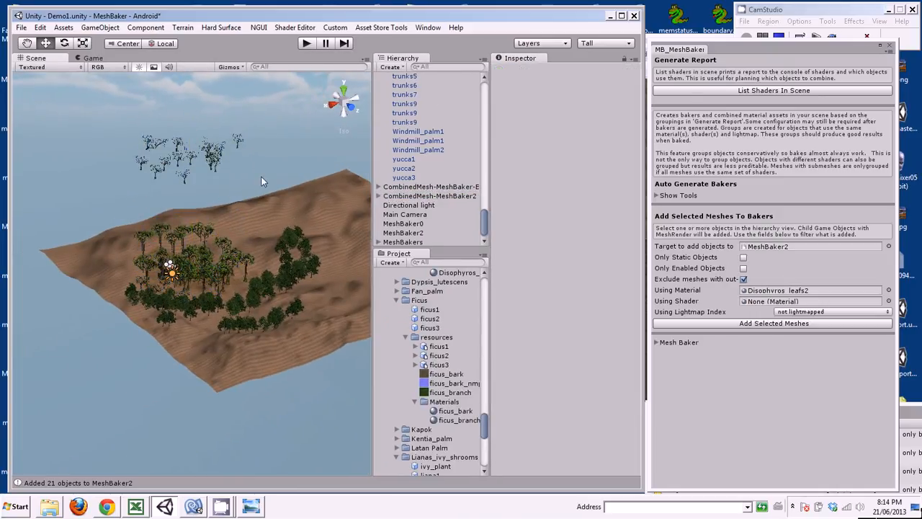
Examine the baked trees from above, raise CombinedMesh-MeshBaker2 slightly to Y about 192.4, and select the terrain.
left_click_drag(252, 212, 453, 302, "alt")
scroll(258, 266, "up", 5)
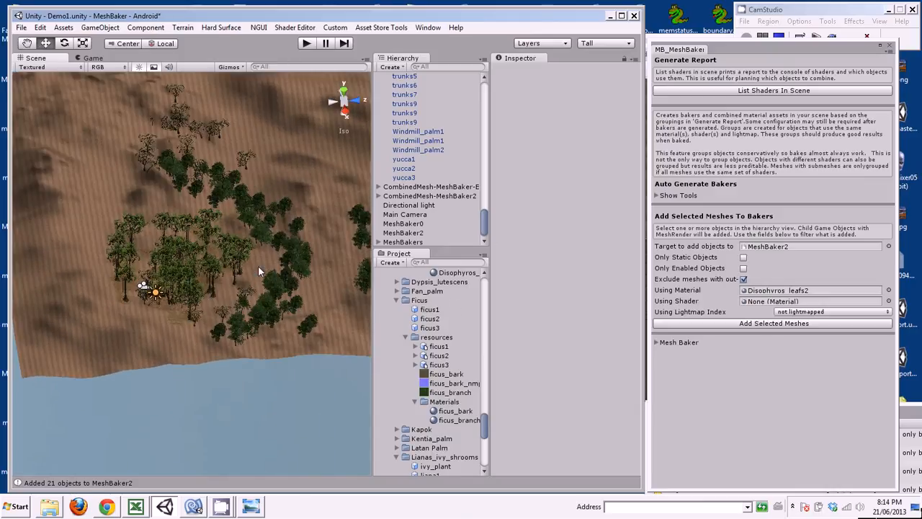
scroll(262, 264, "up", 1)
middle_click_drag(262, 265, 174, 351)
scroll(312, 339, "up", 4)
scroll(312, 338, "up", 3)
scroll(174, 350, "up", 2)
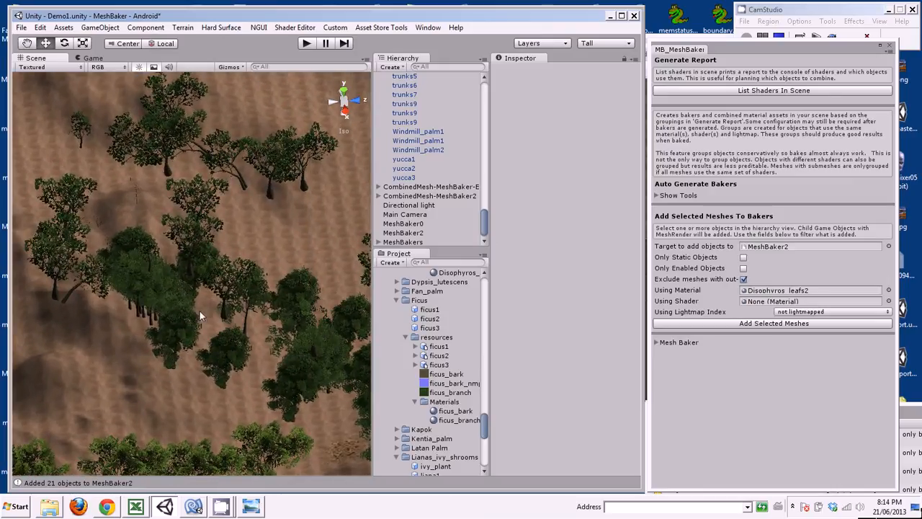
left_click(430, 196)
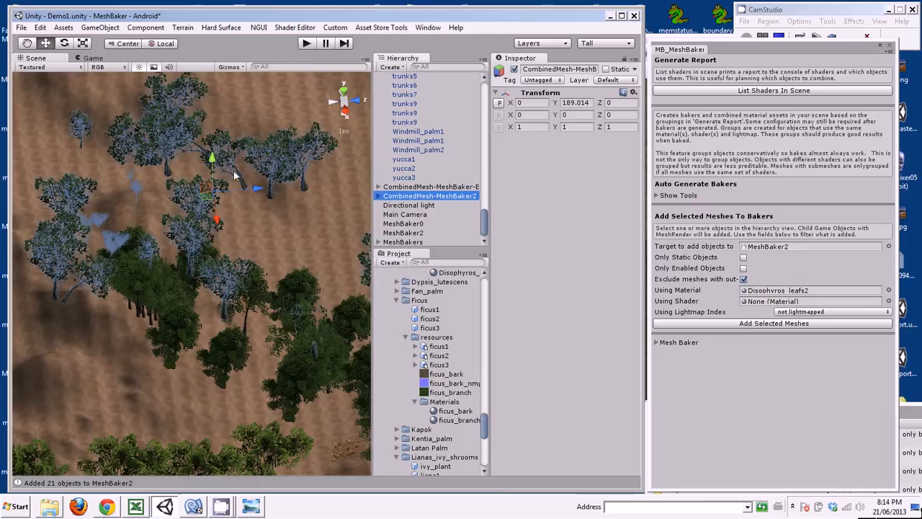
left_click_drag(212, 160, 211, 151)
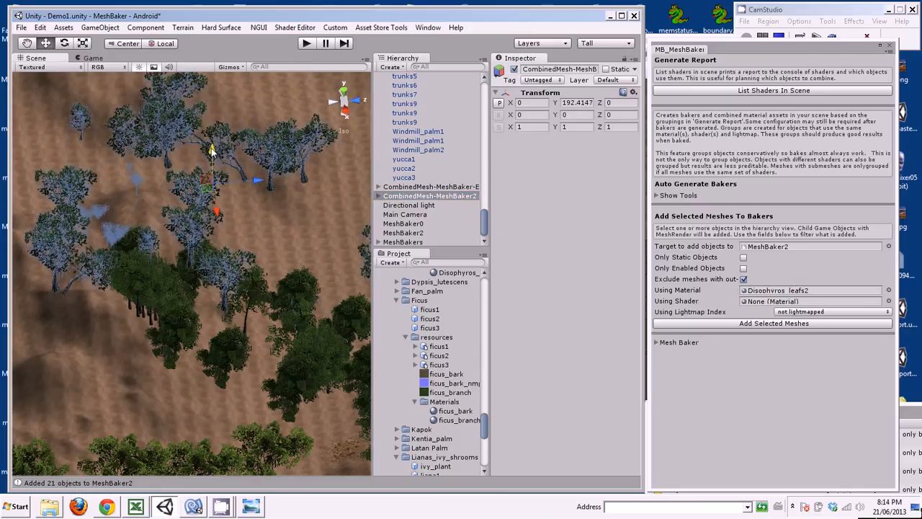
left_click(316, 211)
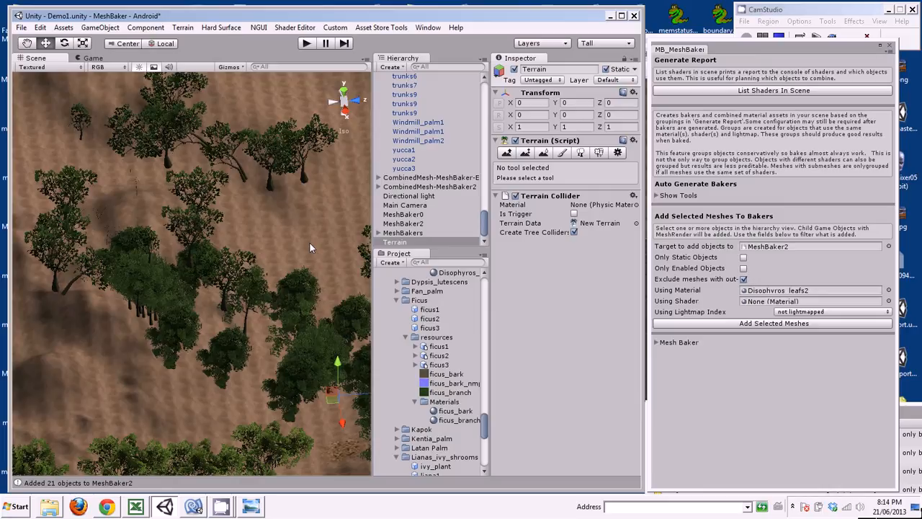
left_click(778, 10)
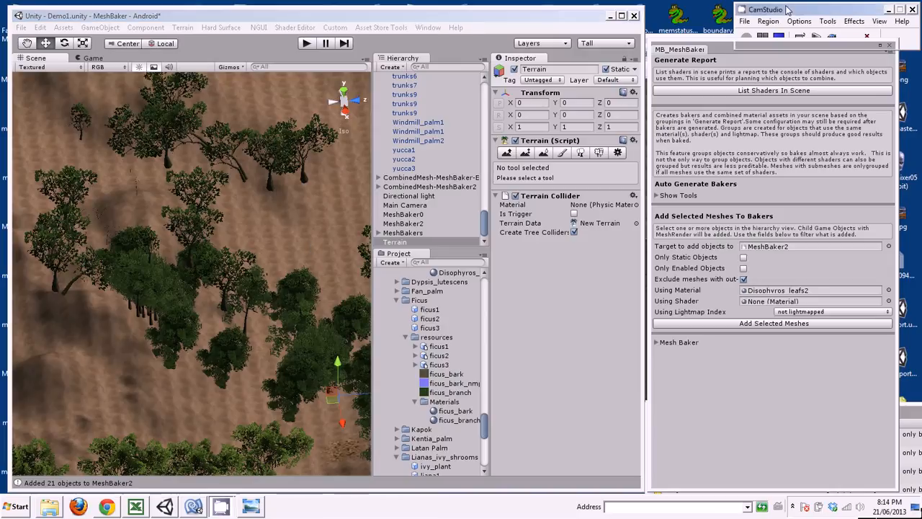